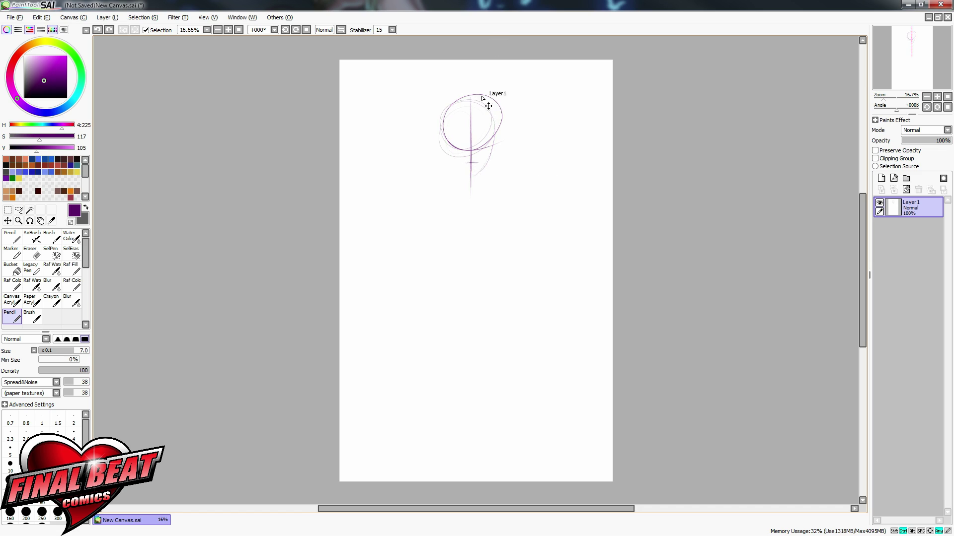
Step: Set the pencil size to 10 and sketch a head circle with a vertical centre line near the canvas's upper edge
{"action": "key", "text": "bracketright"}
{"action": "key", "text": "bracketright"}
{"action": "key", "text": "bracketright"}
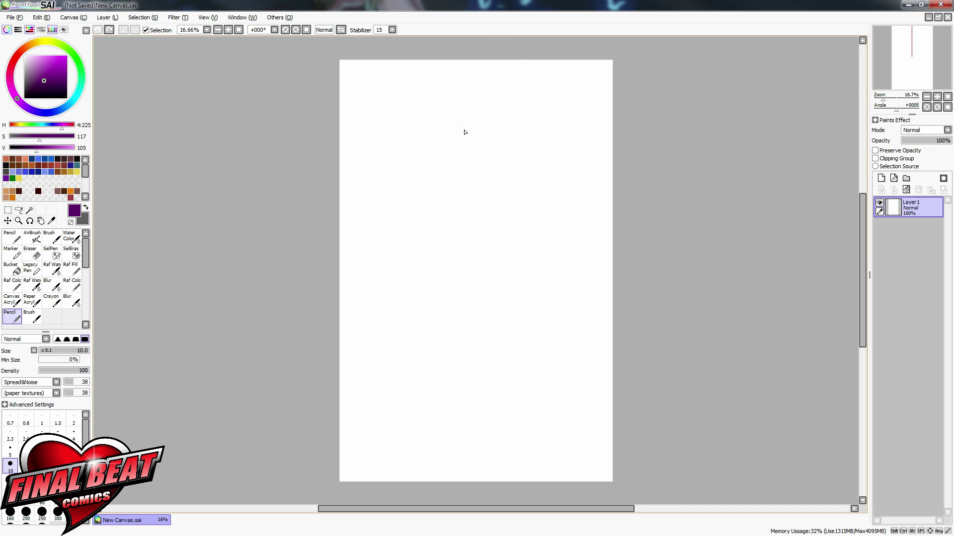
{"action": "mouse_move", "coordinate": [486, 103]}
{"action": "left_mouse_down"}
{"action": "mouse_move", "coordinate": [472, 166]}
{"action": "mouse_move", "coordinate": [460, 158]}
{"action": "left_mouse_up"}
{"action": "left_click_drag", "start_coordinate": [481, 108], "coordinate": [480, 208]}
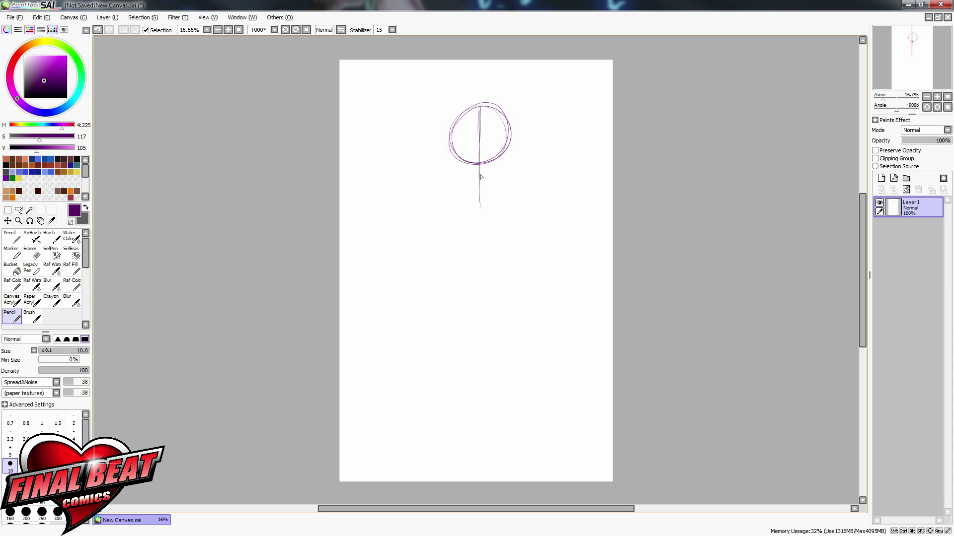
Step: Sketch the jaw, ears and curved eye-level guidelines around the head circle, undoing stray strokes
{"action": "left_click_drag", "start_coordinate": [560, 148], "coordinate": [571, 163]}
{"action": "key", "text": "ctrl+z"}
{"action": "mouse_move", "coordinate": [496, 179]}
{"action": "left_mouse_down"}
{"action": "mouse_move", "coordinate": [515, 190]}
{"action": "mouse_move", "coordinate": [500, 169]}
{"action": "mouse_move", "coordinate": [486, 186]}
{"action": "mouse_move", "coordinate": [508, 135]}
{"action": "mouse_move", "coordinate": [461, 114]}
{"action": "mouse_move", "coordinate": [457, 160]}
{"action": "mouse_move", "coordinate": [496, 176]}
{"action": "mouse_move", "coordinate": [456, 163]}
{"action": "mouse_move", "coordinate": [493, 108]}
{"action": "mouse_move", "coordinate": [464, 175]}
{"action": "mouse_move", "coordinate": [494, 173]}
{"action": "mouse_move", "coordinate": [455, 150]}
{"action": "mouse_move", "coordinate": [507, 138]}
{"action": "left_mouse_up"}
{"action": "key", "text": "ctrl+z"}
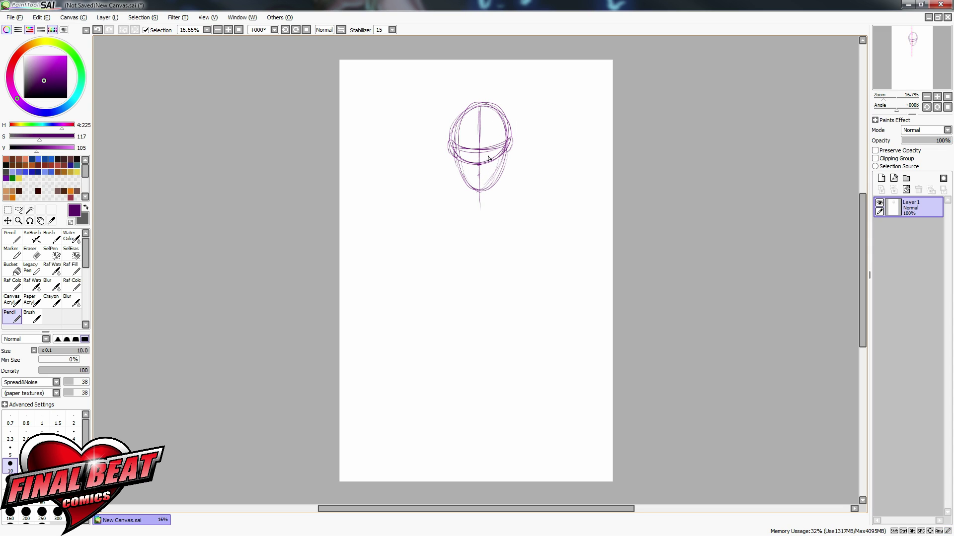
Step: Sketch the eyes, nose, mouth and neck lines, and add a curved hairline across the forehead
{"action": "left_click_drag", "start_coordinate": [488, 159], "coordinate": [502, 156]}
{"action": "mouse_move", "coordinate": [476, 163]}
{"action": "left_mouse_down"}
{"action": "mouse_move", "coordinate": [504, 143]}
{"action": "mouse_move", "coordinate": [473, 145]}
{"action": "left_mouse_up"}
{"action": "left_click_drag", "start_coordinate": [483, 104], "coordinate": [459, 205]}
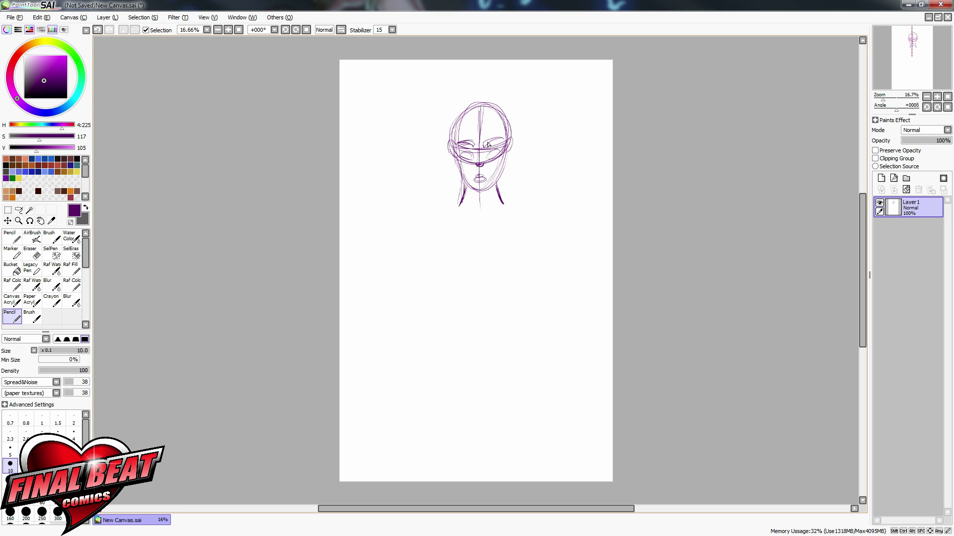
{"action": "mouse_move", "coordinate": [457, 134]}
{"action": "left_mouse_down"}
{"action": "mouse_move", "coordinate": [487, 117]}
{"action": "mouse_move", "coordinate": [508, 133]}
{"action": "mouse_move", "coordinate": [471, 119]}
{"action": "mouse_move", "coordinate": [504, 132]}
{"action": "left_mouse_up"}
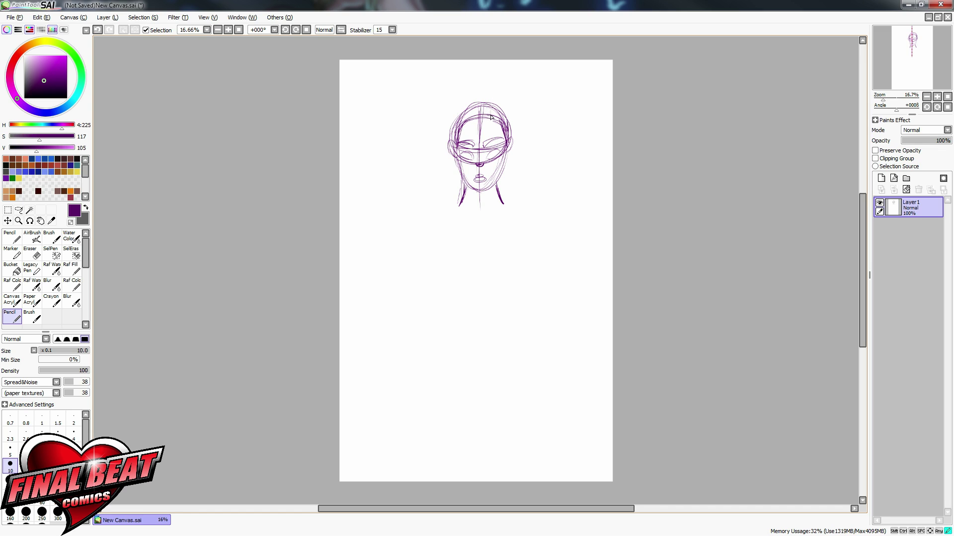
Step: Undo the last two strokes, and sketch a topknot with loose hair sweeping up and down beside the head
{"action": "key", "text": "ctrl+z"}
{"action": "key", "text": "ctrl+z"}
{"action": "left_click_drag", "start_coordinate": [495, 107], "coordinate": [494, 117]}
{"action": "mouse_move", "coordinate": [467, 110]}
{"action": "left_mouse_down"}
{"action": "mouse_move", "coordinate": [499, 110]}
{"action": "mouse_move", "coordinate": [468, 111]}
{"action": "mouse_move", "coordinate": [479, 97]}
{"action": "mouse_move", "coordinate": [469, 109]}
{"action": "mouse_move", "coordinate": [498, 85]}
{"action": "left_mouse_up"}
{"action": "left_click_drag", "start_coordinate": [468, 117], "coordinate": [493, 118]}
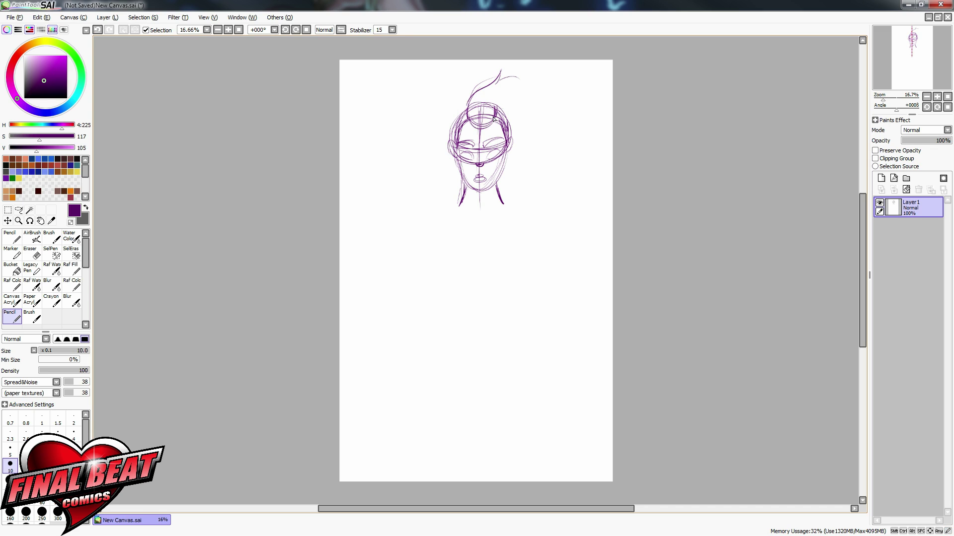
{"action": "mouse_move", "coordinate": [518, 81]}
{"action": "left_mouse_down"}
{"action": "mouse_move", "coordinate": [541, 111]}
{"action": "mouse_move", "coordinate": [554, 174]}
{"action": "left_mouse_up"}
Step: Sketch the shoulder line and collarbones from the neck, with a joint circle at each shoulder
{"action": "mouse_move", "coordinate": [441, 208]}
{"action": "left_mouse_down"}
{"action": "mouse_move", "coordinate": [483, 217]}
{"action": "mouse_move", "coordinate": [528, 200]}
{"action": "left_mouse_up"}
{"action": "left_click_drag", "start_coordinate": [464, 201], "coordinate": [425, 208]}
{"action": "left_click_drag", "start_coordinate": [501, 200], "coordinate": [546, 206]}
{"action": "left_click_drag", "start_coordinate": [430, 212], "coordinate": [421, 228]}
{"action": "mouse_move", "coordinate": [552, 208]}
{"action": "left_mouse_down"}
{"action": "mouse_move", "coordinate": [545, 226]}
{"action": "mouse_move", "coordinate": [568, 219]}
{"action": "left_mouse_up"}
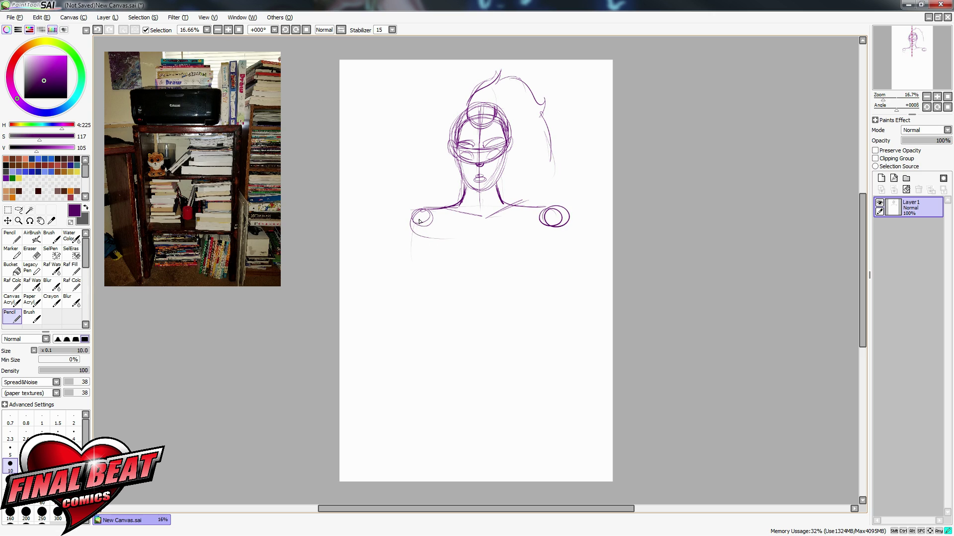
Step: Sketch elongated upper-arm shapes below both shoulder joints and begin the curved chest outline
{"action": "mouse_move", "coordinate": [420, 221]}
{"action": "left_mouse_down"}
{"action": "mouse_move", "coordinate": [403, 278]}
{"action": "mouse_move", "coordinate": [427, 224]}
{"action": "left_mouse_up"}
{"action": "mouse_move", "coordinate": [548, 228]}
{"action": "left_mouse_down"}
{"action": "mouse_move", "coordinate": [573, 233]}
{"action": "mouse_move", "coordinate": [569, 272]}
{"action": "left_mouse_up"}
{"action": "left_click_drag", "start_coordinate": [416, 227], "coordinate": [400, 292]}
{"action": "left_click_drag", "start_coordinate": [445, 209], "coordinate": [471, 217]}
{"action": "mouse_move", "coordinate": [460, 203]}
{"action": "left_mouse_down"}
{"action": "mouse_move", "coordinate": [517, 225]}
{"action": "mouse_move", "coordinate": [414, 225]}
{"action": "mouse_move", "coordinate": [555, 246]}
{"action": "mouse_move", "coordinate": [472, 203]}
{"action": "mouse_move", "coordinate": [540, 173]}
{"action": "mouse_move", "coordinate": [436, 220]}
{"action": "mouse_move", "coordinate": [539, 251]}
{"action": "mouse_move", "coordinate": [479, 289]}
{"action": "left_mouse_up"}
{"action": "left_click_drag", "start_coordinate": [548, 218], "coordinate": [490, 283]}
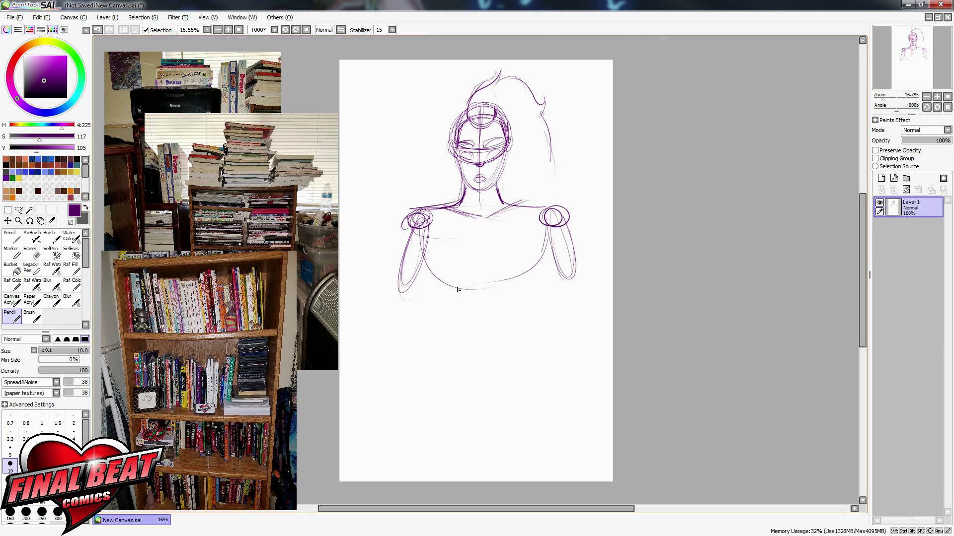
Step: Build up the rounded chest curve between the shoulders and reinforce the inner upper arms
{"action": "left_click_drag", "start_coordinate": [421, 246], "coordinate": [478, 287]}
{"action": "mouse_move", "coordinate": [461, 282]}
{"action": "left_mouse_down"}
{"action": "mouse_move", "coordinate": [541, 270]}
{"action": "mouse_move", "coordinate": [503, 291]}
{"action": "left_mouse_up"}
{"action": "left_click_drag", "start_coordinate": [552, 228], "coordinate": [546, 265]}
{"action": "mouse_move", "coordinate": [545, 221]}
{"action": "left_mouse_down"}
{"action": "mouse_move", "coordinate": [555, 282]}
{"action": "mouse_move", "coordinate": [543, 291]}
{"action": "left_mouse_up"}
{"action": "mouse_move", "coordinate": [427, 221]}
{"action": "left_mouse_down"}
{"action": "mouse_move", "coordinate": [400, 301]}
{"action": "mouse_move", "coordinate": [497, 285]}
{"action": "left_mouse_up"}
Step: Sketch a large rounded belly with its lower curves beneath the chest
{"action": "left_click_drag", "start_coordinate": [425, 278], "coordinate": [427, 346]}
{"action": "left_click_drag", "start_coordinate": [514, 275], "coordinate": [507, 368]}
{"action": "mouse_move", "coordinate": [497, 332]}
{"action": "left_mouse_down"}
{"action": "mouse_move", "coordinate": [434, 346]}
{"action": "mouse_move", "coordinate": [529, 375]}
{"action": "left_mouse_up"}
{"action": "mouse_move", "coordinate": [561, 298]}
{"action": "left_mouse_down"}
{"action": "mouse_move", "coordinate": [477, 392]}
{"action": "mouse_move", "coordinate": [546, 368]}
{"action": "left_mouse_up"}
{"action": "left_click_drag", "start_coordinate": [442, 379], "coordinate": [516, 397]}
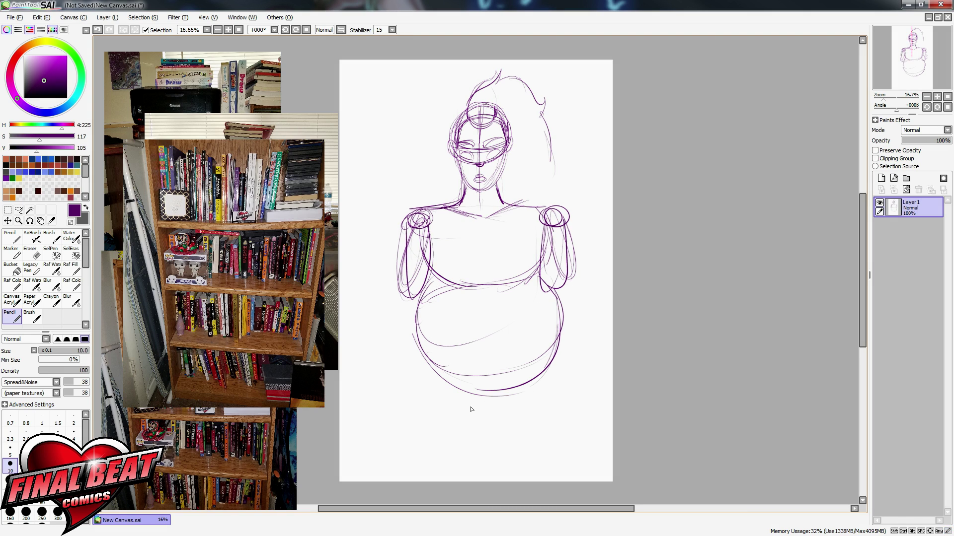
Step: Sketch the outer hips and inner thighs of both legs down to the canvas's lower edge
{"action": "left_click_drag", "start_coordinate": [418, 341], "coordinate": [397, 450]}
{"action": "left_click_drag", "start_coordinate": [560, 339], "coordinate": [571, 458]}
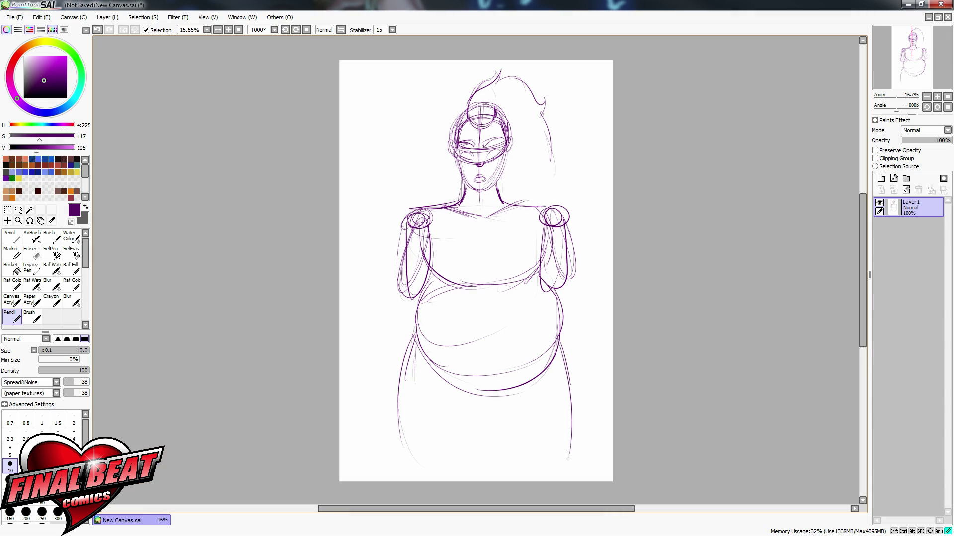
{"action": "left_click_drag", "start_coordinate": [561, 338], "coordinate": [572, 455]}
{"action": "left_click_drag", "start_coordinate": [492, 399], "coordinate": [539, 472]}
{"action": "mouse_move", "coordinate": [485, 401]}
{"action": "left_mouse_down"}
{"action": "mouse_move", "coordinate": [463, 452]}
{"action": "mouse_move", "coordinate": [478, 443]}
{"action": "mouse_move", "coordinate": [440, 480]}
{"action": "left_mouse_up"}
{"action": "left_click_drag", "start_coordinate": [482, 422], "coordinate": [448, 481]}
{"action": "left_click_drag", "start_coordinate": [400, 426], "coordinate": [416, 478]}
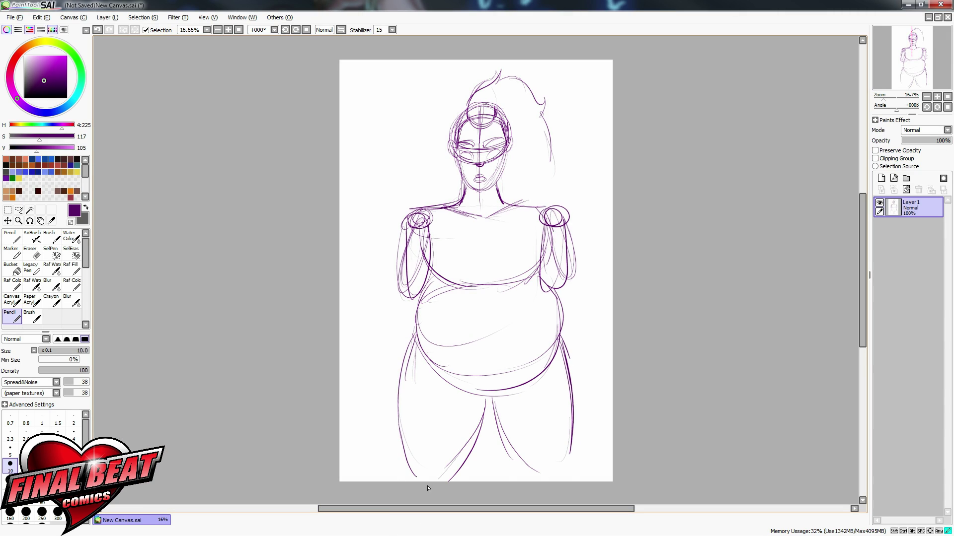
{"action": "left_click_drag", "start_coordinate": [572, 453], "coordinate": [569, 476]}
Step: Sketch the bent arm with its forearm, wrist joint and hand resting at the hip
{"action": "left_click_drag", "start_coordinate": [552, 219], "coordinate": [579, 275]}
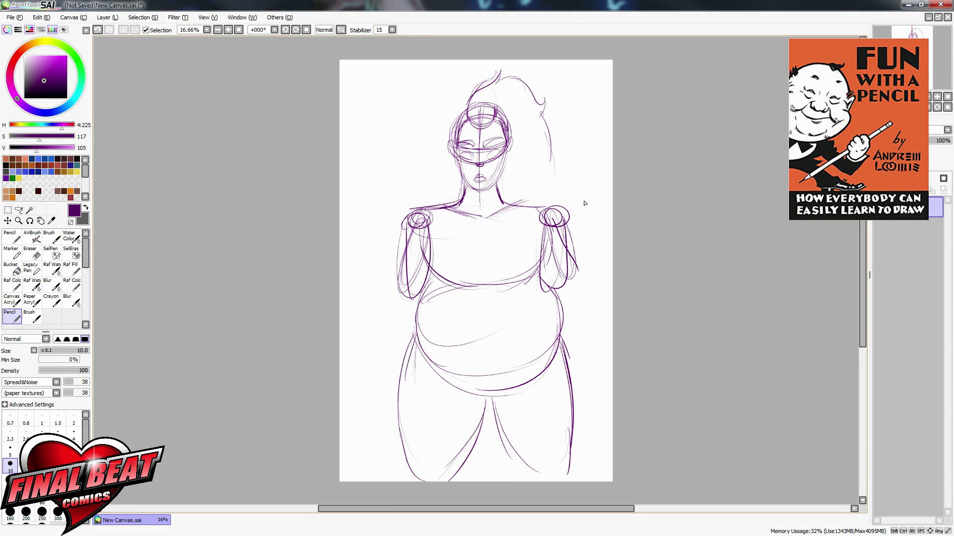
{"action": "mouse_move", "coordinate": [418, 221]}
{"action": "left_mouse_down"}
{"action": "mouse_move", "coordinate": [396, 316]}
{"action": "mouse_move", "coordinate": [387, 317]}
{"action": "left_mouse_up"}
{"action": "left_click_drag", "start_coordinate": [378, 288], "coordinate": [399, 339]}
{"action": "left_click_drag", "start_coordinate": [385, 293], "coordinate": [408, 382]}
{"action": "left_click_drag", "start_coordinate": [405, 349], "coordinate": [407, 352]}
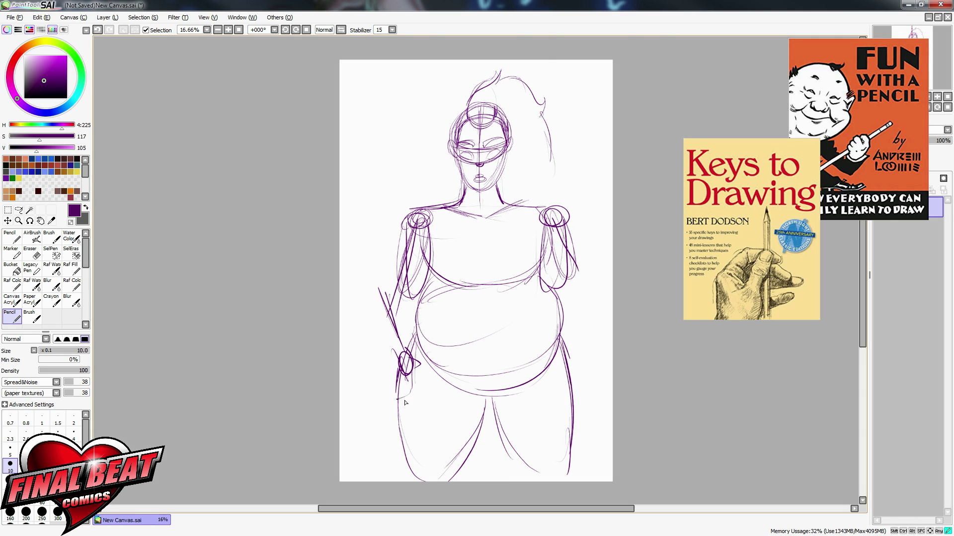
{"action": "left_click_drag", "start_coordinate": [404, 401], "coordinate": [412, 396]}
Step: Erase the bent arm's old upper-arm lines and redraw its shoulder, elbow angle and the adjoining chest side
{"action": "left_click_drag", "start_coordinate": [412, 218], "coordinate": [377, 295]}
{"action": "left_click_drag", "start_coordinate": [408, 218], "coordinate": [391, 294]}
{"action": "key", "text": "e"}
{"action": "left_click_drag", "start_coordinate": [420, 222], "coordinate": [391, 312]}
{"action": "key", "text": "n"}
{"action": "mouse_move", "coordinate": [447, 204]}
{"action": "left_mouse_down"}
{"action": "mouse_move", "coordinate": [415, 209]}
{"action": "mouse_move", "coordinate": [426, 213]}
{"action": "left_mouse_up"}
{"action": "mouse_move", "coordinate": [416, 214]}
{"action": "left_mouse_down"}
{"action": "mouse_move", "coordinate": [372, 289]}
{"action": "mouse_move", "coordinate": [397, 353]}
{"action": "mouse_move", "coordinate": [435, 279]}
{"action": "left_mouse_up"}
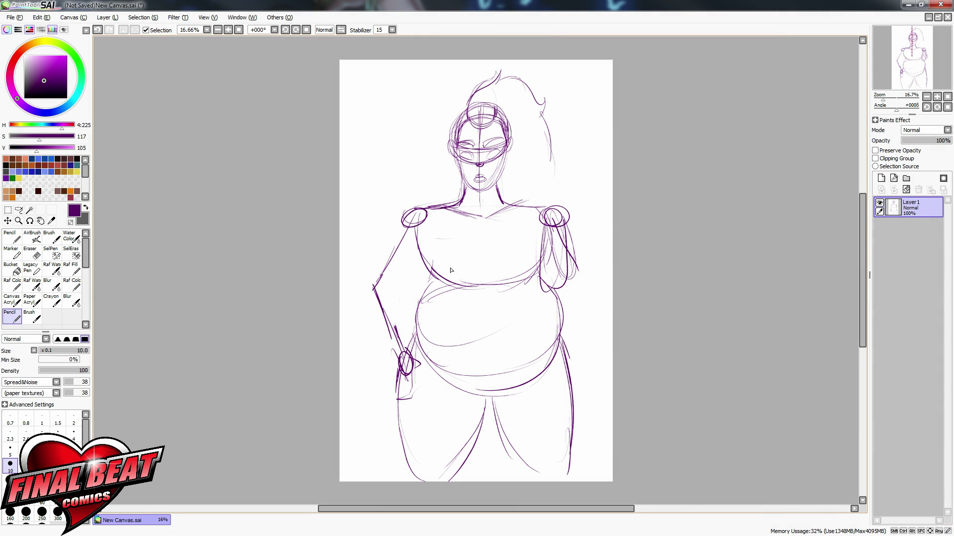
Step: Erase the other upper arm and redraw it hanging straight beside the hip, with shoulder joint, wrist and hand
{"action": "key", "text": "e"}
{"action": "mouse_move", "coordinate": [553, 211]}
{"action": "left_mouse_down"}
{"action": "mouse_move", "coordinate": [574, 262]}
{"action": "mouse_move", "coordinate": [523, 277]}
{"action": "mouse_move", "coordinate": [556, 214]}
{"action": "left_mouse_up"}
{"action": "key", "text": "n"}
{"action": "left_click_drag", "start_coordinate": [426, 211], "coordinate": [404, 215]}
{"action": "mouse_move", "coordinate": [553, 216]}
{"action": "left_mouse_down"}
{"action": "mouse_move", "coordinate": [585, 306]}
{"action": "mouse_move", "coordinate": [577, 395]}
{"action": "mouse_move", "coordinate": [558, 397]}
{"action": "left_mouse_up"}
{"action": "left_click_drag", "start_coordinate": [576, 395], "coordinate": [566, 426]}
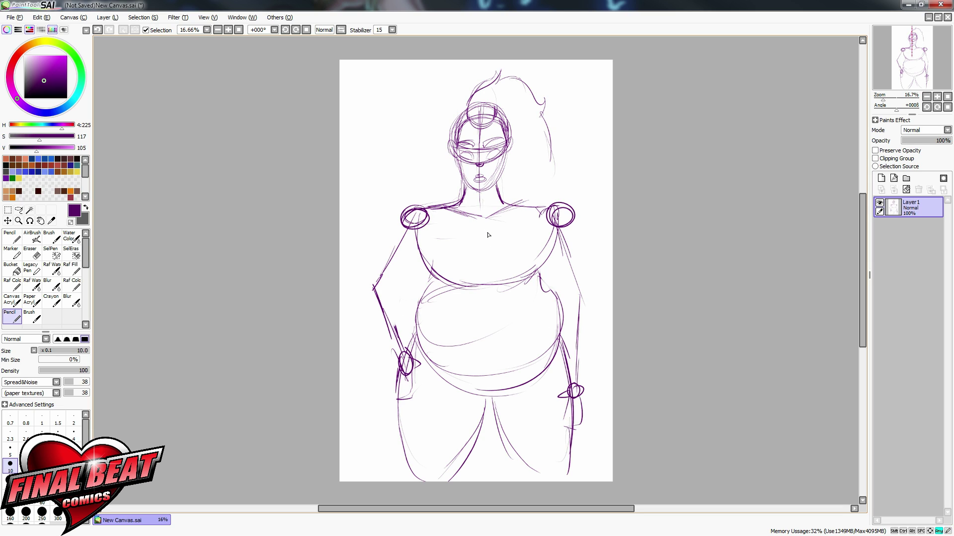
Step: Draw two chest circles, then add the bent arm's elbow joint and fill out both arms
{"action": "mouse_move", "coordinate": [542, 234]}
{"action": "left_mouse_down"}
{"action": "mouse_move", "coordinate": [524, 229]}
{"action": "mouse_move", "coordinate": [545, 241]}
{"action": "left_mouse_up"}
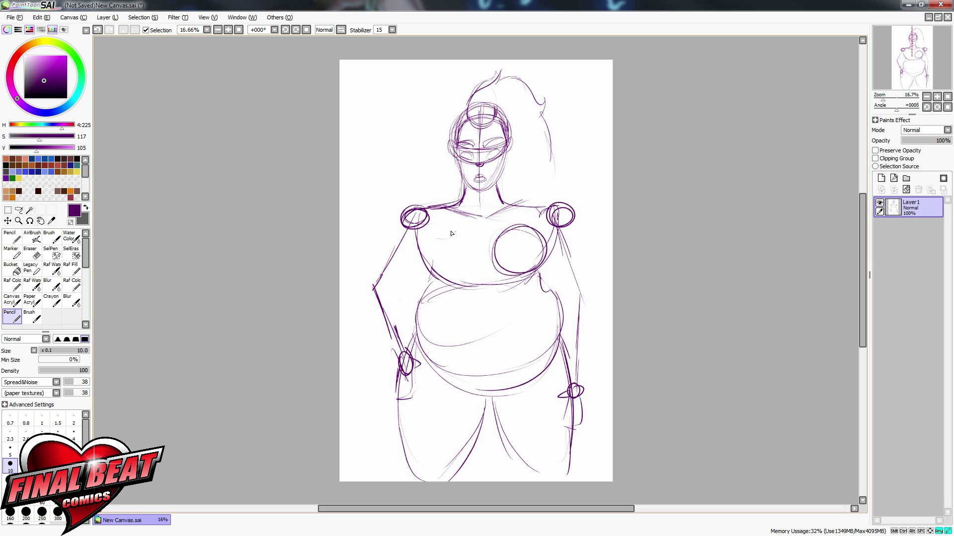
{"action": "left_click_drag", "start_coordinate": [482, 235], "coordinate": [484, 239]}
{"action": "mouse_move", "coordinate": [373, 291]}
{"action": "left_mouse_down"}
{"action": "mouse_move", "coordinate": [424, 223]}
{"action": "mouse_move", "coordinate": [367, 295]}
{"action": "left_mouse_up"}
{"action": "mouse_move", "coordinate": [370, 278]}
{"action": "left_mouse_down"}
{"action": "mouse_move", "coordinate": [398, 362]}
{"action": "mouse_move", "coordinate": [404, 350]}
{"action": "left_mouse_up"}
{"action": "left_click_drag", "start_coordinate": [556, 221], "coordinate": [585, 299]}
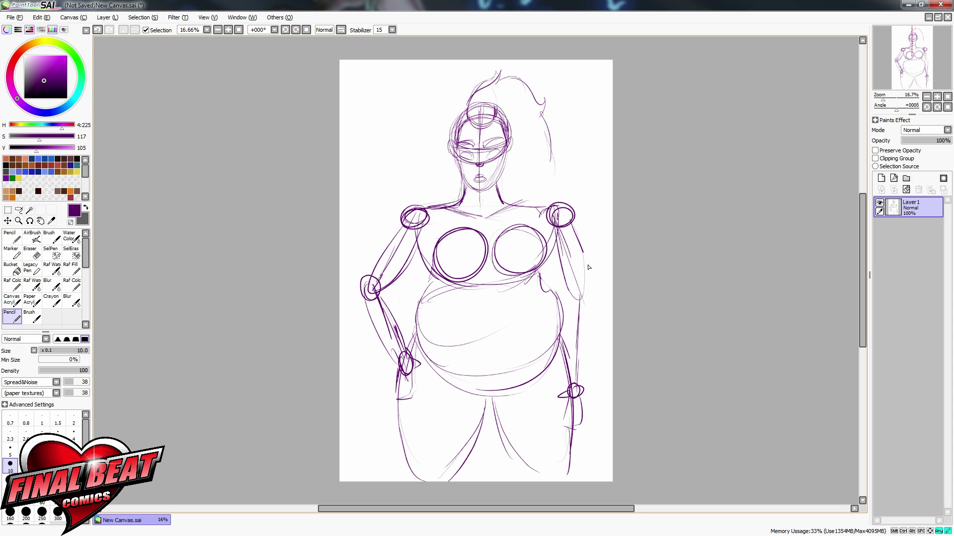
{"action": "left_click_drag", "start_coordinate": [588, 254], "coordinate": [576, 298]}
Step: Define the sides of the torso and belly, and add a vertical midline with the navel
{"action": "mouse_move", "coordinate": [559, 231]}
{"action": "left_mouse_down"}
{"action": "mouse_move", "coordinate": [551, 288]}
{"action": "mouse_move", "coordinate": [561, 323]}
{"action": "left_mouse_up"}
{"action": "left_click_drag", "start_coordinate": [422, 241], "coordinate": [414, 343]}
{"action": "left_click_drag", "start_coordinate": [561, 301], "coordinate": [552, 362]}
{"action": "mouse_move", "coordinate": [417, 310]}
{"action": "left_mouse_down"}
{"action": "mouse_move", "coordinate": [416, 346]}
{"action": "mouse_move", "coordinate": [475, 385]}
{"action": "mouse_move", "coordinate": [556, 345]}
{"action": "left_mouse_up"}
{"action": "mouse_move", "coordinate": [492, 304]}
{"action": "left_mouse_down"}
{"action": "mouse_move", "coordinate": [495, 390]}
{"action": "mouse_move", "coordinate": [495, 370]}
{"action": "left_mouse_up"}
{"action": "mouse_move", "coordinate": [506, 268]}
{"action": "left_mouse_down"}
{"action": "mouse_move", "coordinate": [503, 239]}
{"action": "mouse_move", "coordinate": [512, 281]}
{"action": "left_mouse_up"}
Step: Reinforce the inner thighs and sketch the pelvis curve below the belly
{"action": "left_click_drag", "start_coordinate": [493, 403], "coordinate": [527, 477]}
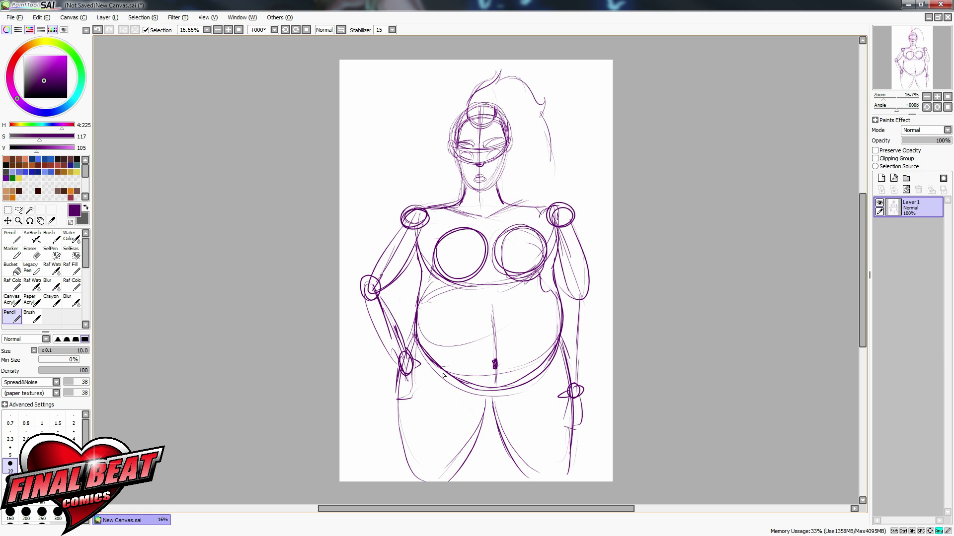
{"action": "mouse_move", "coordinate": [443, 376]}
{"action": "left_mouse_down"}
{"action": "mouse_move", "coordinate": [489, 414]}
{"action": "mouse_move", "coordinate": [561, 340]}
{"action": "left_mouse_up"}
{"action": "mouse_move", "coordinate": [425, 359]}
{"action": "left_mouse_down"}
{"action": "mouse_move", "coordinate": [489, 422]}
{"action": "mouse_move", "coordinate": [457, 471]}
{"action": "left_mouse_up"}
{"action": "left_click_drag", "start_coordinate": [496, 413], "coordinate": [518, 468]}
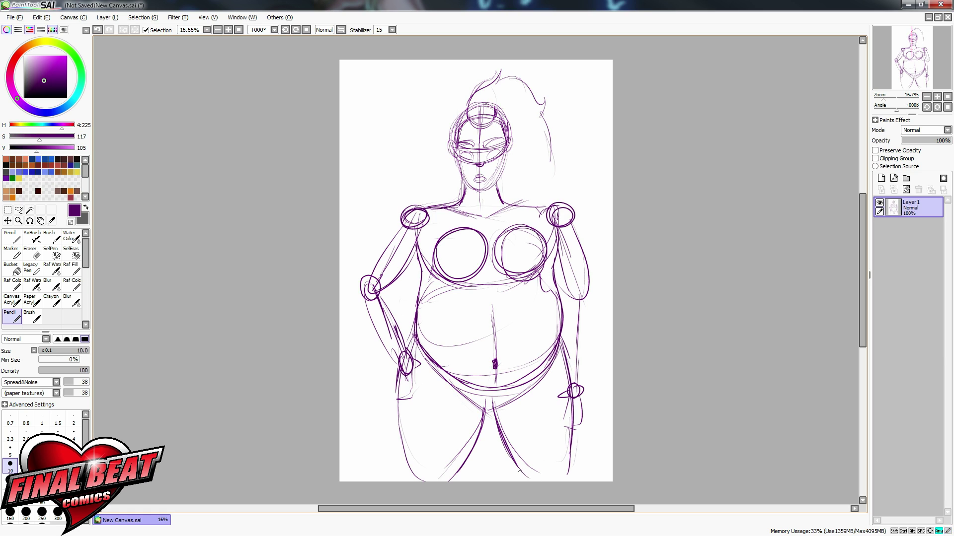
Step: Sketch a curved waistband across the hips with a front fly, and strengthen the crotch and inner thigh lines
{"action": "left_click_drag", "start_coordinate": [431, 360], "coordinate": [549, 371]}
{"action": "mouse_move", "coordinate": [419, 343]}
{"action": "left_mouse_down"}
{"action": "mouse_move", "coordinate": [558, 334]}
{"action": "mouse_move", "coordinate": [448, 361]}
{"action": "mouse_move", "coordinate": [551, 354]}
{"action": "mouse_move", "coordinate": [566, 336]}
{"action": "left_mouse_up"}
{"action": "left_click_drag", "start_coordinate": [563, 342], "coordinate": [524, 367]}
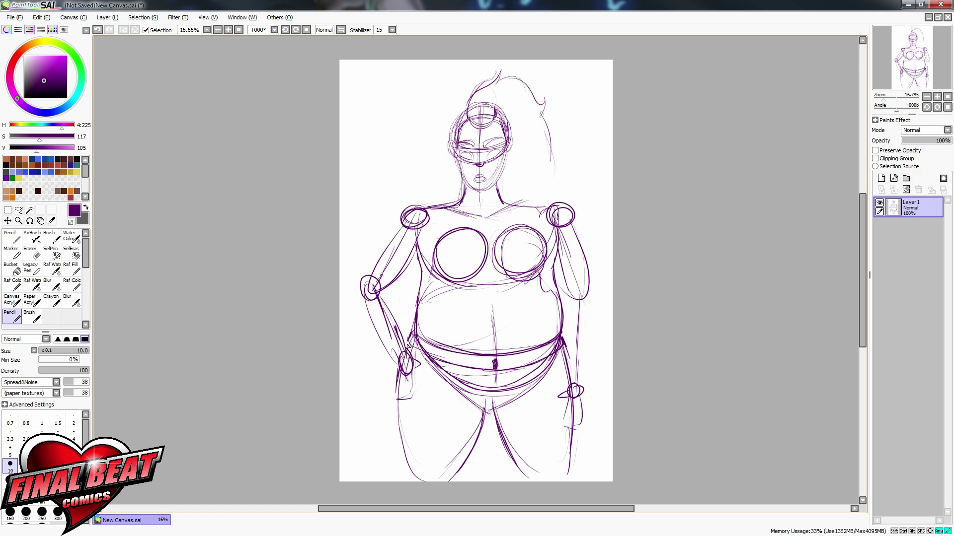
{"action": "left_click_drag", "start_coordinate": [490, 416], "coordinate": [488, 359]}
{"action": "mouse_move", "coordinate": [492, 417]}
{"action": "left_mouse_down"}
{"action": "mouse_move", "coordinate": [493, 356]}
{"action": "mouse_move", "coordinate": [499, 401]}
{"action": "mouse_move", "coordinate": [490, 402]}
{"action": "left_mouse_up"}
{"action": "left_click_drag", "start_coordinate": [502, 358], "coordinate": [471, 445]}
{"action": "left_click_drag", "start_coordinate": [493, 405], "coordinate": [453, 480]}
Step: Firm up the outer thighs, and draw the straight arm's elbow joint and forearm outline
{"action": "left_click_drag", "start_coordinate": [409, 341], "coordinate": [418, 473]}
{"action": "left_click_drag", "start_coordinate": [572, 390], "coordinate": [571, 435]}
{"action": "left_click_drag", "start_coordinate": [576, 290], "coordinate": [569, 351]}
{"action": "left_click_drag", "start_coordinate": [583, 295], "coordinate": [579, 307]}
{"action": "left_click_drag", "start_coordinate": [580, 309], "coordinate": [569, 378]}
{"action": "left_click_drag", "start_coordinate": [573, 331], "coordinate": [572, 371]}
Step: Refine the head and jaw outline, and add a dangling earring and topknot strokes
{"action": "left_click_drag", "start_coordinate": [482, 105], "coordinate": [452, 174]}
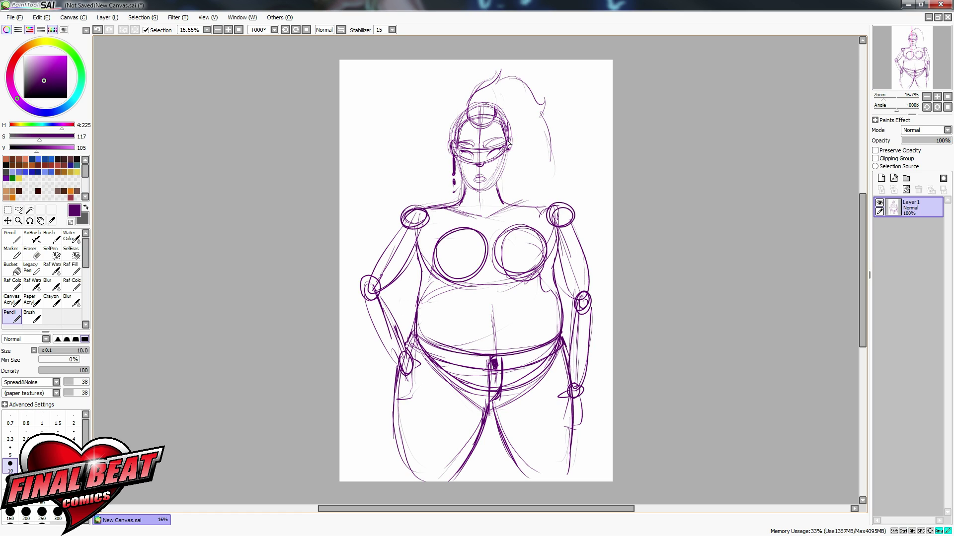
{"action": "left_click_drag", "start_coordinate": [508, 143], "coordinate": [508, 150]}
{"action": "mouse_move", "coordinate": [461, 174]}
{"action": "left_mouse_down"}
{"action": "mouse_move", "coordinate": [507, 158]}
{"action": "mouse_move", "coordinate": [483, 189]}
{"action": "left_mouse_up"}
{"action": "left_click_drag", "start_coordinate": [455, 145], "coordinate": [471, 106]}
{"action": "mouse_move", "coordinate": [511, 138]}
{"action": "left_mouse_down"}
{"action": "mouse_move", "coordinate": [499, 108]}
{"action": "mouse_move", "coordinate": [472, 97]}
{"action": "mouse_move", "coordinate": [539, 72]}
{"action": "mouse_move", "coordinate": [554, 190]}
{"action": "left_mouse_up"}
{"action": "key", "text": "e"}
{"action": "key", "text": "ctrl+z"}
{"action": "key", "text": "ctrl+z"}
{"action": "key", "text": "ctrl+z"}
{"action": "key", "text": "ctrl+z"}
{"action": "key", "text": "ctrl+z"}
{"action": "key", "text": "ctrl+z"}
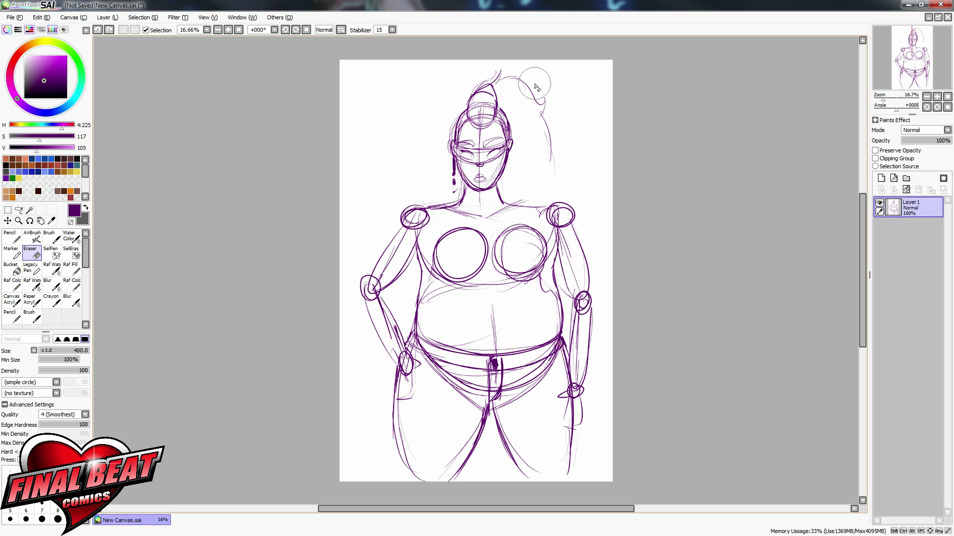
Step: Erase the topknot and the loose hair above and beside the head
{"action": "left_click_drag", "start_coordinate": [534, 82], "coordinate": [475, 85]}
{"action": "left_click_drag", "start_coordinate": [546, 106], "coordinate": [559, 162]}
{"action": "key", "text": "n"}
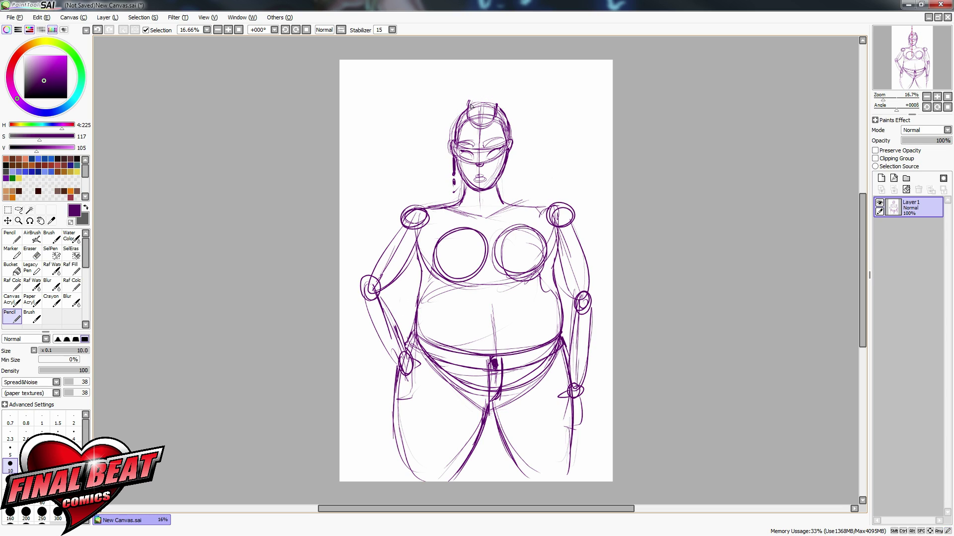
{"action": "left_click_drag", "start_coordinate": [491, 86], "coordinate": [469, 104]}
{"action": "left_click_drag", "start_coordinate": [497, 105], "coordinate": [481, 86]}
{"action": "key", "text": "e"}
{"action": "mouse_move", "coordinate": [489, 119]}
{"action": "left_mouse_down"}
{"action": "mouse_move", "coordinate": [482, 100]}
{"action": "mouse_move", "coordinate": [502, 81]}
{"action": "left_mouse_up"}
Step: Redraw the rounded skull top and hairline, and firm up the neck, bent arm and hand on the hip
{"action": "key", "text": "n"}
{"action": "mouse_move", "coordinate": [459, 127]}
{"action": "left_mouse_down"}
{"action": "mouse_move", "coordinate": [477, 107]}
{"action": "mouse_move", "coordinate": [506, 119]}
{"action": "mouse_move", "coordinate": [467, 122]}
{"action": "left_mouse_up"}
{"action": "mouse_move", "coordinate": [461, 196]}
{"action": "left_mouse_down"}
{"action": "mouse_move", "coordinate": [400, 223]}
{"action": "mouse_move", "coordinate": [365, 286]}
{"action": "mouse_move", "coordinate": [396, 368]}
{"action": "mouse_move", "coordinate": [416, 364]}
{"action": "left_mouse_up"}
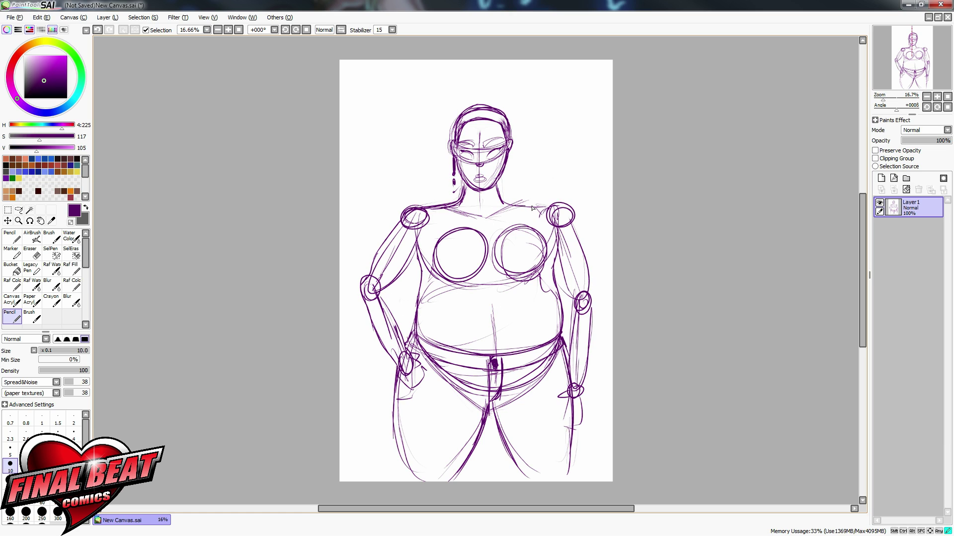
Step: Finish the shoulder line, lasso the straight arm, and move it closer to the torso
{"action": "mouse_move", "coordinate": [532, 206]}
{"action": "left_mouse_down"}
{"action": "mouse_move", "coordinate": [553, 202]}
{"action": "mouse_move", "coordinate": [558, 417]}
{"action": "mouse_move", "coordinate": [562, 171]}
{"action": "left_mouse_up"}
{"action": "left_click", "coordinate": [19, 211]}
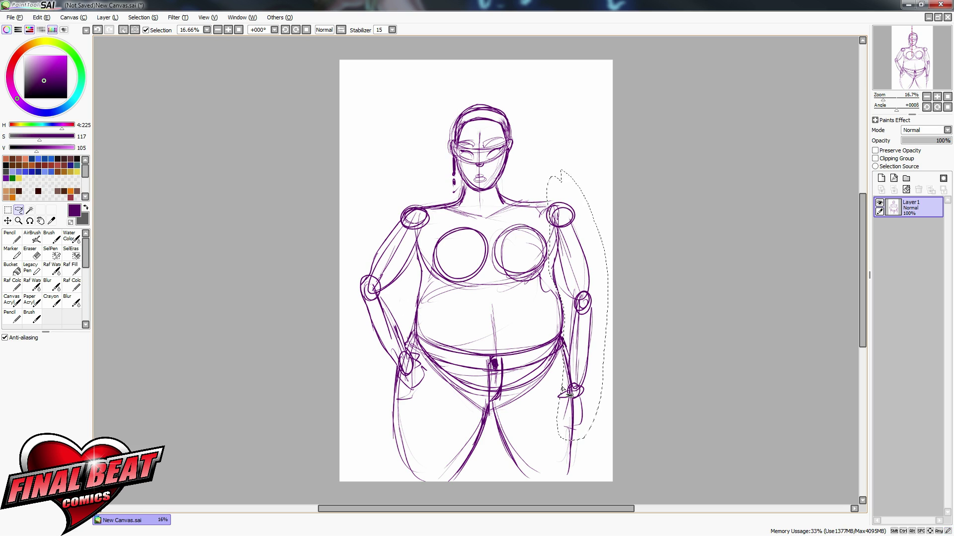
{"action": "key", "text": "ctrl+d"}
{"action": "mouse_move", "coordinate": [558, 396]}
{"action": "left_mouse_down"}
{"action": "mouse_move", "coordinate": [545, 256]}
{"action": "mouse_move", "coordinate": [561, 405]}
{"action": "left_mouse_up"}
{"action": "mouse_move", "coordinate": [581, 362]}
{"action": "left_mouse_down"}
{"action": "mouse_move", "coordinate": [560, 366]}
{"action": "mouse_move", "coordinate": [590, 353]}
{"action": "mouse_move", "coordinate": [571, 369]}
{"action": "left_mouse_up"}
{"action": "key", "text": "ctrl+d"}
Step: Reinforce the moved arm's hand and shoulder with the pencil, and sketch a small question-mark shape in each chest circle
{"action": "key", "text": "n"}
{"action": "left_click_drag", "start_coordinate": [571, 383], "coordinate": [573, 445]}
{"action": "mouse_move", "coordinate": [530, 210]}
{"action": "left_mouse_down"}
{"action": "mouse_move", "coordinate": [560, 204]}
{"action": "mouse_move", "coordinate": [560, 215]}
{"action": "left_mouse_up"}
{"action": "left_click_drag", "start_coordinate": [515, 244], "coordinate": [522, 252]}
{"action": "left_click", "coordinate": [522, 256]}
{"action": "left_click_drag", "start_coordinate": [454, 248], "coordinate": [461, 262]}
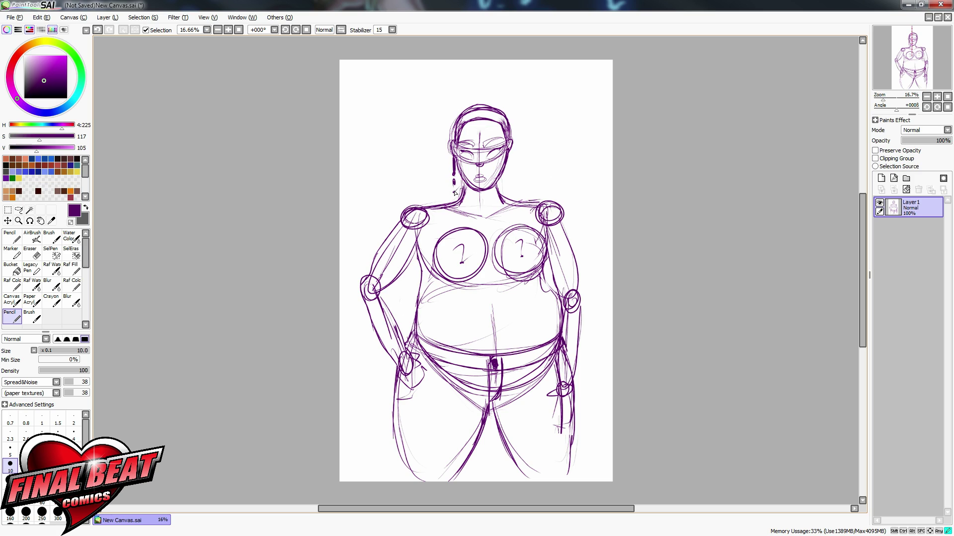
Step: Sketch sloping neck muscles to both shoulders and chest muscle lines from the shoulder joints
{"action": "left_click_drag", "start_coordinate": [459, 189], "coordinate": [427, 207]}
{"action": "left_click_drag", "start_coordinate": [499, 188], "coordinate": [540, 205]}
{"action": "mouse_move", "coordinate": [439, 199]}
{"action": "left_mouse_down"}
{"action": "mouse_move", "coordinate": [423, 219]}
{"action": "mouse_move", "coordinate": [461, 234]}
{"action": "left_mouse_up"}
{"action": "mouse_move", "coordinate": [543, 203]}
{"action": "left_mouse_down"}
{"action": "mouse_move", "coordinate": [520, 232]}
{"action": "mouse_move", "coordinate": [551, 265]}
{"action": "left_mouse_up"}
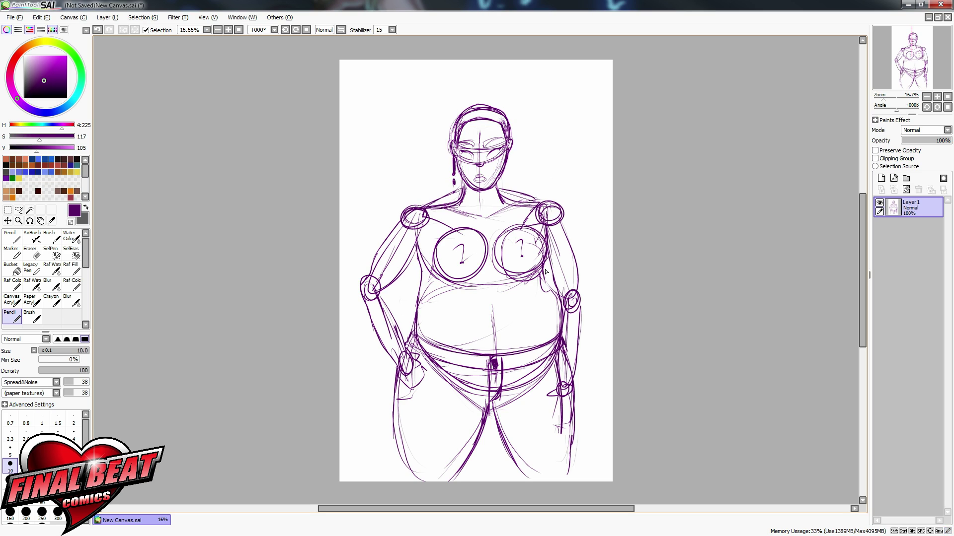
Step: Sketch the front edges of an open jacket running from the neck over the chest to the waist
{"action": "left_click_drag", "start_coordinate": [459, 235], "coordinate": [429, 269]}
{"action": "left_click_drag", "start_coordinate": [462, 192], "coordinate": [478, 296]}
{"action": "left_click_drag", "start_coordinate": [501, 192], "coordinate": [520, 278]}
{"action": "mouse_move", "coordinate": [456, 203]}
{"action": "left_mouse_down"}
{"action": "mouse_move", "coordinate": [466, 298]}
{"action": "mouse_move", "coordinate": [435, 342]}
{"action": "left_mouse_up"}
{"action": "left_click_drag", "start_coordinate": [500, 193], "coordinate": [558, 384]}
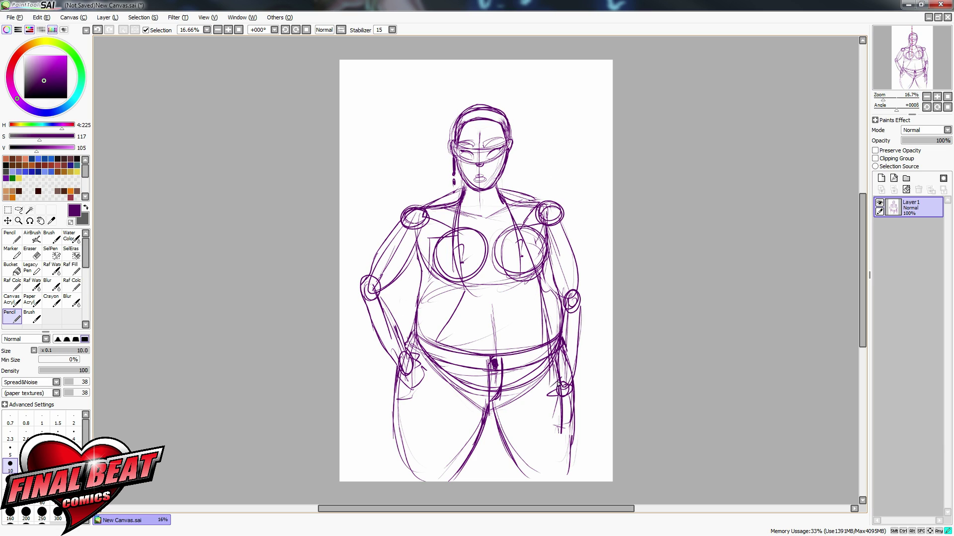
Step: Add the jacket's angular lapel and side panel on the bent-arm side, and reinforce both front edges and shoulders
{"action": "left_click_drag", "start_coordinate": [437, 340], "coordinate": [447, 275]}
{"action": "left_click_drag", "start_coordinate": [457, 241], "coordinate": [421, 240]}
{"action": "mouse_move", "coordinate": [424, 241]}
{"action": "left_mouse_down"}
{"action": "mouse_move", "coordinate": [440, 279]}
{"action": "mouse_move", "coordinate": [441, 337]}
{"action": "left_mouse_up"}
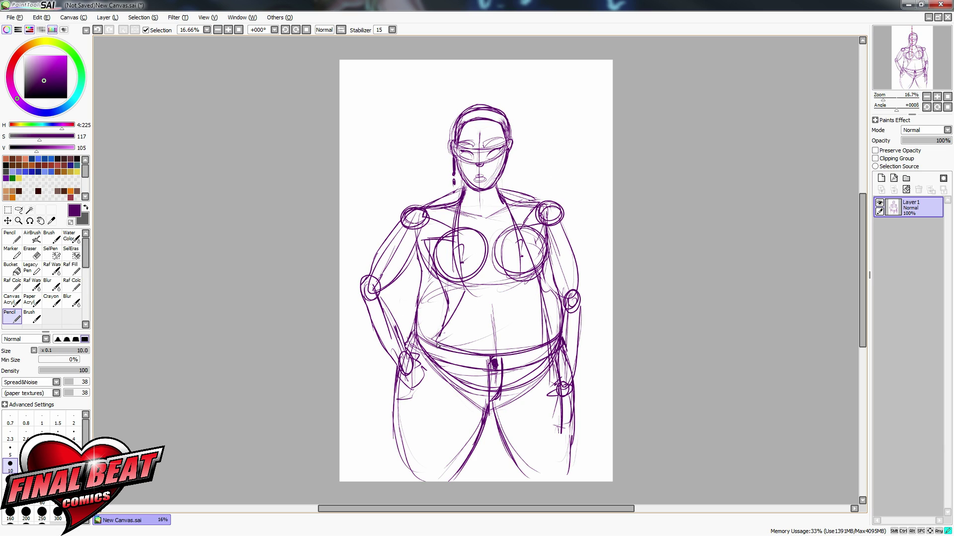
{"action": "left_click_drag", "start_coordinate": [457, 246], "coordinate": [468, 293]}
{"action": "left_click_drag", "start_coordinate": [467, 293], "coordinate": [435, 346]}
{"action": "mouse_move", "coordinate": [453, 238]}
{"action": "left_mouse_down"}
{"action": "mouse_move", "coordinate": [463, 193]}
{"action": "mouse_move", "coordinate": [421, 216]}
{"action": "left_mouse_up"}
{"action": "left_click_drag", "start_coordinate": [500, 191], "coordinate": [542, 324]}
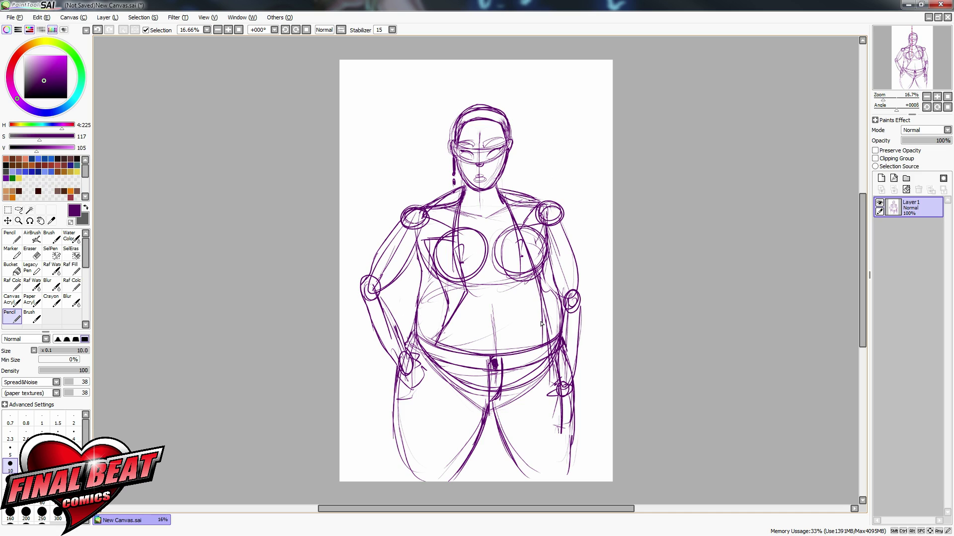
Step: Create a new layer above the sketch, choose dark blue, and set the pencil size to 12
{"action": "left_click", "coordinate": [881, 178]}
{"action": "left_click", "coordinate": [39, 171]}
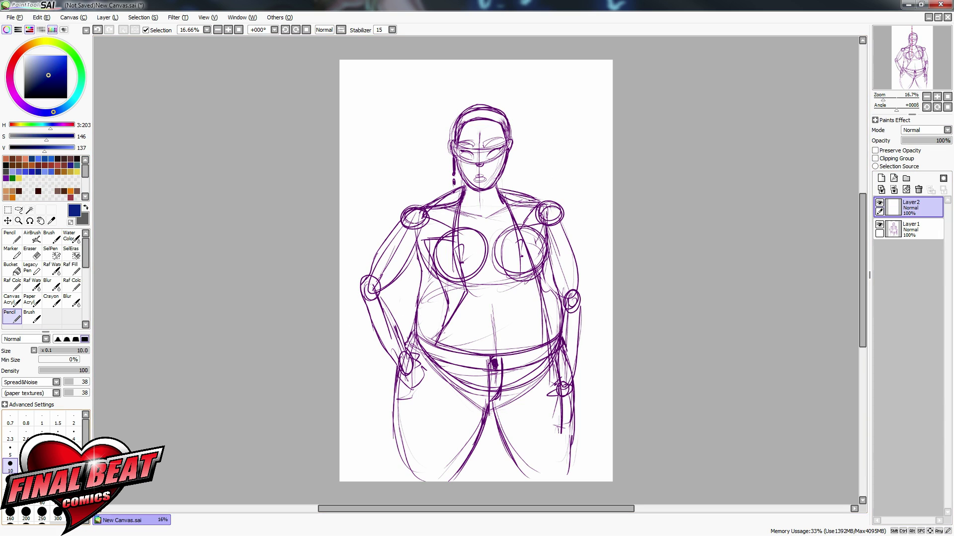
{"action": "key", "text": "bracketright"}
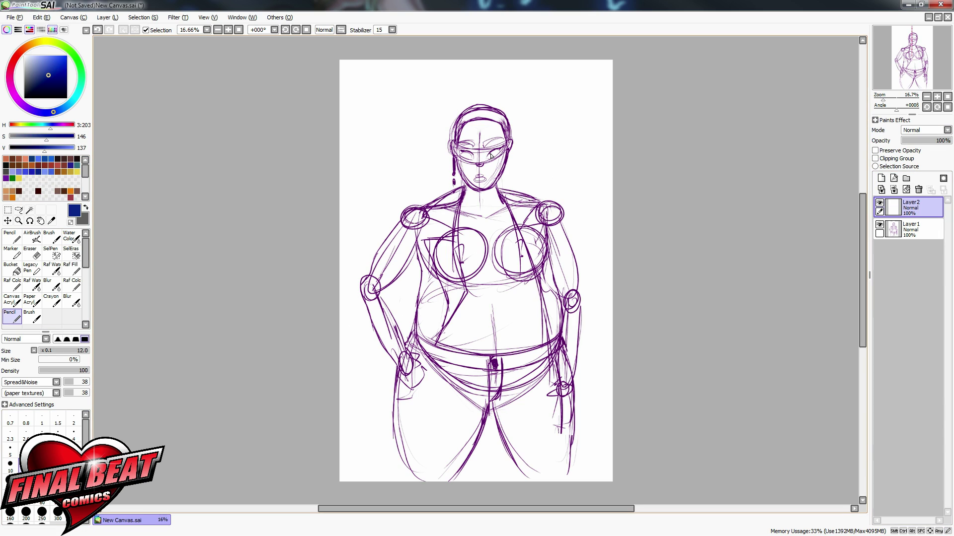
Step: Draw the eye on the straight-arm side with a thick winged upper lid, a lower lid line and a beauty mark
{"action": "scroll", "coordinate": [489, 159], "scroll_direction": "up", "scroll_amount": 5}
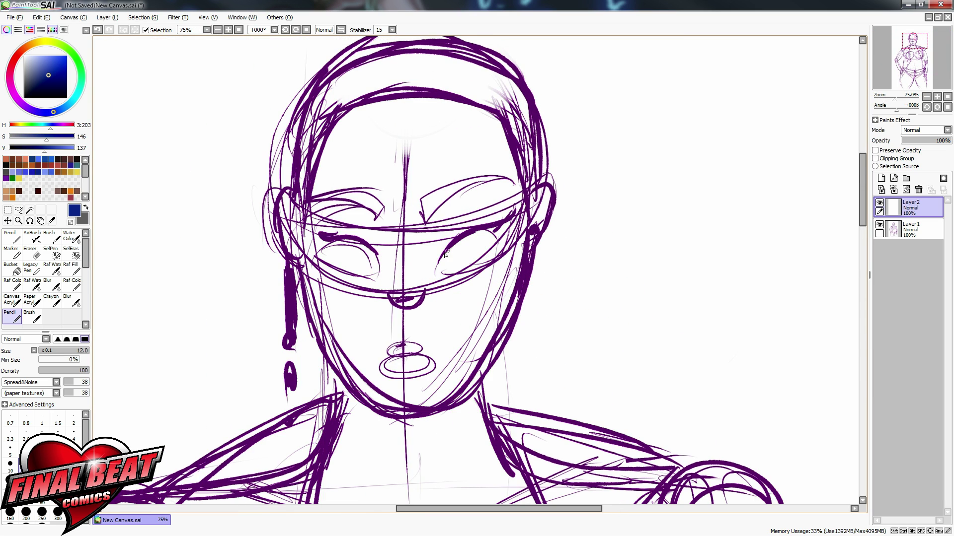
{"action": "mouse_move", "coordinate": [437, 263]}
{"action": "left_mouse_down"}
{"action": "mouse_move", "coordinate": [447, 239]}
{"action": "mouse_move", "coordinate": [509, 204]}
{"action": "mouse_move", "coordinate": [514, 234]}
{"action": "mouse_move", "coordinate": [484, 230]}
{"action": "mouse_move", "coordinate": [474, 265]}
{"action": "mouse_move", "coordinate": [476, 238]}
{"action": "left_mouse_up"}
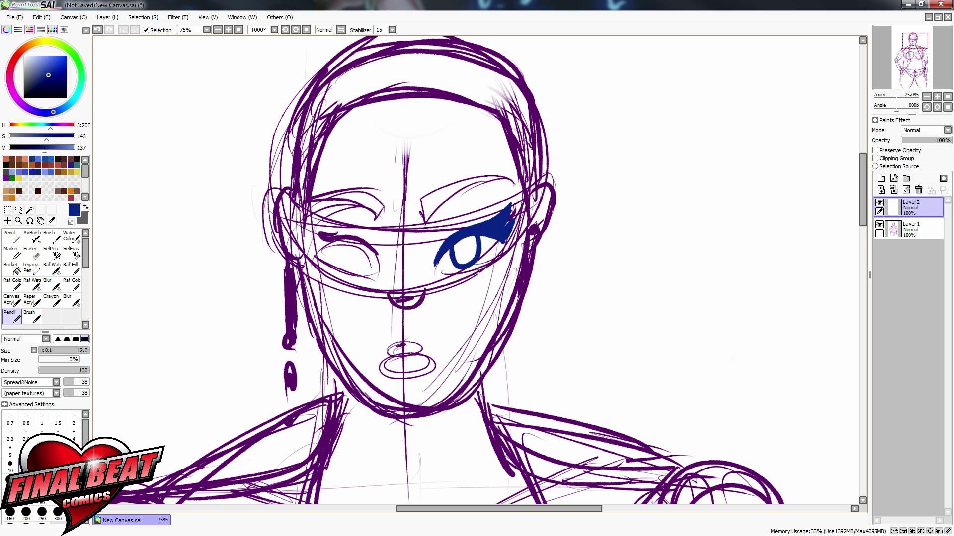
{"action": "key", "text": "ctrl+z"}
{"action": "left_click_drag", "start_coordinate": [442, 276], "coordinate": [497, 261]}
{"action": "left_click", "coordinate": [505, 260]}
Step: Draw an arched eyebrow above the inked eye, following the sketch, and clean it up with the eraser
{"action": "left_click_drag", "start_coordinate": [435, 215], "coordinate": [436, 209]}
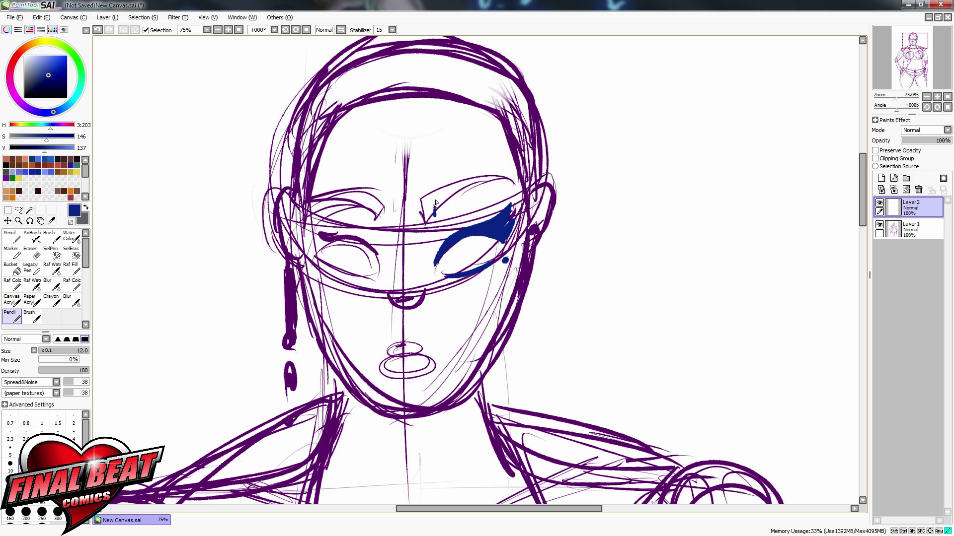
{"action": "left_click_drag", "start_coordinate": [435, 256], "coordinate": [499, 170]}
{"action": "left_click_drag", "start_coordinate": [435, 217], "coordinate": [512, 193]}
{"action": "left_click_drag", "start_coordinate": [472, 177], "coordinate": [519, 197]}
{"action": "mouse_move", "coordinate": [430, 222]}
{"action": "left_mouse_down"}
{"action": "mouse_move", "coordinate": [435, 200]}
{"action": "mouse_move", "coordinate": [503, 168]}
{"action": "mouse_move", "coordinate": [520, 195]}
{"action": "left_mouse_up"}
{"action": "key", "text": "e"}
{"action": "left_click", "coordinate": [12, 317]}
{"action": "left_click", "coordinate": [32, 253]}
{"action": "key", "text": "n"}
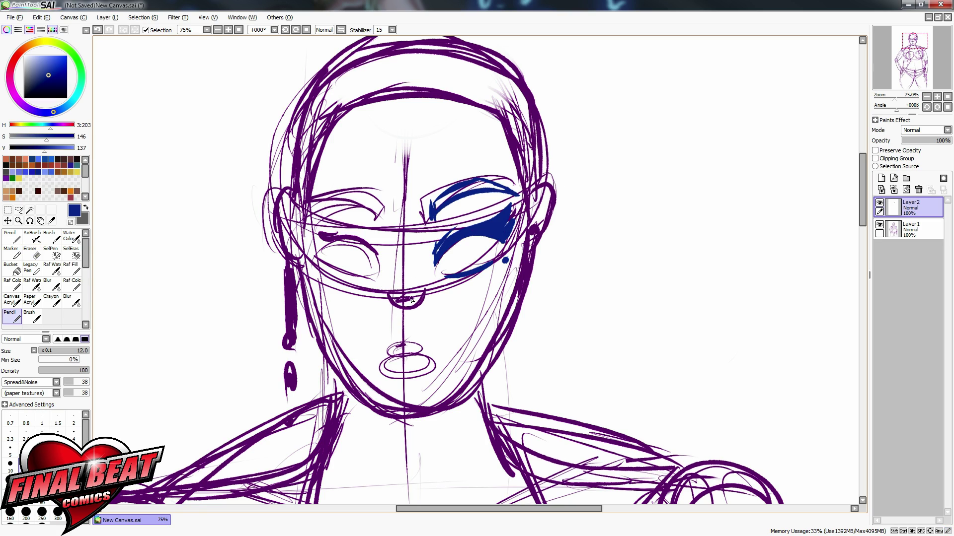
Step: Draw the underside of the nose as a short curve with a small dot at each nostril
{"action": "left_click_drag", "start_coordinate": [395, 311], "coordinate": [422, 309]}
{"action": "left_click", "coordinate": [424, 306]}
{"action": "key", "text": "ctrl+z"}
{"action": "left_click", "coordinate": [388, 309]}
{"action": "left_click", "coordinate": [388, 308]}
Step: Draw the full, slightly parted lips over the sketched mouth with thick blue outlines
{"action": "mouse_move", "coordinate": [371, 358]}
{"action": "left_mouse_down"}
{"action": "mouse_move", "coordinate": [438, 352]}
{"action": "mouse_move", "coordinate": [420, 372]}
{"action": "mouse_move", "coordinate": [395, 376]}
{"action": "mouse_move", "coordinate": [431, 361]}
{"action": "mouse_move", "coordinate": [408, 344]}
{"action": "left_mouse_up"}
{"action": "key", "text": "ctrl+z"}
{"action": "left_click_drag", "start_coordinate": [398, 345], "coordinate": [381, 356]}
{"action": "left_click_drag", "start_coordinate": [407, 346], "coordinate": [435, 354]}
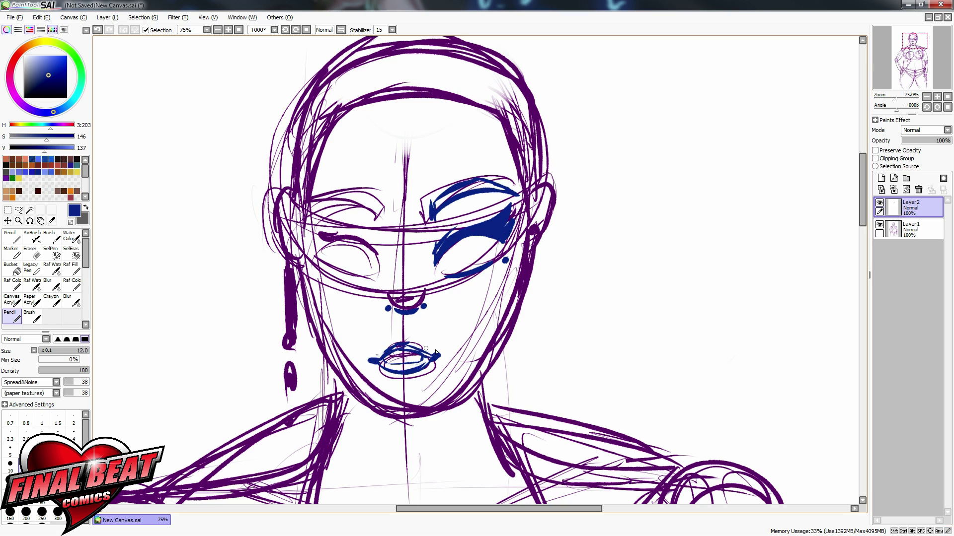
{"action": "key", "text": "ctrl+z"}
{"action": "mouse_move", "coordinate": [374, 361]}
{"action": "left_mouse_down"}
{"action": "mouse_move", "coordinate": [402, 351]}
{"action": "mouse_move", "coordinate": [432, 357]}
{"action": "mouse_move", "coordinate": [404, 348]}
{"action": "mouse_move", "coordinate": [437, 356]}
{"action": "mouse_move", "coordinate": [425, 363]}
{"action": "left_mouse_up"}
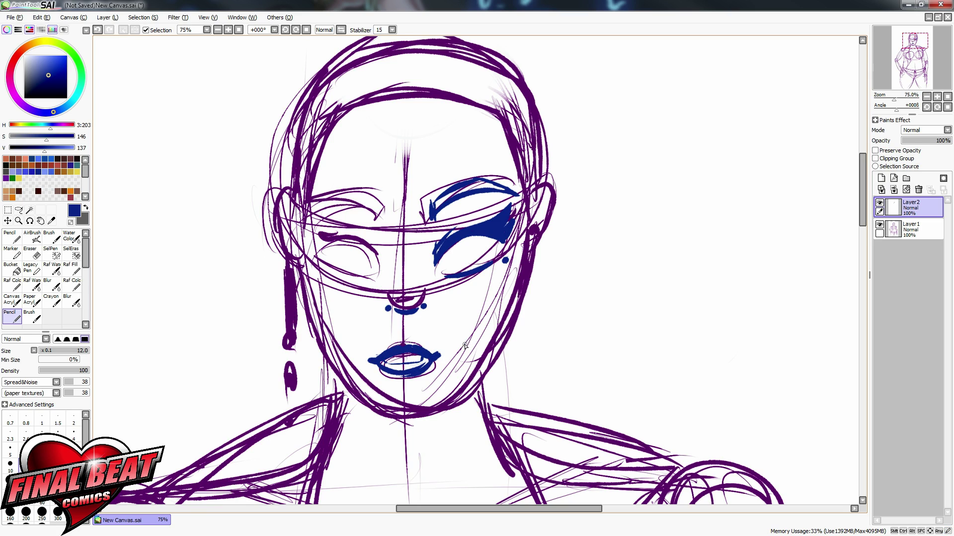
Step: Reduce the pencil size to 6, draw the iris and pupil inside the inked eye, and touch up with the eraser
{"action": "key", "text": "bracketleft"}
{"action": "key", "text": "bracketleft"}
{"action": "key", "text": "bracketleft"}
{"action": "key", "text": "bracketleft"}
{"action": "key", "text": "bracketleft"}
{"action": "left_click_drag", "start_coordinate": [455, 249], "coordinate": [469, 242]}
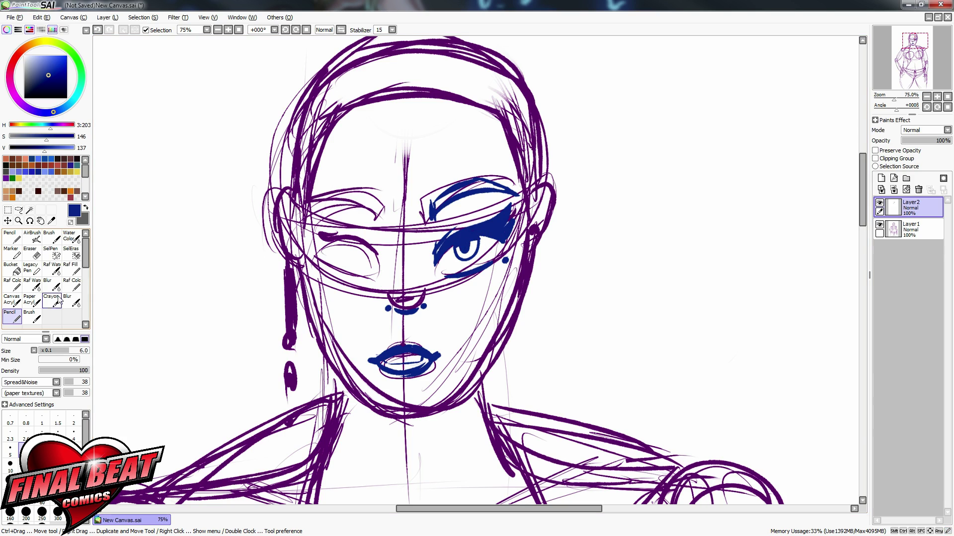
{"action": "key", "text": "e"}
{"action": "key", "text": "ctrl+z"}
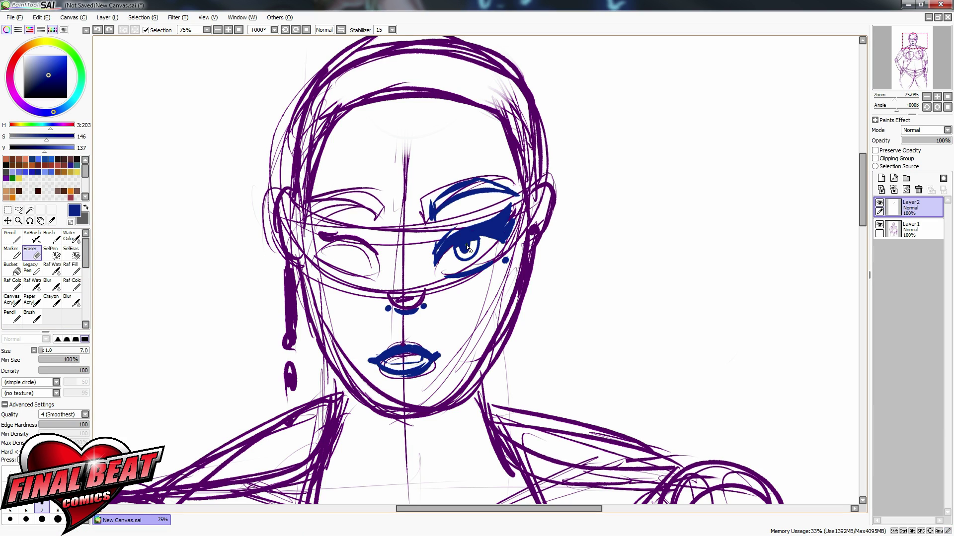
{"action": "left_click", "coordinate": [466, 245]}
Step: Copy the eye and eyebrow to a new layer, flip them horizontally onto the other side of the face, and erase the duplicated beauty mark
{"action": "left_click", "coordinate": [19, 210]}
{"action": "mouse_move", "coordinate": [446, 159]}
{"action": "left_mouse_down"}
{"action": "mouse_move", "coordinate": [452, 294]}
{"action": "mouse_move", "coordinate": [489, 155]}
{"action": "left_mouse_up"}
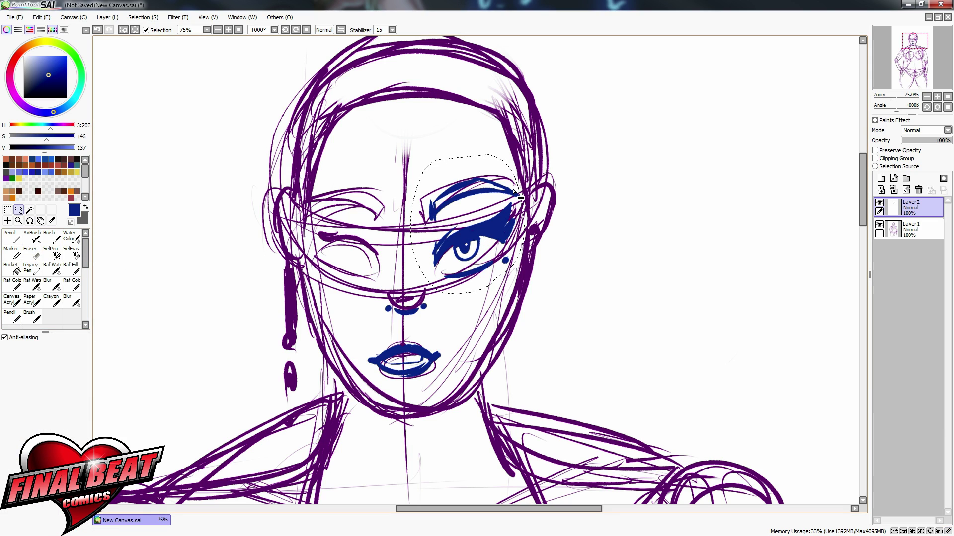
{"action": "right_click", "coordinate": [469, 241]}
{"action": "key", "text": "ctrl+c"}
{"action": "key", "text": "ctrl+v"}
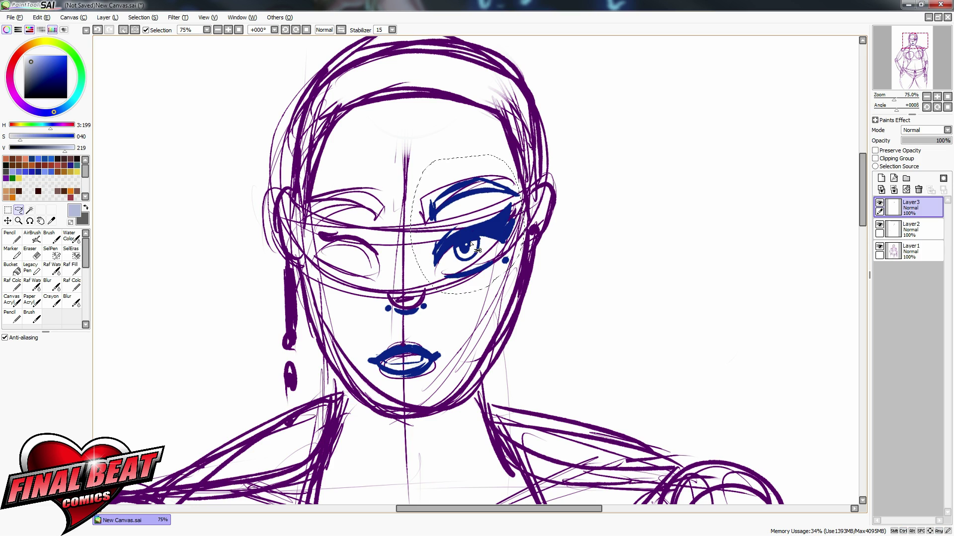
{"action": "left_click", "coordinate": [8, 210]}
{"action": "left_click", "coordinate": [48, 442]}
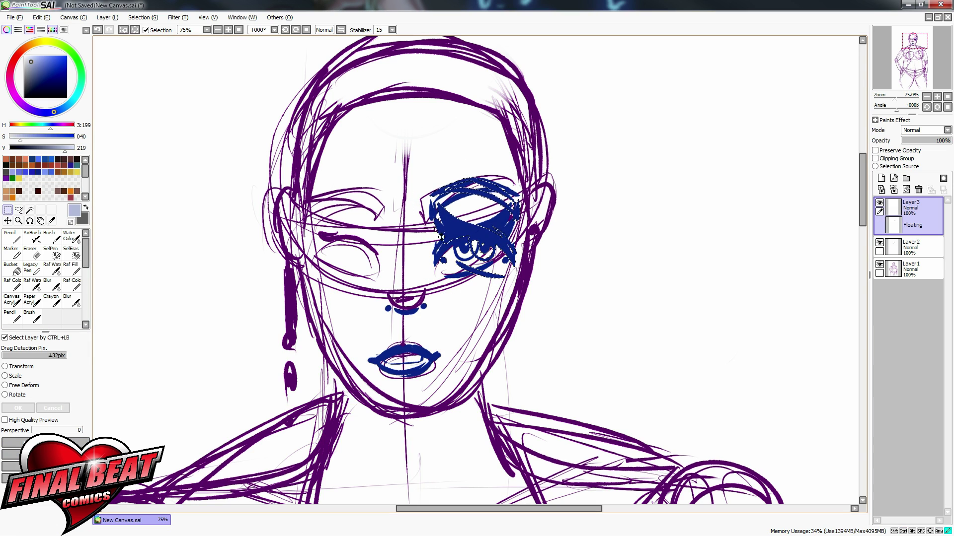
{"action": "left_click_drag", "start_coordinate": [450, 228], "coordinate": [325, 230]}
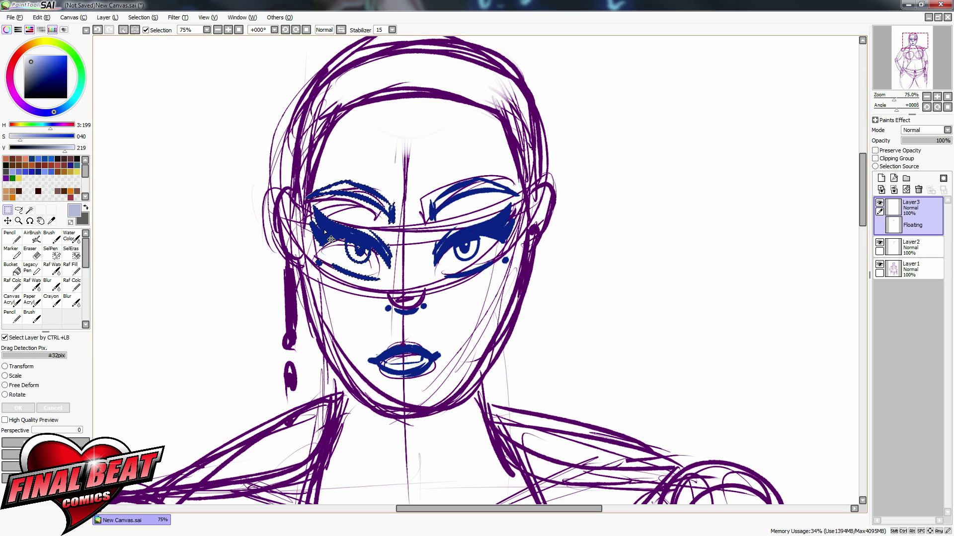
{"action": "key", "text": "Return"}
{"action": "key", "text": "e"}
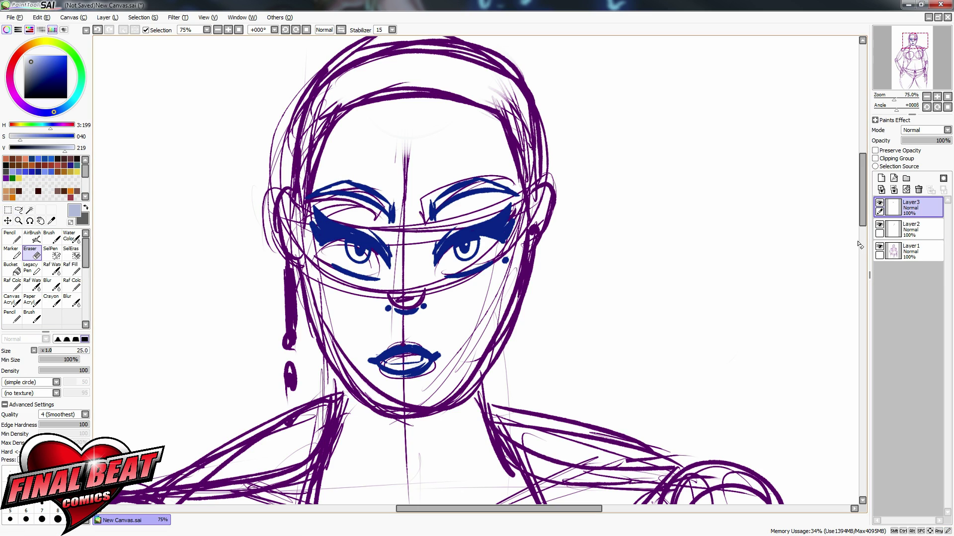
Step: Hide the sketch layer, then select the lips on Layer2 and shift them slightly towards the straight-arm side
{"action": "left_click", "coordinate": [879, 247]}
{"action": "left_click", "coordinate": [910, 229]}
{"action": "key", "text": "l"}
{"action": "left_click_drag", "start_coordinate": [438, 326], "coordinate": [446, 328]}
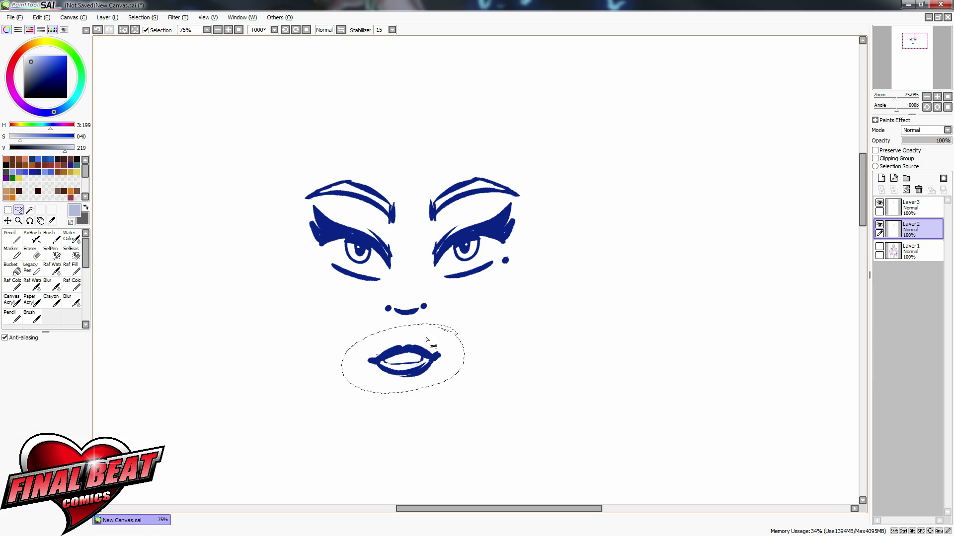
{"action": "key", "text": "v"}
{"action": "mouse_move", "coordinate": [421, 371]}
{"action": "left_mouse_down"}
{"action": "mouse_move", "coordinate": [439, 372]}
{"action": "mouse_move", "coordinate": [425, 372]}
{"action": "left_mouse_up"}
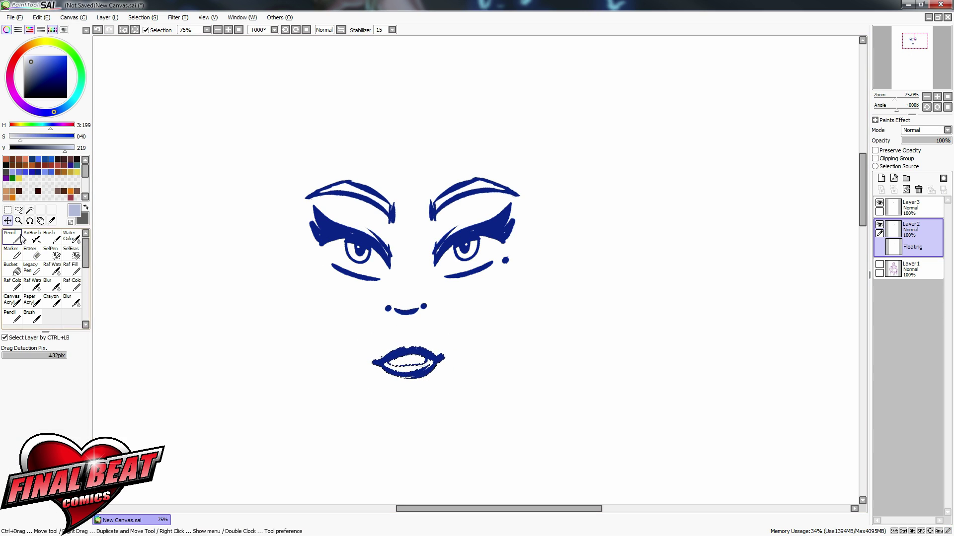
{"action": "key", "text": "l"}
{"action": "left_click", "coordinate": [158, 230]}
Step: Move the mirrored eye and eyebrow on Layer3 outward and slightly up, and show the sketch layer again
{"action": "left_click", "coordinate": [910, 208]}
{"action": "key", "text": "v"}
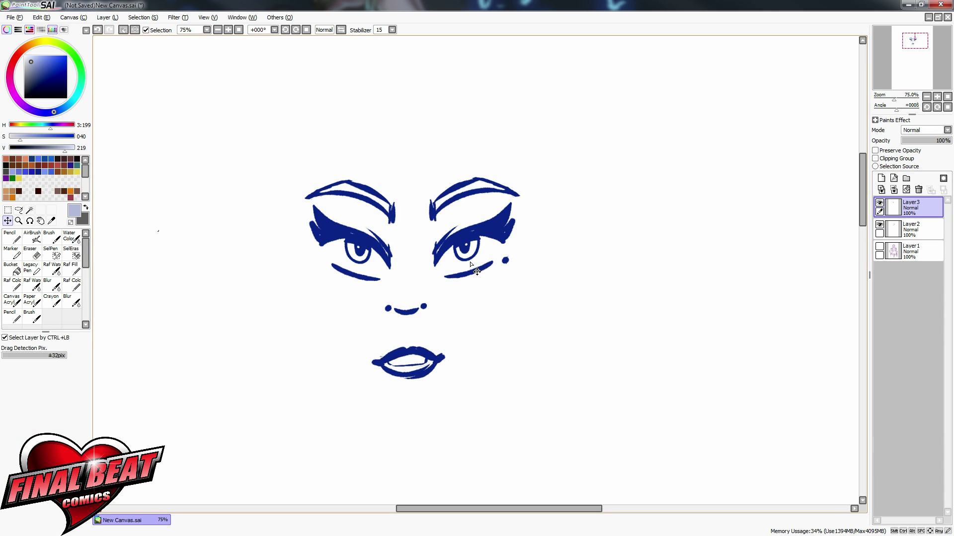
{"action": "left_click", "coordinate": [885, 230]}
{"action": "left_click", "coordinate": [894, 208]}
{"action": "left_click", "coordinate": [323, 258]}
{"action": "key", "text": "l"}
{"action": "mouse_move", "coordinate": [349, 143]}
{"action": "left_mouse_down"}
{"action": "mouse_move", "coordinate": [334, 308]}
{"action": "mouse_move", "coordinate": [391, 151]}
{"action": "left_mouse_up"}
{"action": "left_click_drag", "start_coordinate": [361, 250], "coordinate": [342, 247]}
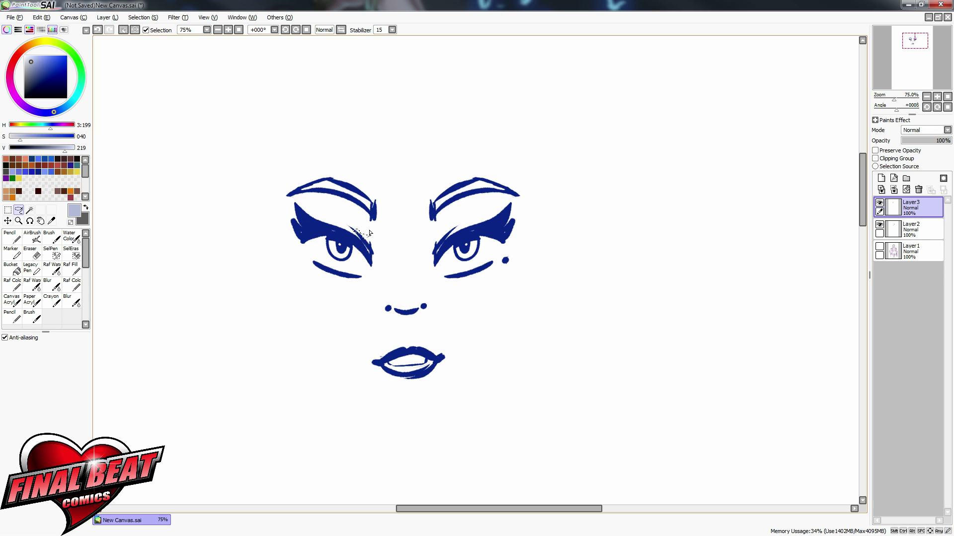
{"action": "left_click_drag", "start_coordinate": [348, 243], "coordinate": [346, 243]}
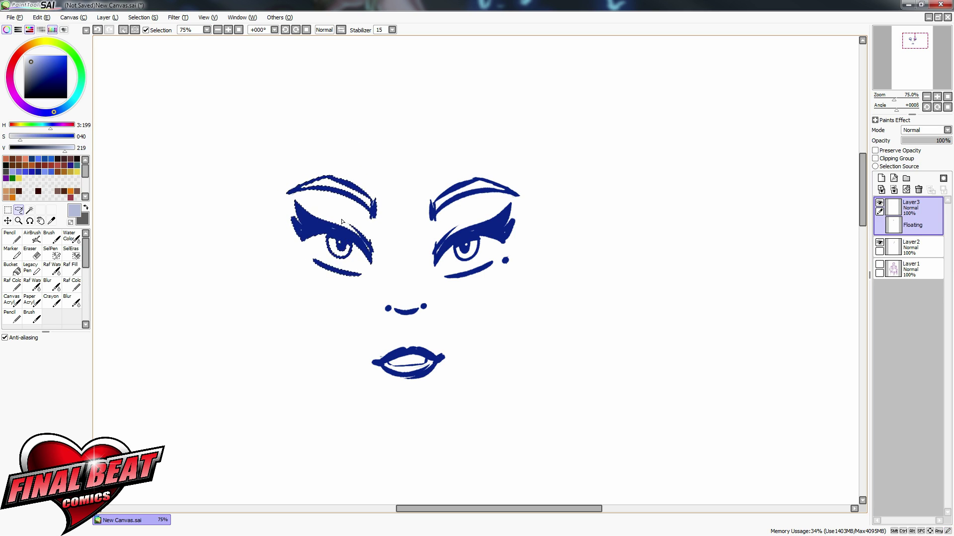
{"action": "key", "text": "Return"}
{"action": "left_click", "coordinate": [879, 247]}
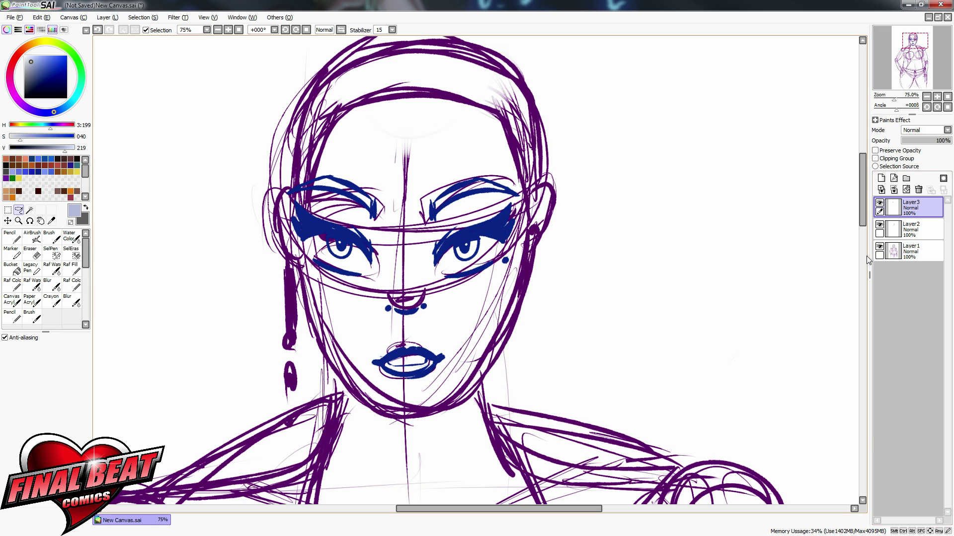
{"action": "left_click", "coordinate": [914, 251]}
{"action": "left_click", "coordinate": [8, 210]}
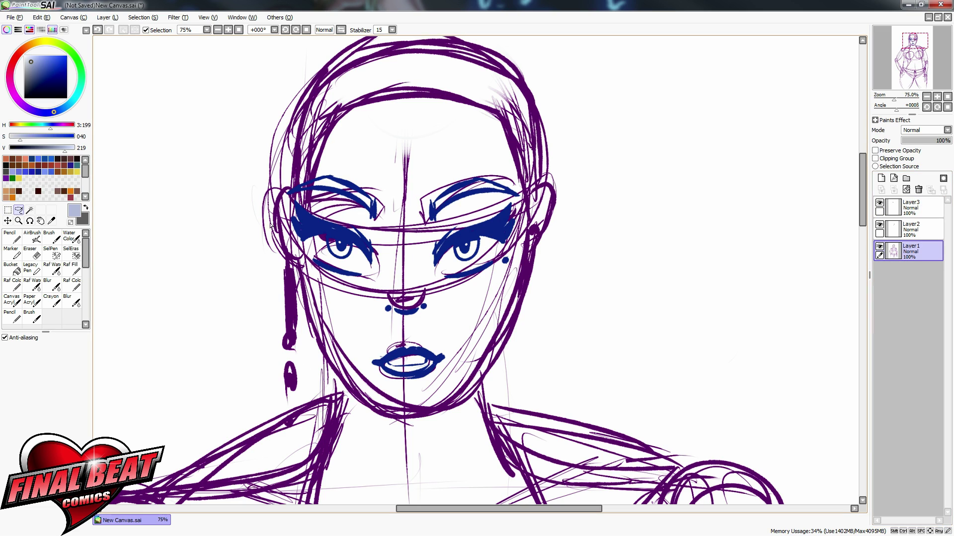
{"action": "mouse_move", "coordinate": [270, 225]}
{"action": "left_mouse_down"}
{"action": "mouse_move", "coordinate": [347, 398]}
{"action": "mouse_move", "coordinate": [561, 45]}
{"action": "mouse_move", "coordinate": [423, 37]}
{"action": "left_mouse_up"}
{"action": "scroll", "coordinate": [397, 437], "scroll_direction": "down", "scroll_amount": 2}
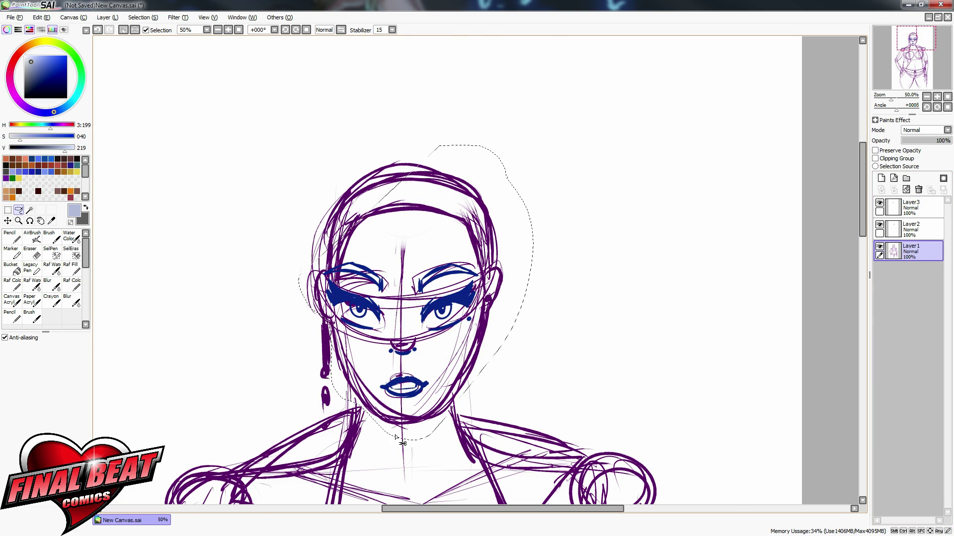
{"action": "mouse_move", "coordinate": [395, 437]}
{"action": "left_mouse_down"}
{"action": "mouse_move", "coordinate": [349, 159]}
{"action": "mouse_move", "coordinate": [403, 432]}
{"action": "left_mouse_up"}
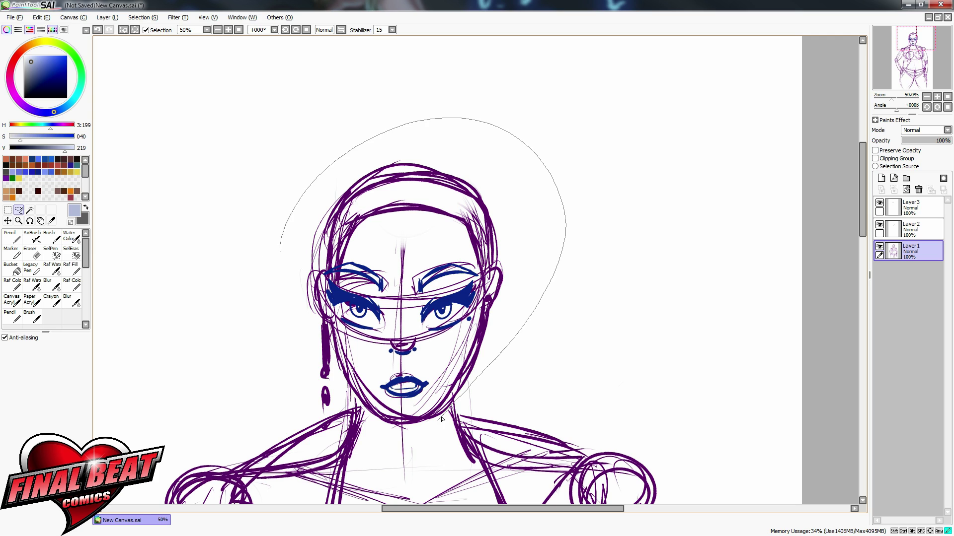
{"action": "left_click", "coordinate": [9, 209]}
{"action": "key", "text": "ctrl+t"}
{"action": "left_click_drag", "start_coordinate": [504, 296], "coordinate": [518, 297]}
{"action": "left_click_drag", "start_coordinate": [498, 341], "coordinate": [477, 339]}
{"action": "left_click_drag", "start_coordinate": [498, 294], "coordinate": [514, 293]}
{"action": "left_click_drag", "start_coordinate": [480, 344], "coordinate": [486, 343]}
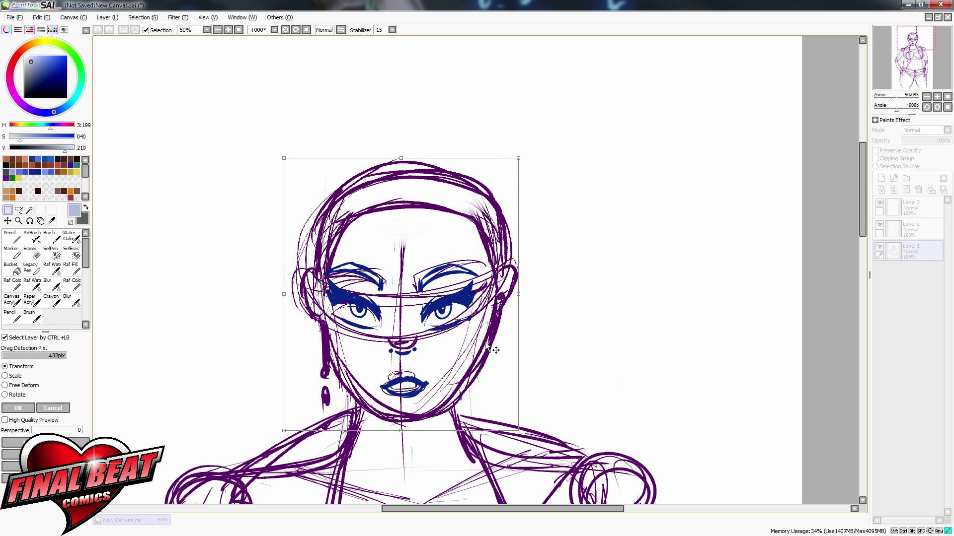
{"action": "left_click", "coordinate": [54, 409]}
{"action": "key", "text": "ctrl+d"}
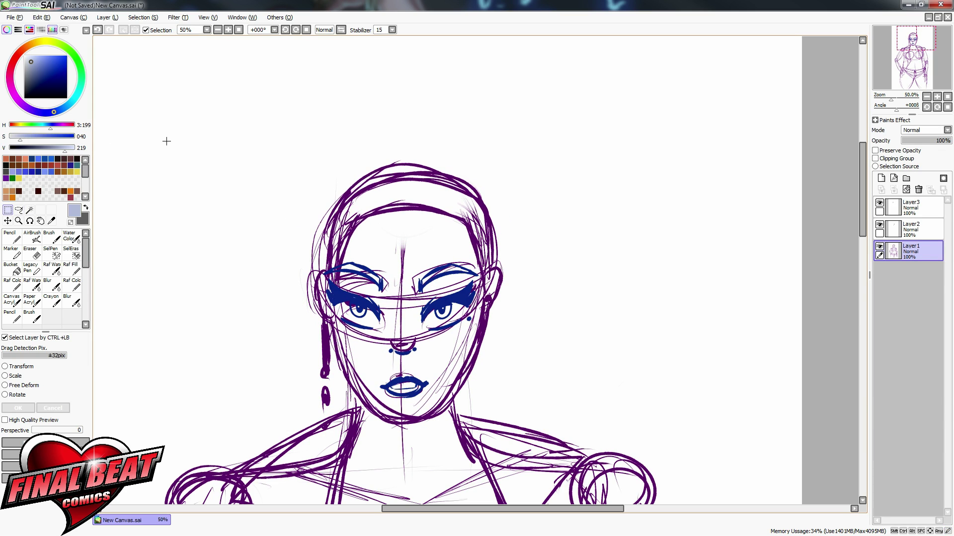
Step: Merge the mirrored eye layer down into Layer2 and add a new empty layer above it
{"action": "scroll", "coordinate": [341, 85], "scroll_direction": "down", "scroll_amount": 3}
{"action": "scroll", "coordinate": [419, 168], "scroll_direction": "up", "scroll_amount": 2}
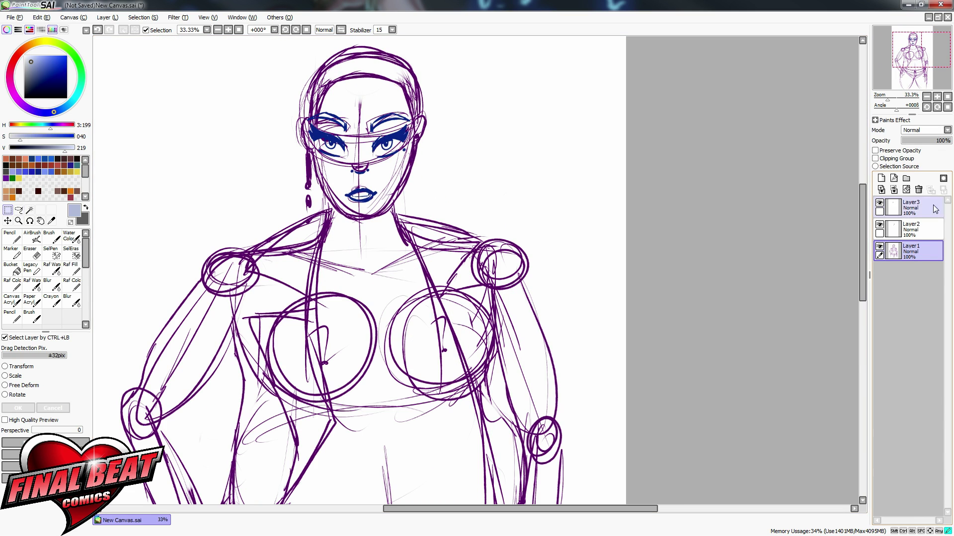
{"action": "left_click", "coordinate": [932, 209]}
{"action": "key", "text": "ctrl+e"}
{"action": "left_click", "coordinate": [881, 178]}
Step: Set the pencil size to 10 with dark blue and draw the top's deep neckline from the neck down between the breasts
{"action": "key", "text": "n"}
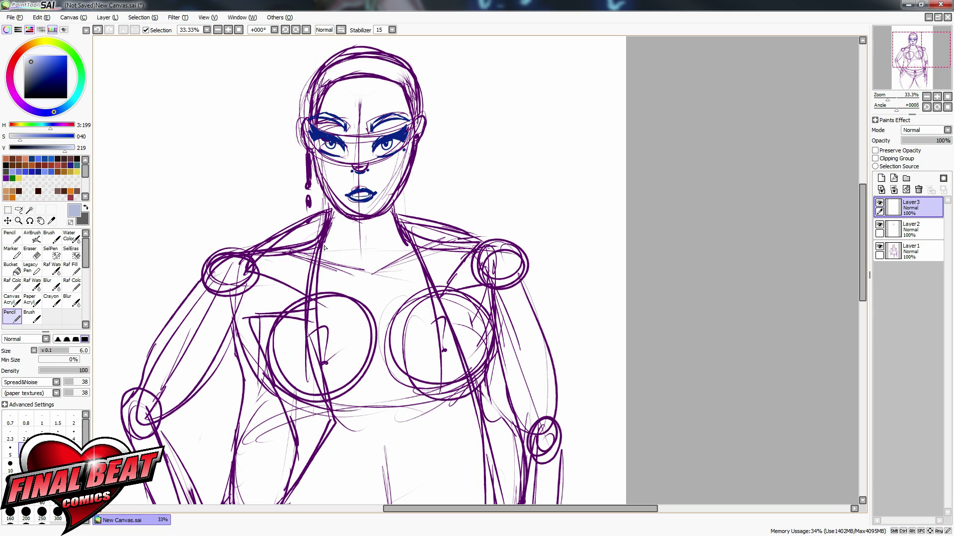
{"action": "key", "text": "bracketright"}
{"action": "key", "text": "bracketright"}
{"action": "key", "text": "bracketright"}
{"action": "key", "text": "bracketright"}
{"action": "mouse_move", "coordinate": [324, 247]}
{"action": "left_mouse_down"}
{"action": "mouse_move", "coordinate": [340, 293]}
{"action": "mouse_move", "coordinate": [377, 333]}
{"action": "left_mouse_up"}
{"action": "left_click", "coordinate": [39, 172]}
{"action": "mouse_move", "coordinate": [405, 236]}
{"action": "left_mouse_down"}
{"action": "mouse_move", "coordinate": [373, 334]}
{"action": "mouse_move", "coordinate": [417, 284]}
{"action": "left_mouse_up"}
{"action": "left_click_drag", "start_coordinate": [323, 301], "coordinate": [374, 331]}
{"action": "left_click_drag", "start_coordinate": [377, 331], "coordinate": [440, 283]}
Step: Draw the top's shoulder lines and the armhole edges curving down both sides of the chest
{"action": "mouse_move", "coordinate": [322, 237]}
{"action": "left_mouse_down"}
{"action": "mouse_move", "coordinate": [299, 242]}
{"action": "mouse_move", "coordinate": [301, 285]}
{"action": "left_mouse_up"}
{"action": "mouse_move", "coordinate": [311, 238]}
{"action": "left_mouse_down"}
{"action": "mouse_move", "coordinate": [321, 232]}
{"action": "mouse_move", "coordinate": [268, 248]}
{"action": "left_mouse_up"}
{"action": "mouse_move", "coordinate": [262, 252]}
{"action": "left_mouse_down"}
{"action": "mouse_move", "coordinate": [232, 326]}
{"action": "mouse_move", "coordinate": [237, 384]}
{"action": "left_mouse_up"}
{"action": "mouse_move", "coordinate": [406, 228]}
{"action": "left_mouse_down"}
{"action": "mouse_move", "coordinate": [466, 246]}
{"action": "mouse_move", "coordinate": [496, 311]}
{"action": "left_mouse_up"}
{"action": "left_click_drag", "start_coordinate": [494, 346], "coordinate": [481, 409]}
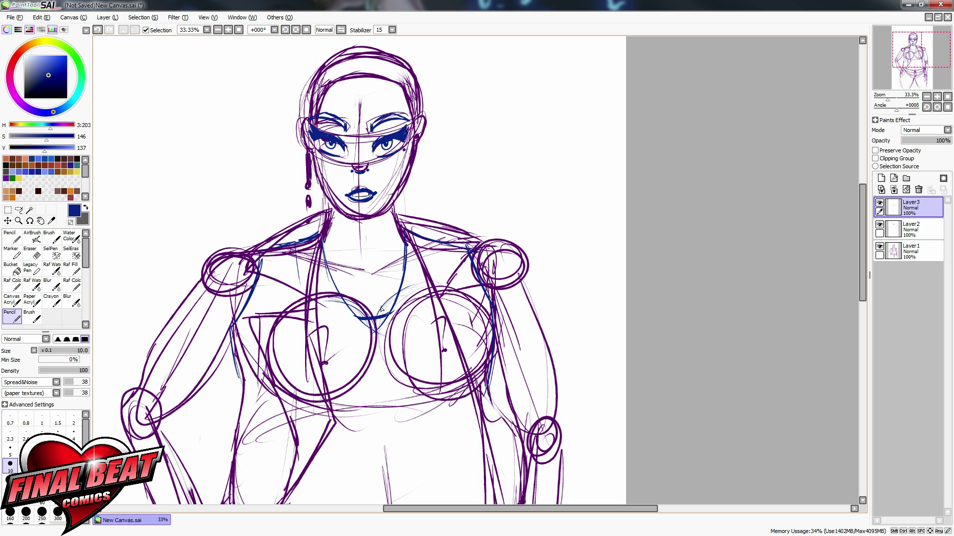
Step: Lower the opacity of the purple sketch layer to 48%
{"action": "scroll", "coordinate": [434, 278], "scroll_direction": "down", "scroll_amount": 2}
{"action": "scroll", "coordinate": [433, 258], "scroll_direction": "up", "scroll_amount": 1}
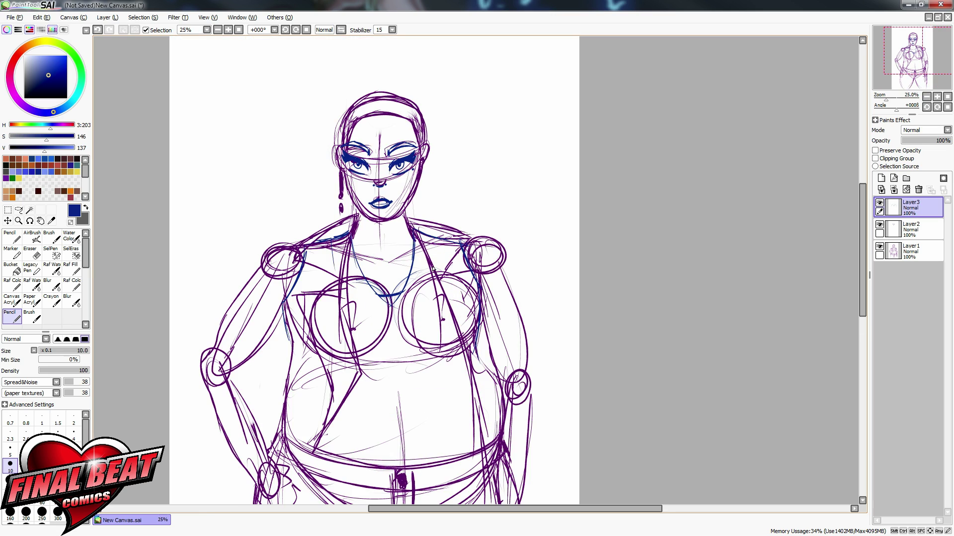
{"action": "left_click", "coordinate": [893, 248]}
{"action": "left_click", "coordinate": [925, 140]}
Step: On Layer3, draw both side contours of the torso from the armpits down around the belly to the waist
{"action": "left_click", "coordinate": [910, 206]}
{"action": "left_click_drag", "start_coordinate": [465, 251], "coordinate": [486, 375]}
{"action": "mouse_move", "coordinate": [287, 318]}
{"action": "left_mouse_down"}
{"action": "mouse_move", "coordinate": [276, 420]}
{"action": "mouse_move", "coordinate": [305, 472]}
{"action": "left_mouse_up"}
{"action": "mouse_move", "coordinate": [483, 352]}
{"action": "left_mouse_down"}
{"action": "mouse_move", "coordinate": [501, 411]}
{"action": "mouse_move", "coordinate": [504, 435]}
{"action": "left_mouse_up"}
{"action": "left_click_drag", "start_coordinate": [502, 436], "coordinate": [480, 481]}
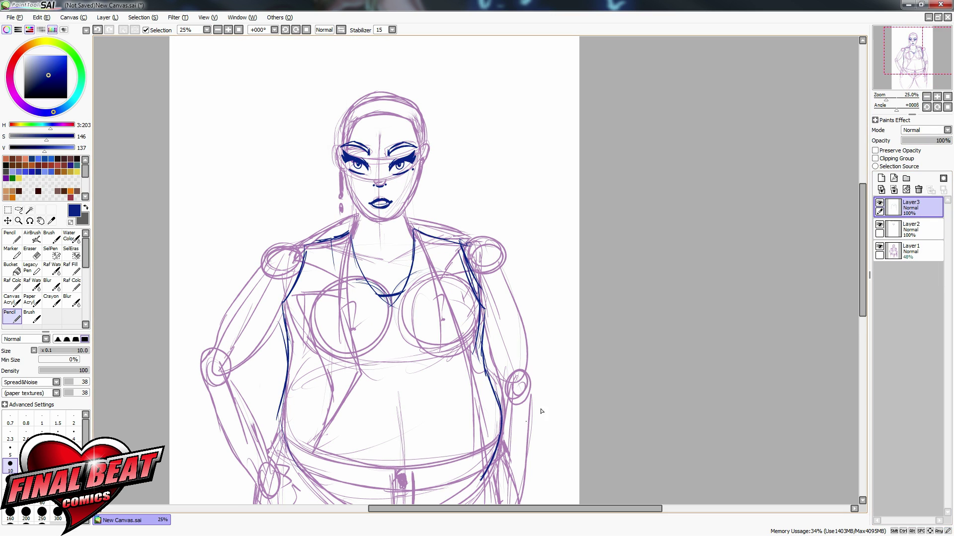
{"action": "left_click_drag", "start_coordinate": [277, 419], "coordinate": [294, 446]}
{"action": "left_click_drag", "start_coordinate": [503, 413], "coordinate": [497, 444]}
Step: On Layer2, draw the jawline and chin from both sides of the face and thicken the curve
{"action": "left_click", "coordinate": [910, 230]}
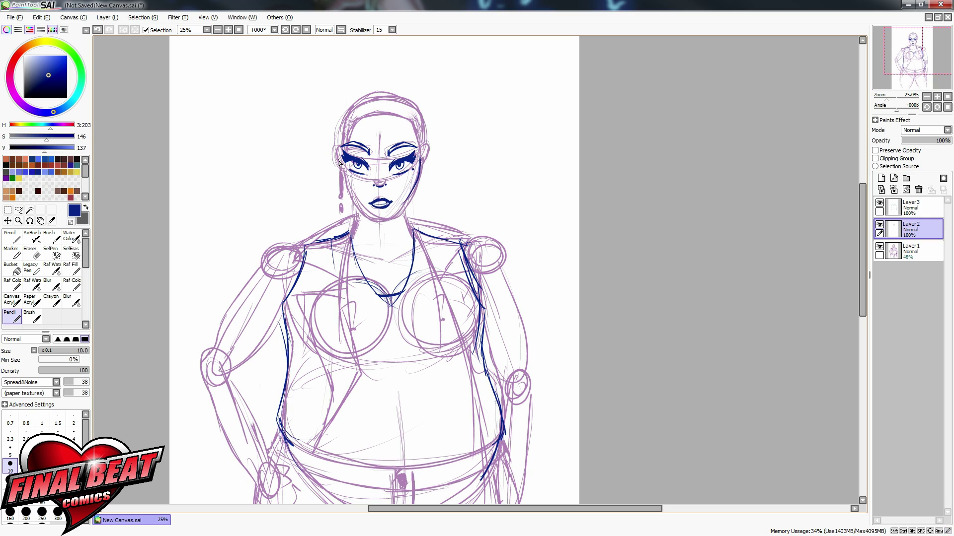
{"action": "mouse_move", "coordinate": [342, 170]}
{"action": "left_mouse_down"}
{"action": "mouse_move", "coordinate": [349, 148]}
{"action": "mouse_move", "coordinate": [358, 211]}
{"action": "mouse_move", "coordinate": [420, 172]}
{"action": "mouse_move", "coordinate": [387, 220]}
{"action": "left_mouse_up"}
{"action": "left_click_drag", "start_coordinate": [417, 183], "coordinate": [383, 221]}
{"action": "mouse_move", "coordinate": [347, 193]}
{"action": "left_mouse_down"}
{"action": "mouse_move", "coordinate": [372, 219]}
{"action": "mouse_move", "coordinate": [388, 220]}
{"action": "left_mouse_up"}
{"action": "mouse_move", "coordinate": [359, 210]}
{"action": "left_mouse_down"}
{"action": "mouse_move", "coordinate": [387, 229]}
{"action": "mouse_move", "coordinate": [418, 184]}
{"action": "left_mouse_up"}
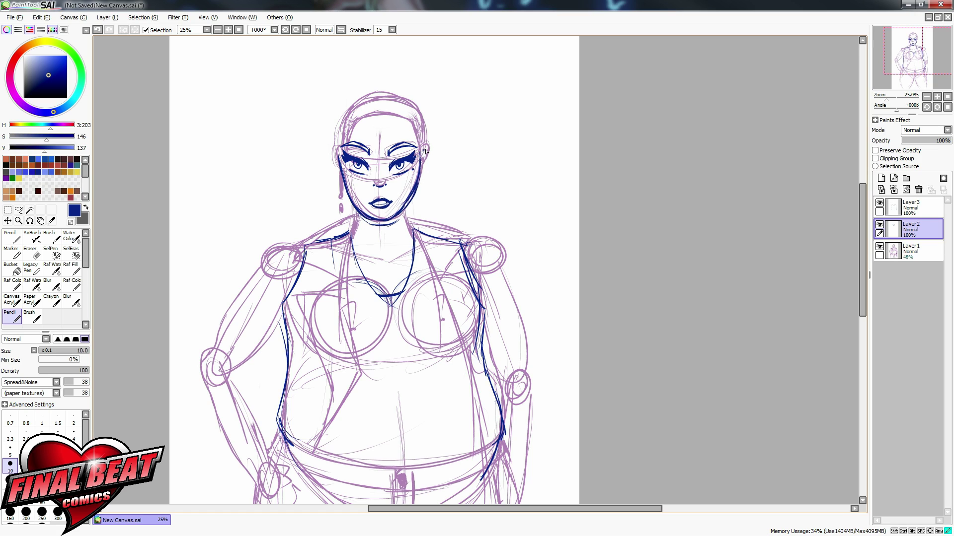
Step: Draw both ears, the rounded outline of the head, the curved hairline and the sides of the neck
{"action": "left_click_drag", "start_coordinate": [425, 149], "coordinate": [425, 169]}
{"action": "left_click_drag", "start_coordinate": [335, 172], "coordinate": [346, 180]}
{"action": "mouse_move", "coordinate": [426, 158]}
{"action": "left_mouse_down"}
{"action": "mouse_move", "coordinate": [423, 128]}
{"action": "mouse_move", "coordinate": [353, 113]}
{"action": "mouse_move", "coordinate": [375, 120]}
{"action": "mouse_move", "coordinate": [340, 140]}
{"action": "left_mouse_up"}
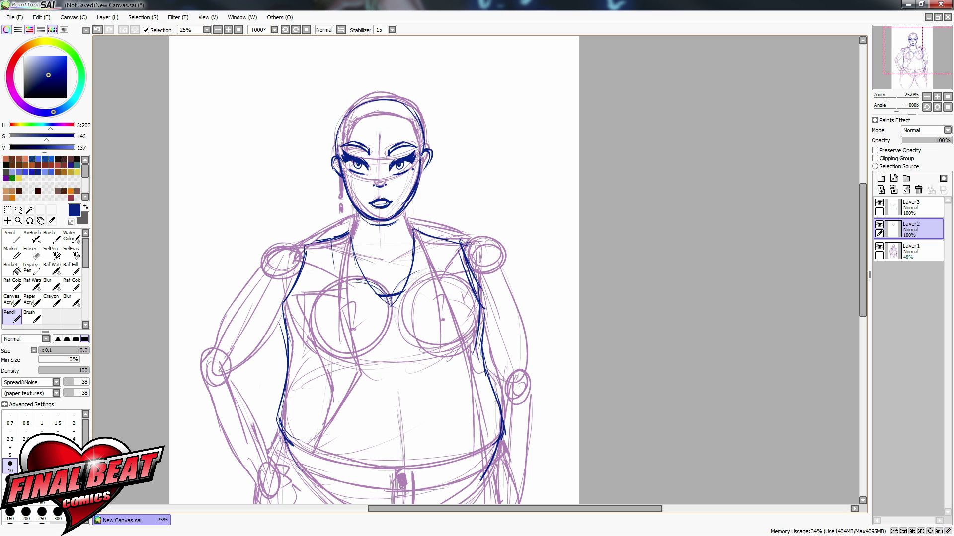
{"action": "left_click_drag", "start_coordinate": [412, 123], "coordinate": [362, 122]}
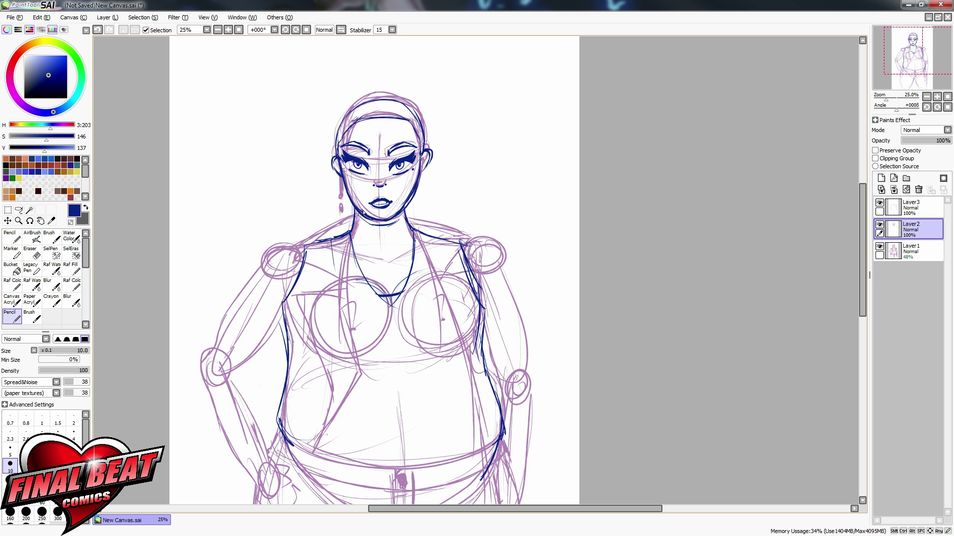
Step: Trim the outer edge of the ear on the straight-arm side with the eraser, and return to the pencil
{"action": "key", "text": "e"}
{"action": "left_click_drag", "start_coordinate": [359, 210], "coordinate": [354, 202]}
{"action": "key", "text": "ctrl+z"}
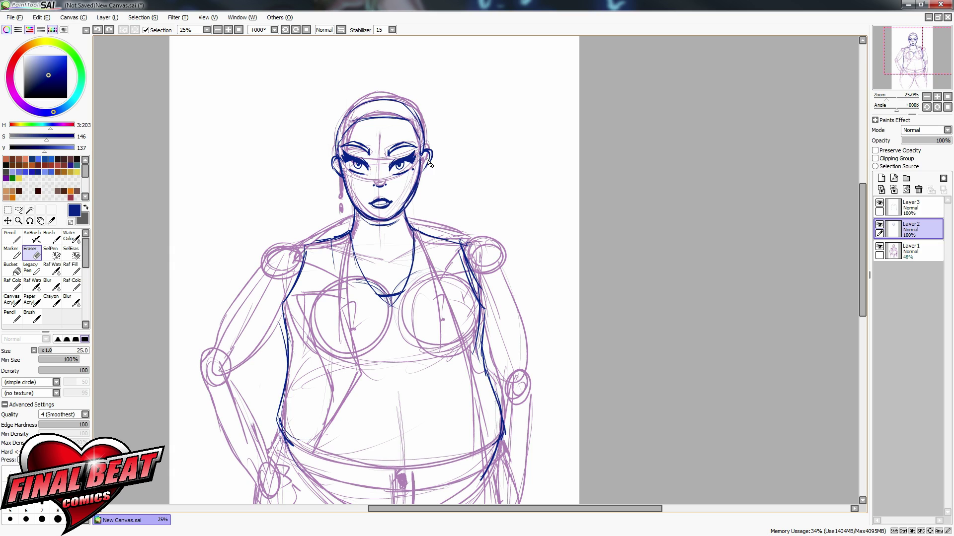
{"action": "mouse_move", "coordinate": [433, 155]}
{"action": "left_mouse_down"}
{"action": "mouse_move", "coordinate": [424, 172]}
{"action": "mouse_move", "coordinate": [432, 150]}
{"action": "left_mouse_up"}
{"action": "key", "text": "ctrl+z"}
{"action": "key", "text": "n"}
{"action": "key", "text": "e"}
{"action": "key", "text": "n"}
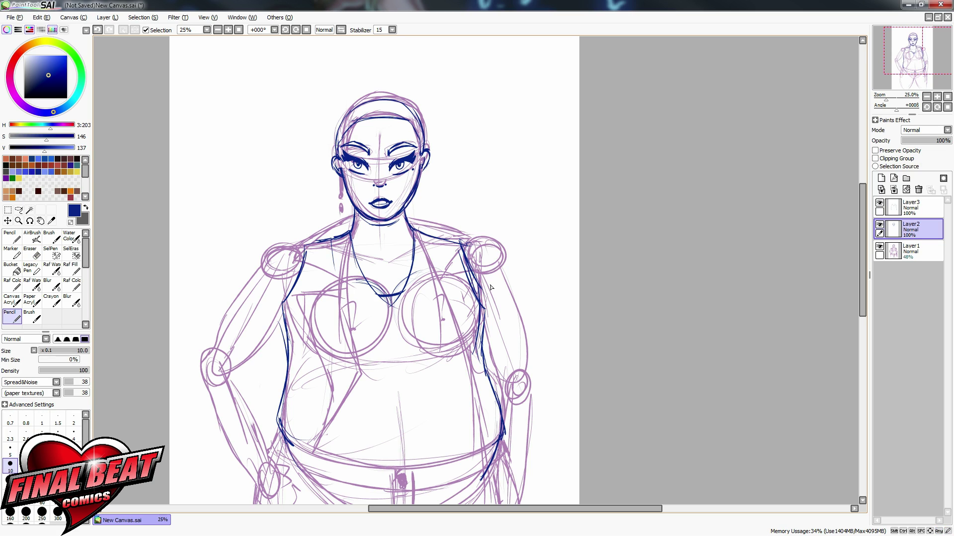
Step: Mask the head outline, ears and jaw with the selection pen, and trim the mask near the chin with the selection eraser
{"action": "left_click", "coordinate": [51, 253]}
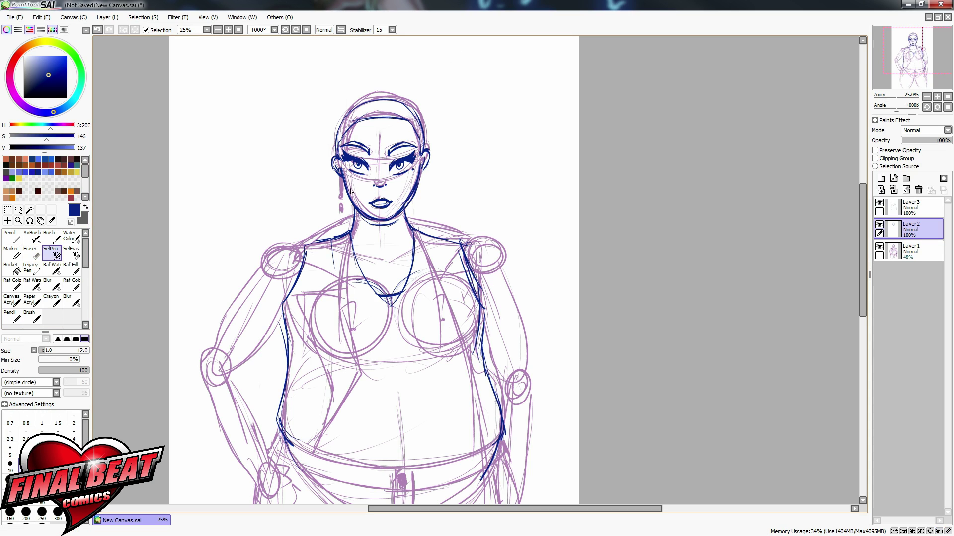
{"action": "mouse_move", "coordinate": [335, 162]}
{"action": "left_mouse_down"}
{"action": "mouse_move", "coordinate": [369, 221]}
{"action": "mouse_move", "coordinate": [418, 182]}
{"action": "mouse_move", "coordinate": [427, 148]}
{"action": "mouse_move", "coordinate": [358, 104]}
{"action": "mouse_move", "coordinate": [335, 149]}
{"action": "mouse_move", "coordinate": [342, 132]}
{"action": "mouse_move", "coordinate": [425, 141]}
{"action": "left_mouse_up"}
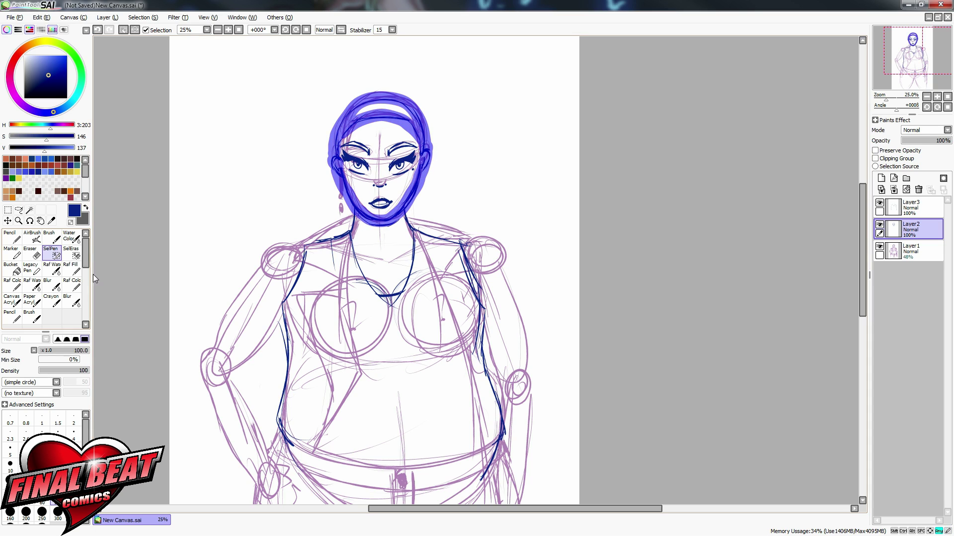
{"action": "left_click", "coordinate": [72, 253]}
{"action": "mouse_move", "coordinate": [372, 226]}
{"action": "left_mouse_down"}
{"action": "mouse_move", "coordinate": [350, 209]}
{"action": "mouse_move", "coordinate": [412, 213]}
{"action": "left_mouse_up"}
Step: Enlarge the selected head outline and ears with Transform and reposition them around the facial features
{"action": "key", "text": "ctrl+t"}
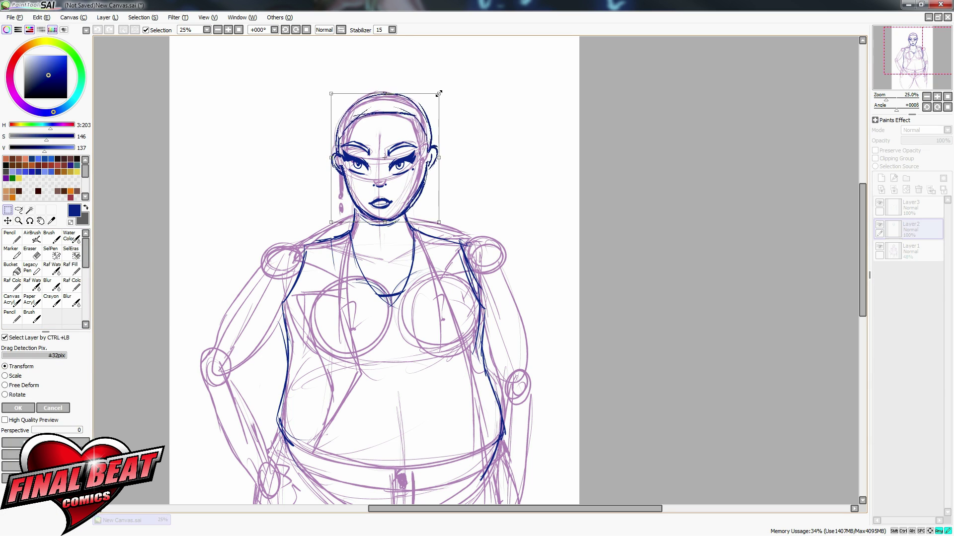
{"action": "left_click_drag", "start_coordinate": [436, 94], "coordinate": [445, 84]}
{"action": "left_click_drag", "start_coordinate": [434, 172], "coordinate": [430, 171]}
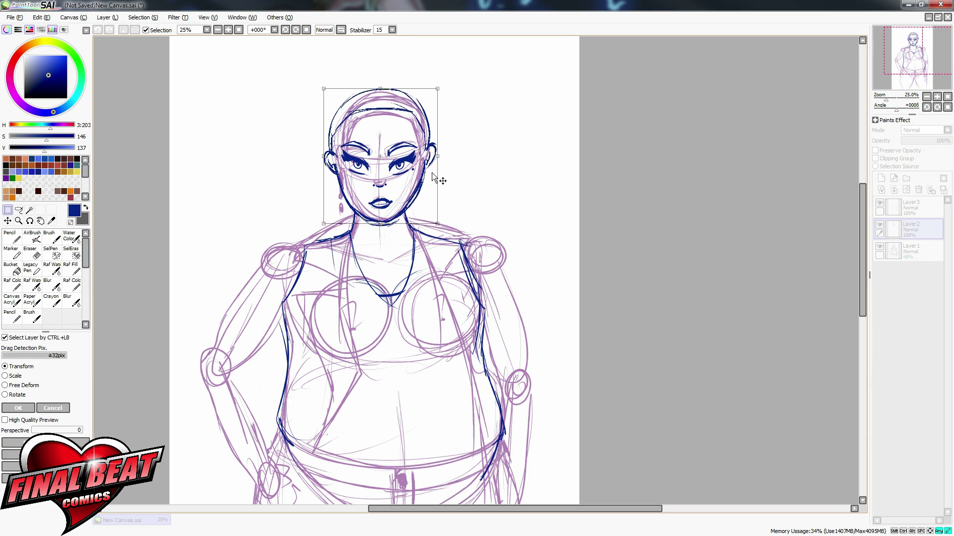
{"action": "left_click", "coordinate": [19, 409]}
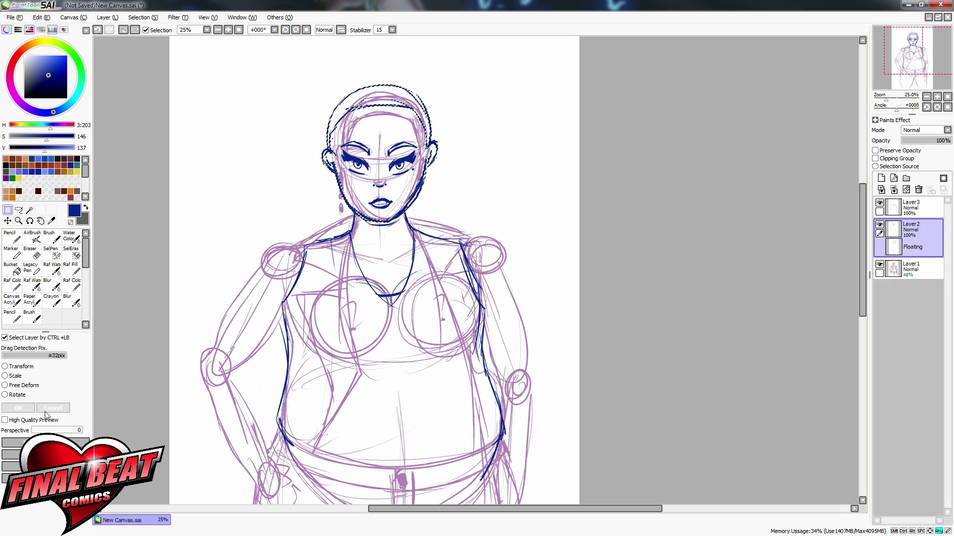
{"action": "key", "text": "ctrl+t"}
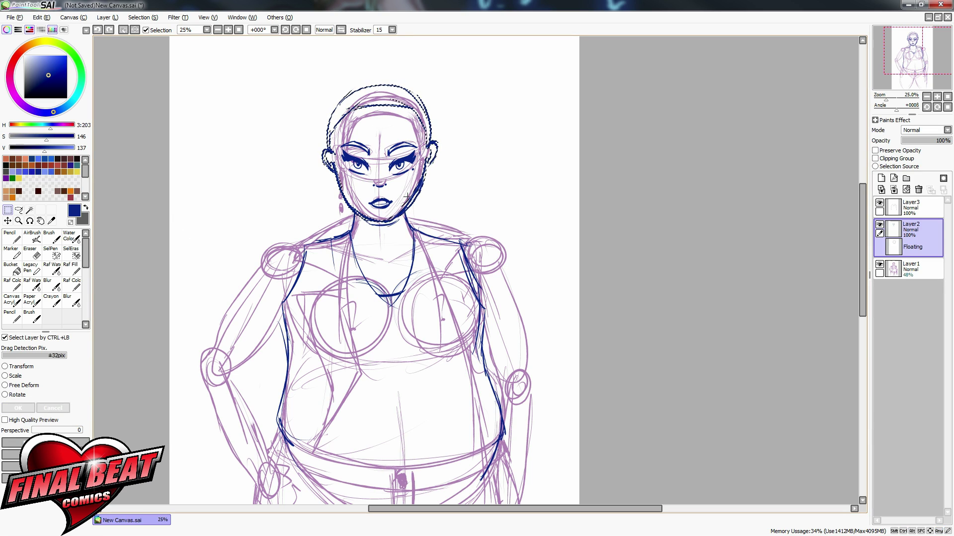
{"action": "left_click_drag", "start_coordinate": [439, 75], "coordinate": [448, 75]}
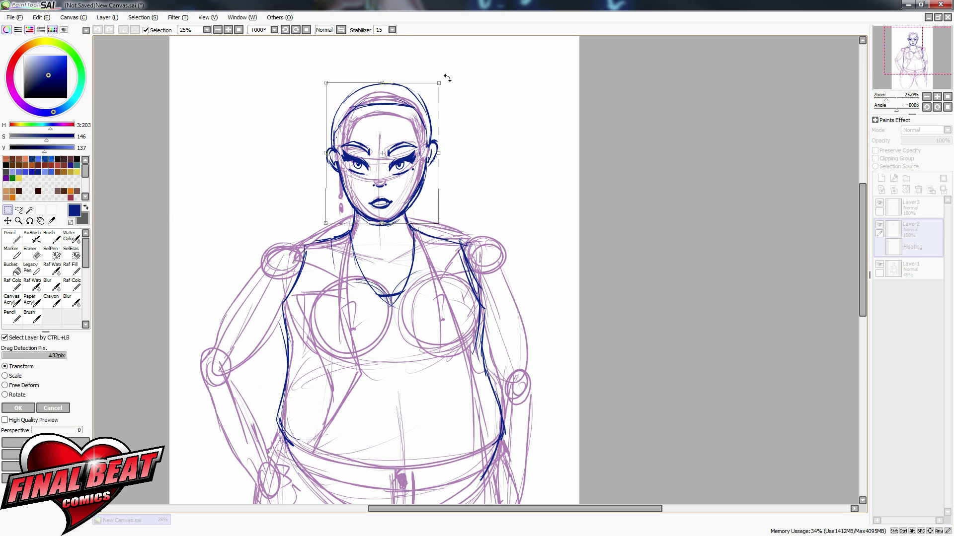
{"action": "left_click", "coordinate": [25, 408]}
Step: Cut the selected head outline and paste it onto its own layer above Layer2
{"action": "key", "text": "ctrl+x"}
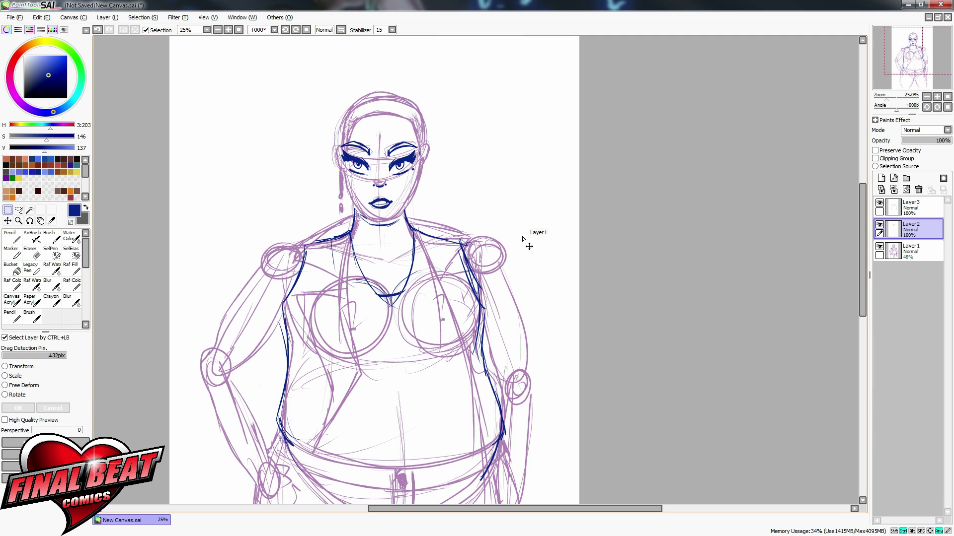
{"action": "key", "text": "ctrl+v"}
{"action": "key", "text": "ctrl+t"}
{"action": "left_click", "coordinate": [54, 409]}
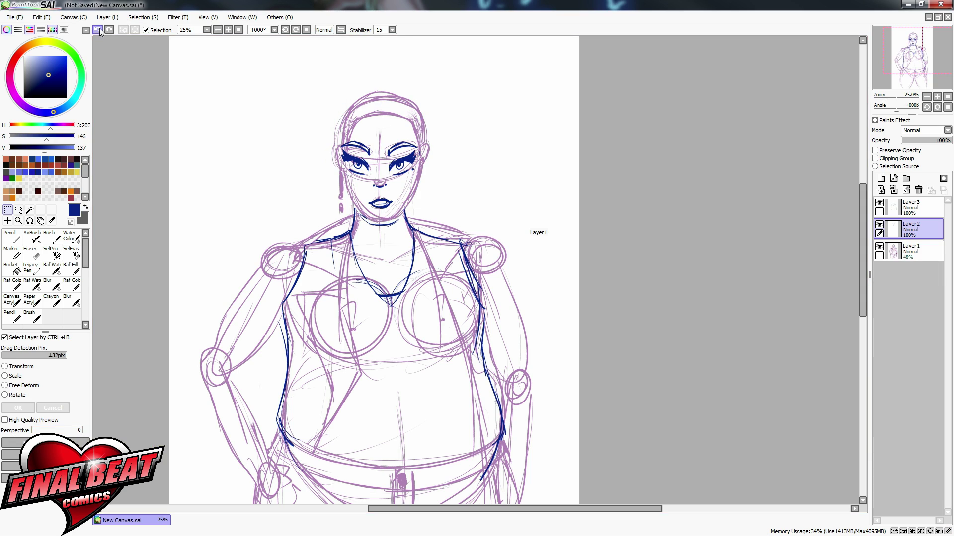
Step: Narrow and slightly rotate the pasted head outline on Layer4 with Transform to fit it around the face
{"action": "key", "text": "ctrl+t"}
{"action": "left_click_drag", "start_coordinate": [438, 154], "coordinate": [437, 154]}
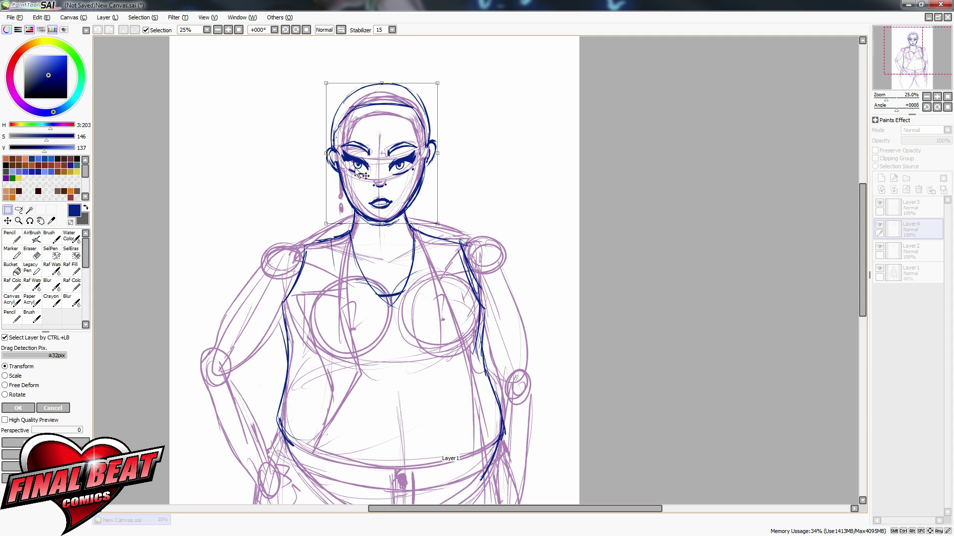
{"action": "left_click_drag", "start_coordinate": [326, 153], "coordinate": [323, 152]}
{"action": "left_click_drag", "start_coordinate": [443, 100], "coordinate": [443, 102]}
{"action": "left_click_drag", "start_coordinate": [439, 194], "coordinate": [438, 196]}
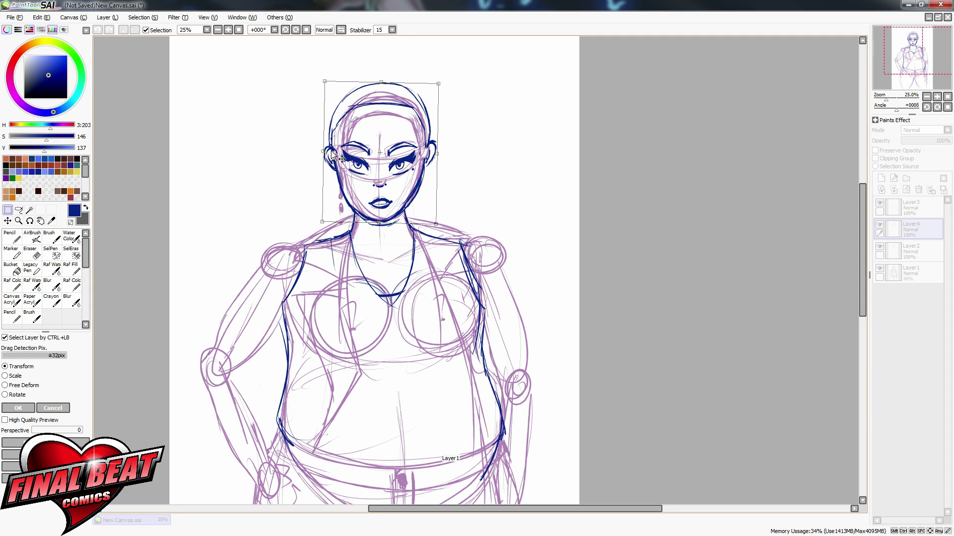
{"action": "left_click_drag", "start_coordinate": [323, 152], "coordinate": [326, 152]}
{"action": "left_click_drag", "start_coordinate": [437, 153], "coordinate": [433, 153]}
{"action": "key", "text": "Return"}
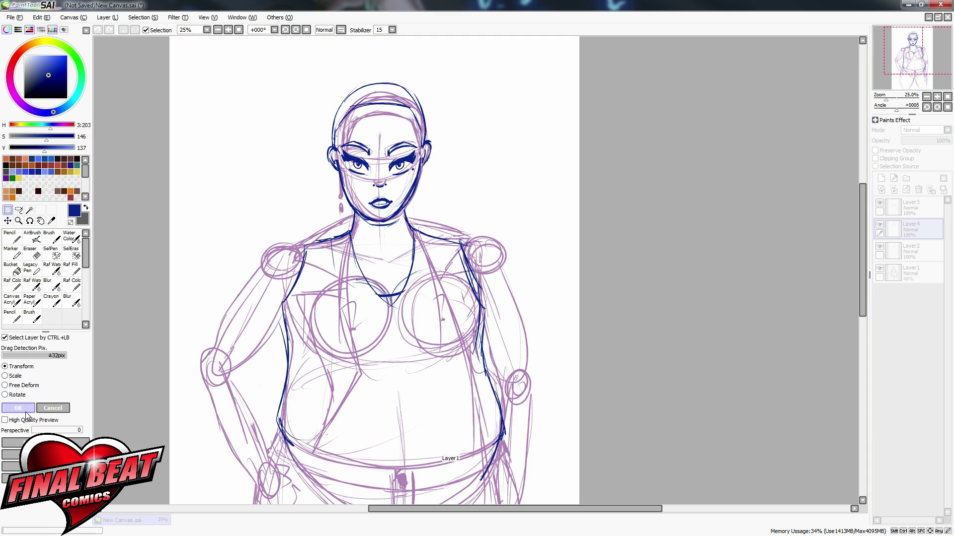
Step: Try to draw the bent arm's shoulder line on Layer3 with the pencil
{"action": "left_click", "coordinate": [912, 208]}
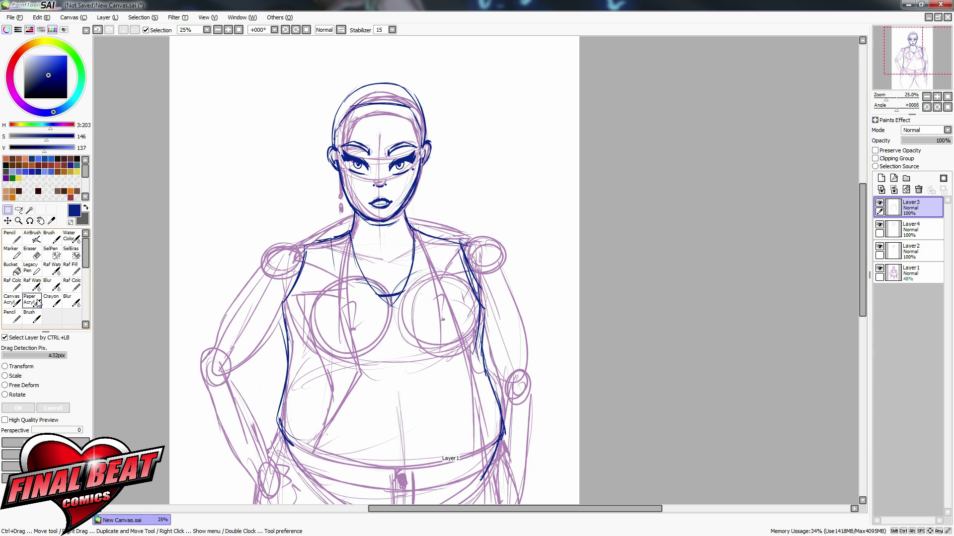
{"action": "left_click", "coordinate": [11, 318]}
{"action": "left_click_drag", "start_coordinate": [356, 217], "coordinate": [276, 253]}
{"action": "key", "text": "ctrl+z"}
{"action": "key", "text": "ctrl+z"}
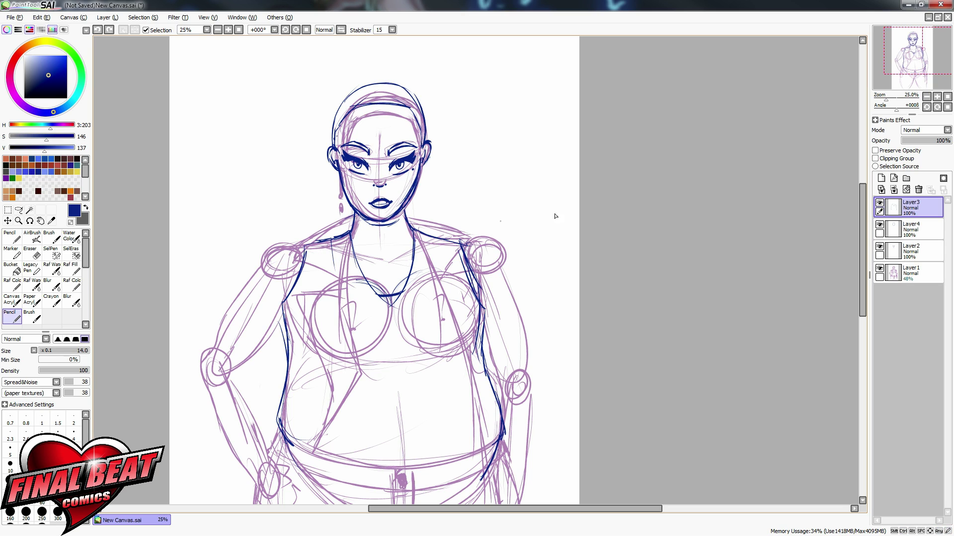
Step: On a new layer above Layer3, draw the bent arm's jacket shoulder line and rough in sleeve folds and cuffs on both arms
{"action": "left_click", "coordinate": [879, 203]}
{"action": "left_click", "coordinate": [879, 203]}
{"action": "left_click", "coordinate": [881, 179]}
{"action": "left_click_drag", "start_coordinate": [354, 217], "coordinate": [268, 258]}
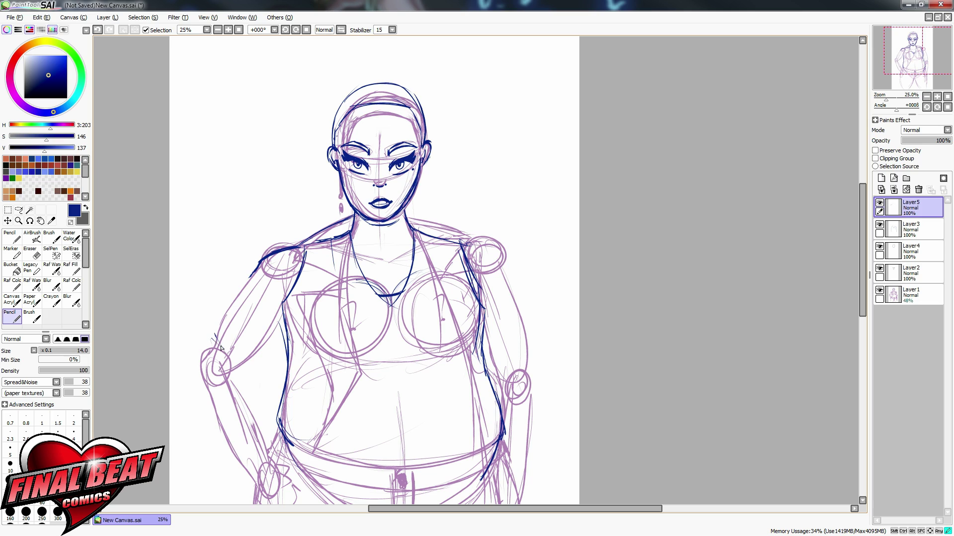
{"action": "left_click_drag", "start_coordinate": [217, 328], "coordinate": [235, 359]}
{"action": "left_click_drag", "start_coordinate": [221, 314], "coordinate": [229, 332]}
{"action": "left_click_drag", "start_coordinate": [215, 414], "coordinate": [245, 403]}
{"action": "left_click_drag", "start_coordinate": [524, 347], "coordinate": [509, 370]}
{"action": "mouse_move", "coordinate": [505, 435]}
{"action": "left_mouse_down"}
{"action": "mouse_move", "coordinate": [527, 446]}
{"action": "mouse_move", "coordinate": [527, 354]}
{"action": "left_mouse_up"}
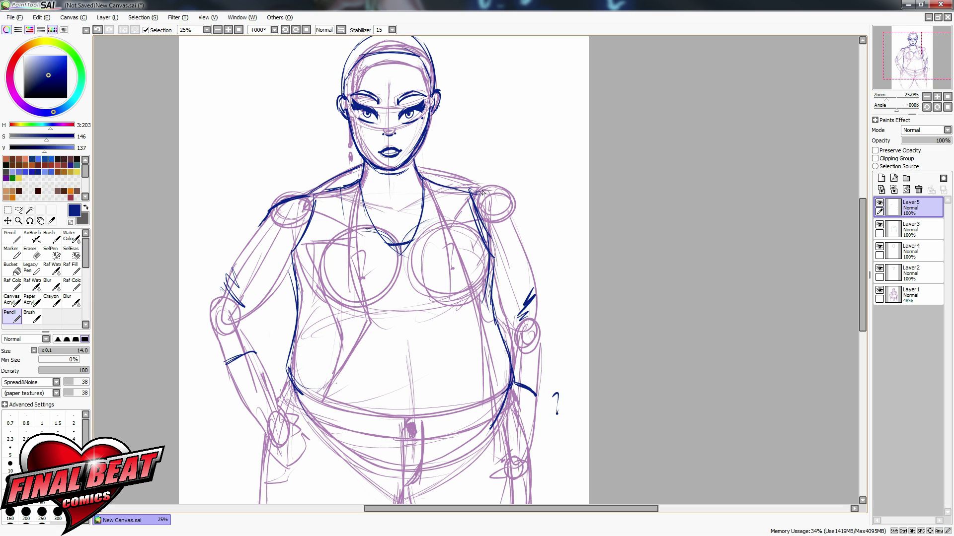
Step: Draw the outer sleeve contours of both arms, the bunched fabric and cuff at the bent elbow, and the adjoining lapel line
{"action": "mouse_move", "coordinate": [482, 192]}
{"action": "left_mouse_down"}
{"action": "mouse_move", "coordinate": [513, 205]}
{"action": "mouse_move", "coordinate": [534, 280]}
{"action": "left_mouse_up"}
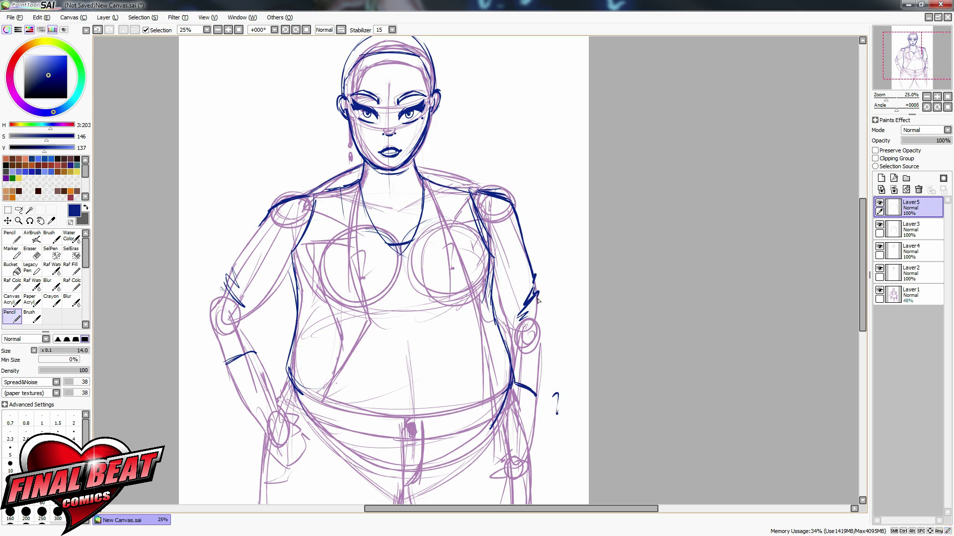
{"action": "left_click_drag", "start_coordinate": [538, 368], "coordinate": [516, 373]}
{"action": "key", "text": "ctrl+z"}
{"action": "mouse_move", "coordinate": [219, 298]}
{"action": "left_mouse_down"}
{"action": "mouse_move", "coordinate": [208, 332]}
{"action": "mouse_move", "coordinate": [257, 356]}
{"action": "left_mouse_up"}
{"action": "left_click_drag", "start_coordinate": [242, 316], "coordinate": [250, 324]}
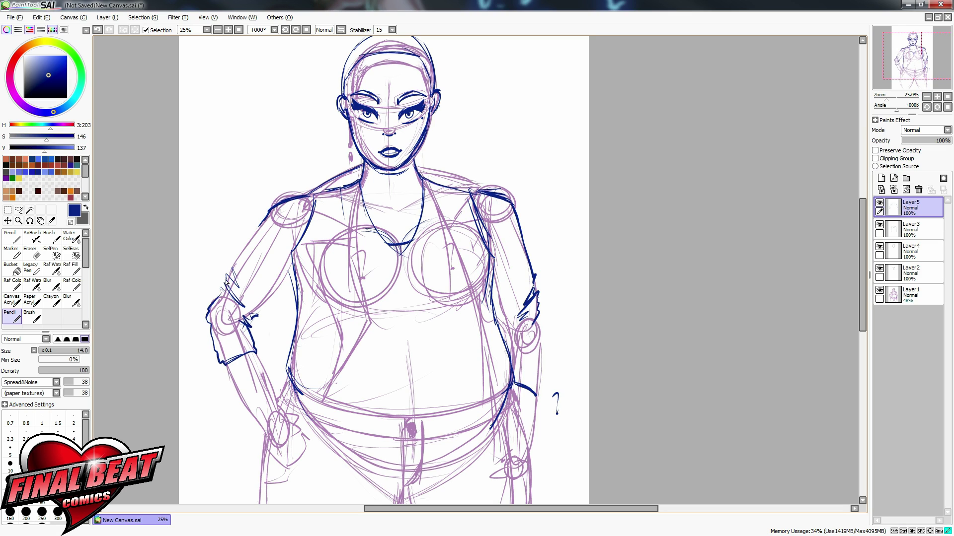
{"action": "mouse_move", "coordinate": [230, 274]}
{"action": "left_mouse_down"}
{"action": "mouse_move", "coordinate": [268, 216]}
{"action": "mouse_move", "coordinate": [353, 236]}
{"action": "mouse_move", "coordinate": [377, 261]}
{"action": "left_mouse_up"}
Step: Draw both front edges of the open jacket from the neck to the hips and the collar line over the straight-arm shoulder
{"action": "mouse_move", "coordinate": [364, 169]}
{"action": "left_mouse_down"}
{"action": "mouse_move", "coordinate": [374, 304]}
{"action": "mouse_move", "coordinate": [274, 422]}
{"action": "left_mouse_up"}
{"action": "mouse_move", "coordinate": [422, 175]}
{"action": "left_mouse_down"}
{"action": "mouse_move", "coordinate": [490, 338]}
{"action": "mouse_move", "coordinate": [496, 320]}
{"action": "mouse_move", "coordinate": [510, 360]}
{"action": "left_mouse_up"}
{"action": "left_click_drag", "start_coordinate": [461, 255], "coordinate": [508, 388]}
{"action": "key", "text": "ctrl+z"}
{"action": "key", "text": "ctrl+z"}
{"action": "key", "text": "ctrl+z"}
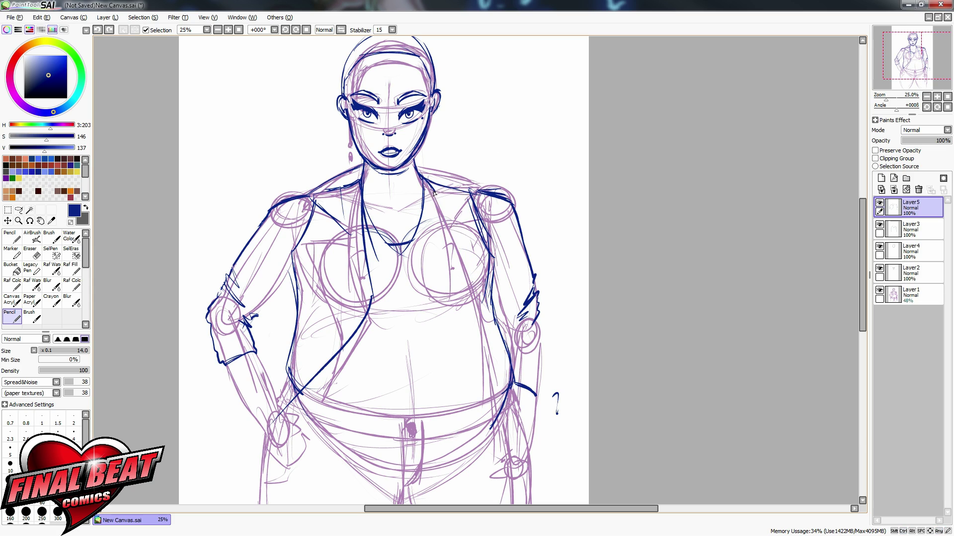
{"action": "left_click_drag", "start_coordinate": [428, 185], "coordinate": [520, 377]}
{"action": "key", "text": "ctrl+z"}
{"action": "left_click_drag", "start_coordinate": [430, 185], "coordinate": [507, 399]}
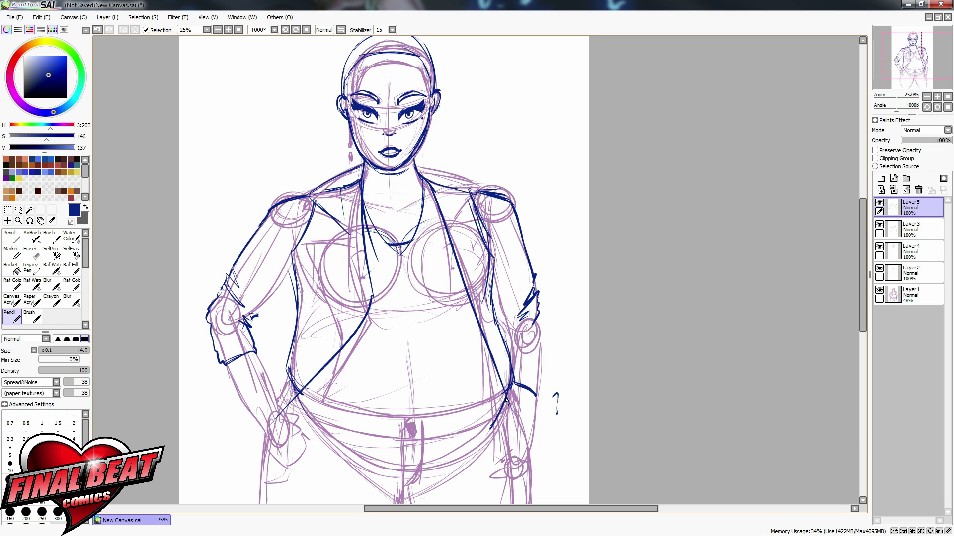
{"action": "left_click_drag", "start_coordinate": [461, 211], "coordinate": [498, 365]}
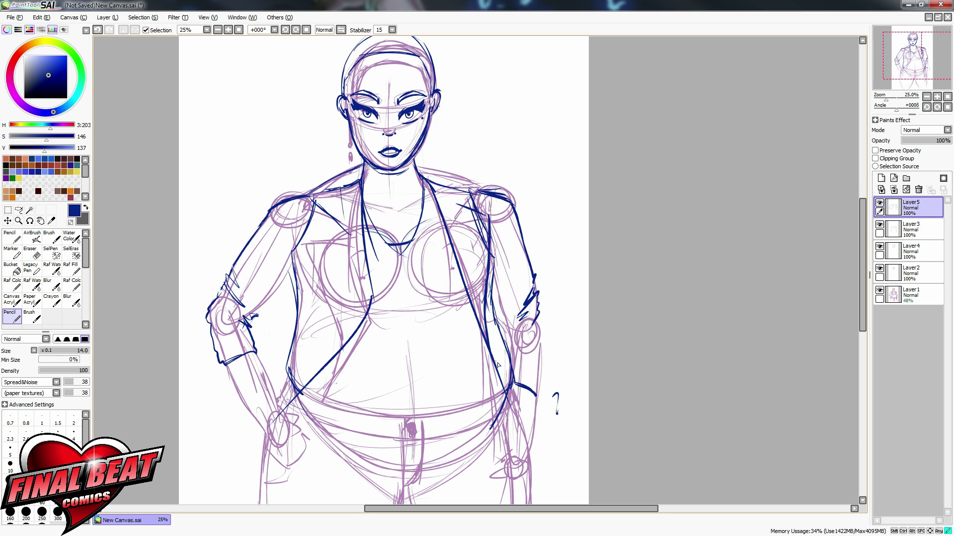
{"action": "left_click_drag", "start_coordinate": [428, 179], "coordinate": [478, 195]}
{"action": "left_click_drag", "start_coordinate": [415, 160], "coordinate": [481, 194]}
Step: Draw the jacket's inner edge and pointed hem on the bent-arm side, with the sleeve's underside and fabric folds
{"action": "mouse_move", "coordinate": [335, 181]}
{"action": "left_mouse_down"}
{"action": "mouse_move", "coordinate": [308, 196]}
{"action": "mouse_move", "coordinate": [350, 229]}
{"action": "mouse_move", "coordinate": [302, 293]}
{"action": "mouse_move", "coordinate": [334, 354]}
{"action": "left_mouse_up"}
{"action": "mouse_move", "coordinate": [321, 304]}
{"action": "left_mouse_down"}
{"action": "mouse_move", "coordinate": [315, 377]}
{"action": "mouse_move", "coordinate": [257, 410]}
{"action": "left_mouse_up"}
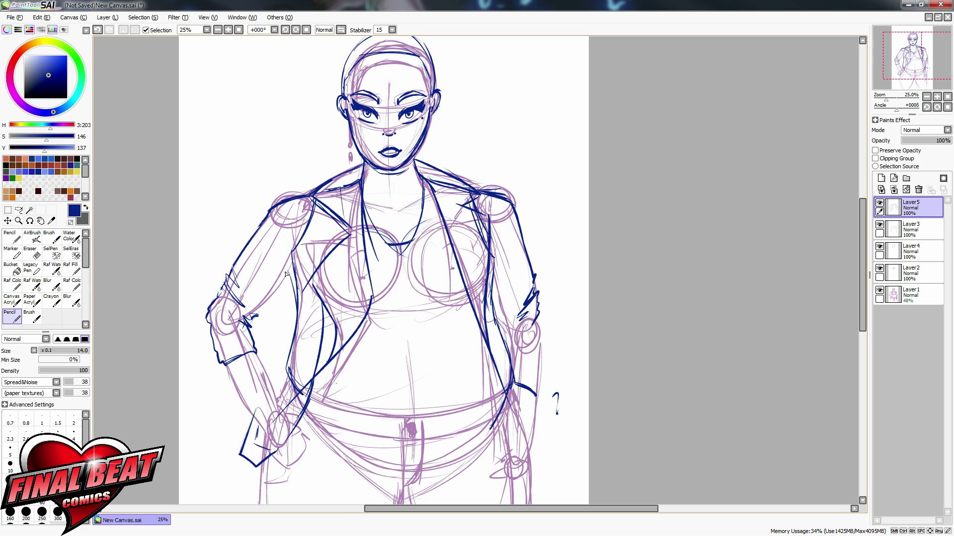
{"action": "left_click_drag", "start_coordinate": [286, 273], "coordinate": [274, 386]}
{"action": "left_click", "coordinate": [320, 278]}
{"action": "left_click_drag", "start_coordinate": [314, 287], "coordinate": [343, 351]}
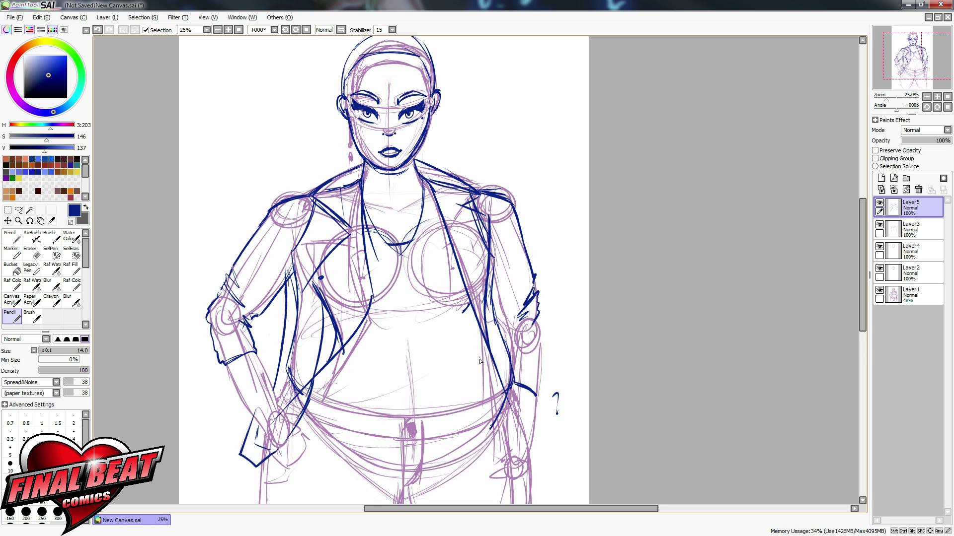
{"action": "key", "text": "ctrl+z"}
Step: Draw the curved trouser waistline beneath the belly from hip to hip
{"action": "mouse_move", "coordinate": [309, 392]}
{"action": "left_mouse_down"}
{"action": "mouse_move", "coordinate": [376, 414]}
{"action": "mouse_move", "coordinate": [498, 395]}
{"action": "left_mouse_up"}
{"action": "left_click_drag", "start_coordinate": [400, 420], "coordinate": [425, 436]}
{"action": "key", "text": "ctrl+z"}
{"action": "key", "text": "ctrl+z"}
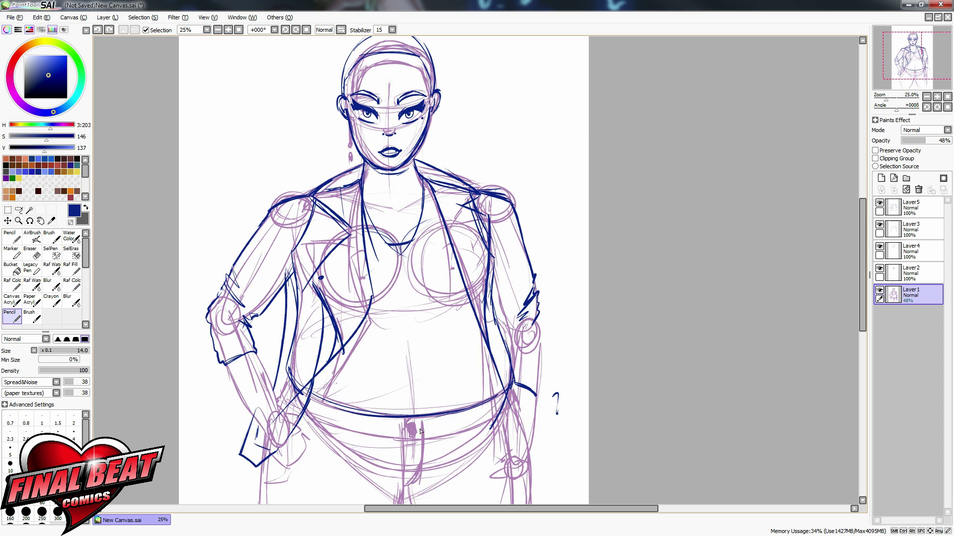
Step: Toggle the visibility of the layers to examine which linework each one holds
{"action": "left_click", "coordinate": [894, 207]}
{"action": "left_click", "coordinate": [879, 203]}
{"action": "left_click", "coordinate": [879, 203]}
{"action": "left_click", "coordinate": [879, 203]}
{"action": "left_click", "coordinate": [879, 224]}
{"action": "left_click", "coordinate": [879, 204]}
{"action": "left_click", "coordinate": [879, 204]}
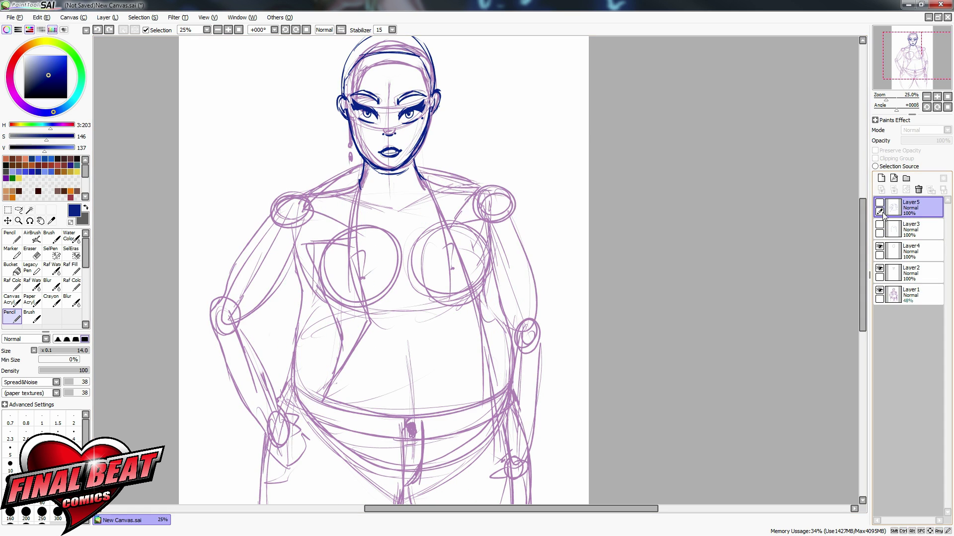
{"action": "left_click_drag", "start_coordinate": [879, 204], "coordinate": [879, 226]}
{"action": "left_click", "coordinate": [879, 290]}
{"action": "left_click", "coordinate": [879, 290]}
{"action": "left_click", "coordinate": [894, 250]}
{"action": "left_click", "coordinate": [879, 246]}
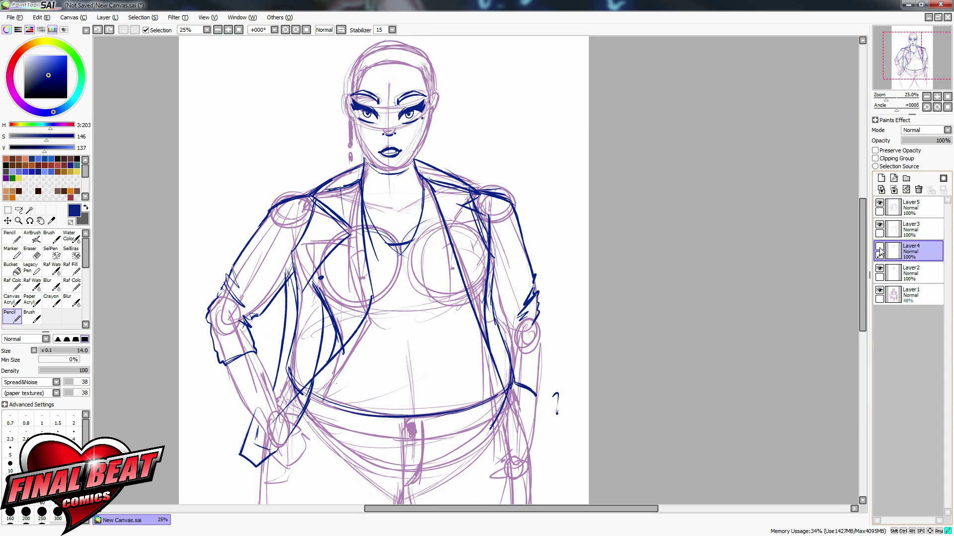
{"action": "left_click", "coordinate": [879, 247]}
Step: Draw the bent forearm and the hand resting at the hip, and mark curved pocket openings on both hips
{"action": "left_click_drag", "start_coordinate": [259, 348], "coordinate": [294, 432]}
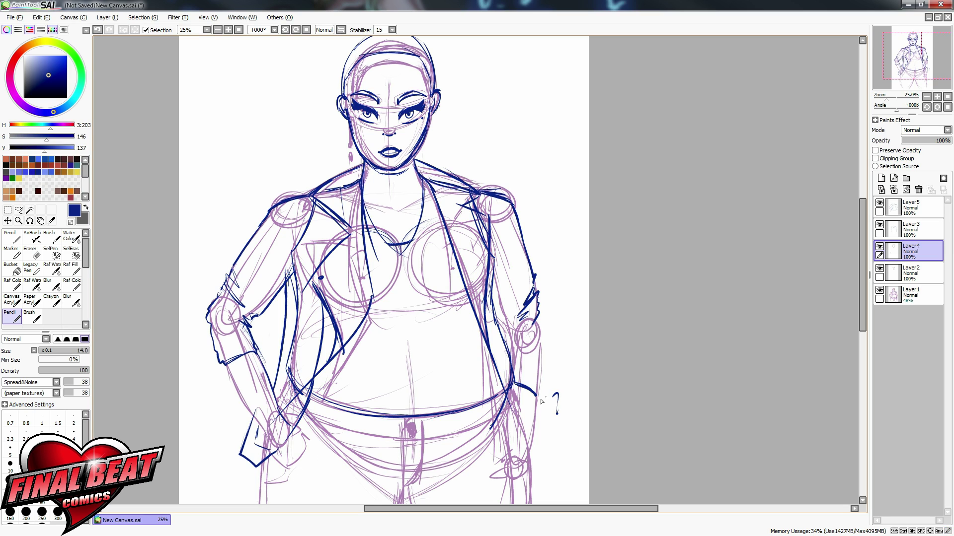
{"action": "left_click_drag", "start_coordinate": [425, 340], "coordinate": [460, 168]}
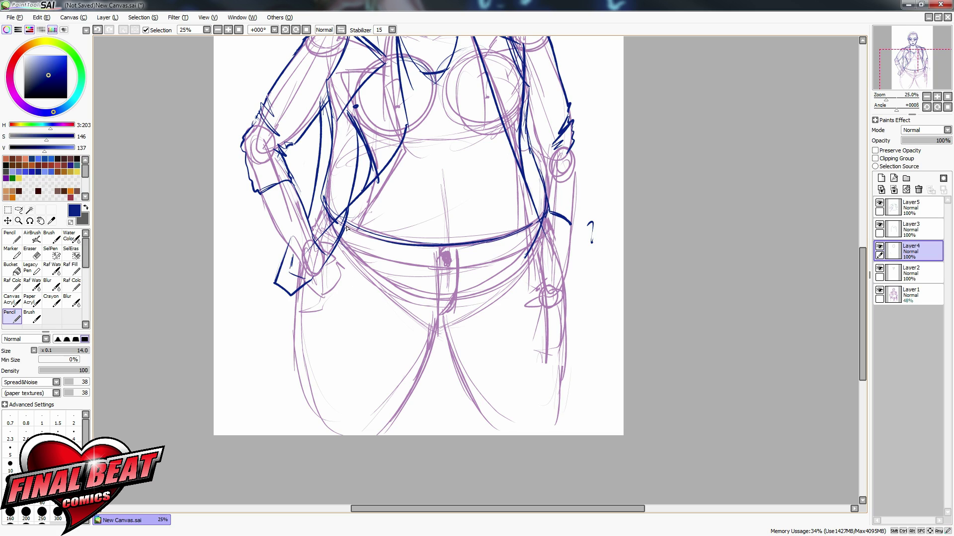
{"action": "left_click", "coordinate": [346, 228], "text": "ctrl+shift"}
{"action": "mouse_move", "coordinate": [350, 255]}
{"action": "left_mouse_down"}
{"action": "mouse_move", "coordinate": [290, 311]}
{"action": "mouse_move", "coordinate": [298, 308]}
{"action": "left_mouse_up"}
{"action": "left_click_drag", "start_coordinate": [519, 261], "coordinate": [566, 318]}
{"action": "left_click", "coordinate": [908, 214]}
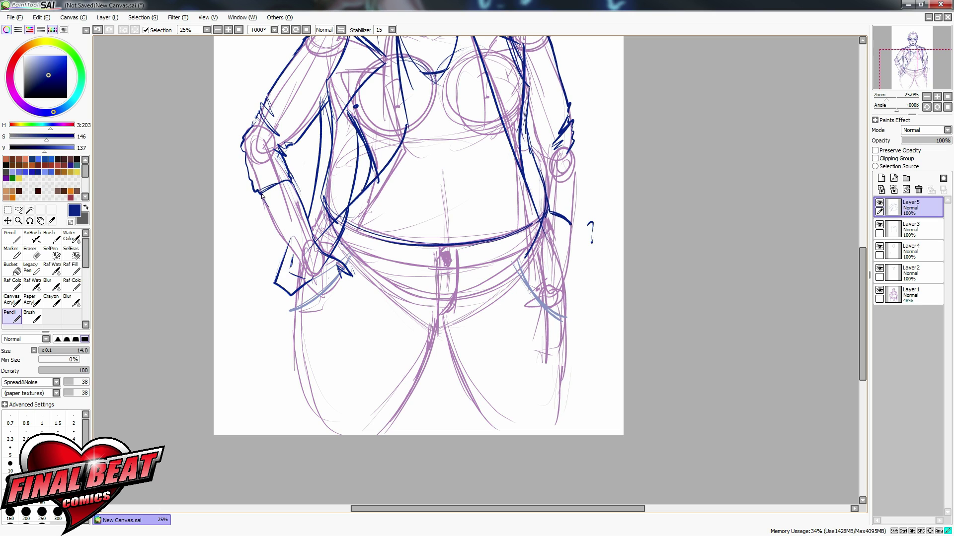
{"action": "left_click_drag", "start_coordinate": [262, 195], "coordinate": [310, 278]}
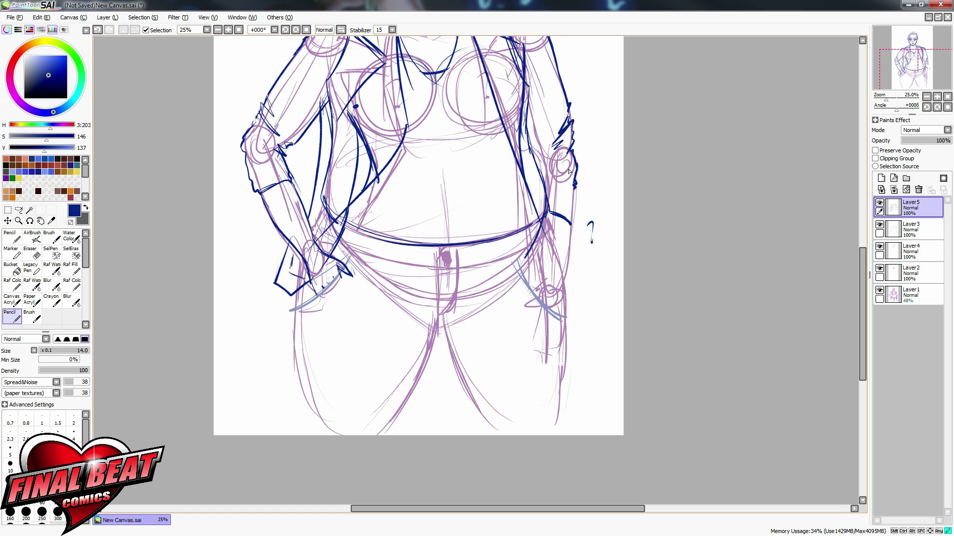
Step: On Layer5, draw the straight arm's sleeve folds, forearm and hanging hand with its fingers
{"action": "left_click_drag", "start_coordinate": [537, 152], "coordinate": [547, 175]}
{"action": "mouse_move", "coordinate": [574, 232]}
{"action": "left_mouse_down"}
{"action": "mouse_move", "coordinate": [578, 198]}
{"action": "mouse_move", "coordinate": [559, 293]}
{"action": "left_mouse_up"}
{"action": "left_click_drag", "start_coordinate": [549, 211], "coordinate": [545, 257]}
{"action": "mouse_move", "coordinate": [563, 154]}
{"action": "left_mouse_down"}
{"action": "mouse_move", "coordinate": [545, 291]}
{"action": "mouse_move", "coordinate": [534, 303]}
{"action": "mouse_move", "coordinate": [539, 349]}
{"action": "left_mouse_up"}
{"action": "left_click_drag", "start_coordinate": [570, 280], "coordinate": [542, 350]}
{"action": "left_click_drag", "start_coordinate": [558, 327], "coordinate": [552, 349]}
{"action": "mouse_move", "coordinate": [570, 286]}
{"action": "left_mouse_down"}
{"action": "mouse_move", "coordinate": [559, 337]}
{"action": "mouse_move", "coordinate": [566, 298]}
{"action": "left_mouse_up"}
{"action": "left_click_drag", "start_coordinate": [537, 299], "coordinate": [528, 321]}
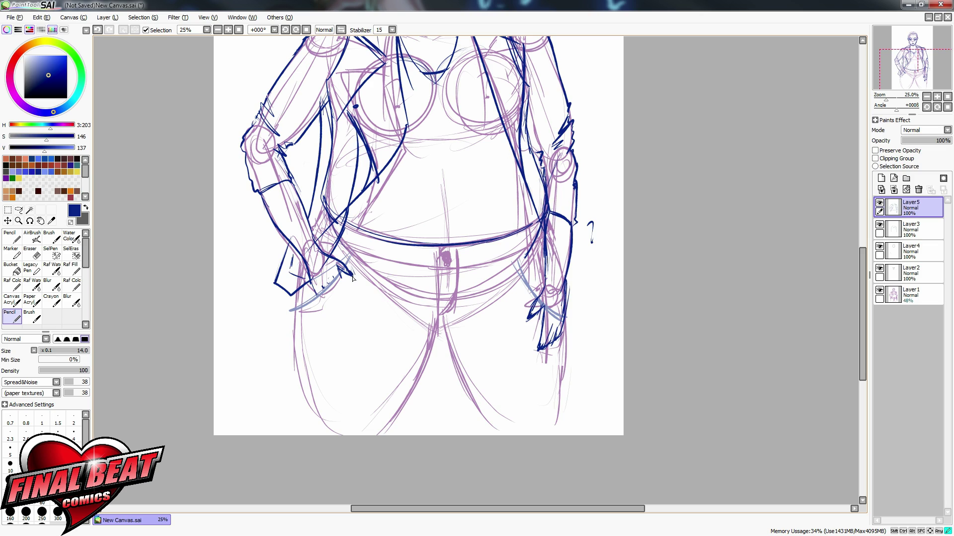
Step: Draw the trousers with the pocket edge, waistband, round button and fly, and the outer and inner contours of both thighs
{"action": "left_click_drag", "start_coordinate": [297, 299], "coordinate": [340, 273]}
{"action": "left_click_drag", "start_coordinate": [299, 303], "coordinate": [303, 408]}
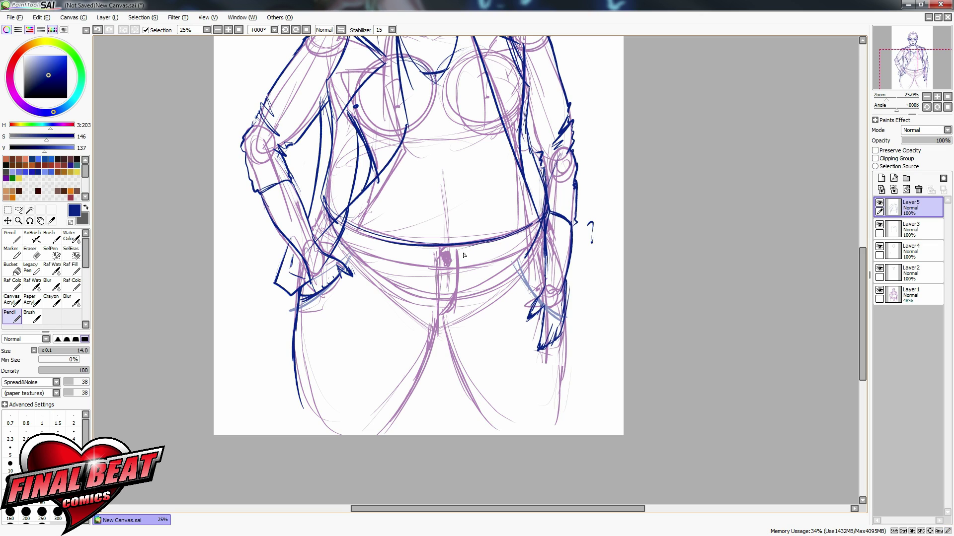
{"action": "mouse_move", "coordinate": [456, 243]}
{"action": "left_mouse_down"}
{"action": "mouse_move", "coordinate": [501, 234]}
{"action": "mouse_move", "coordinate": [432, 246]}
{"action": "mouse_move", "coordinate": [348, 227]}
{"action": "left_mouse_up"}
{"action": "left_click_drag", "start_coordinate": [440, 253], "coordinate": [457, 267]}
{"action": "left_click_drag", "start_coordinate": [456, 270], "coordinate": [398, 431]}
{"action": "left_click_drag", "start_coordinate": [440, 339], "coordinate": [488, 433]}
{"action": "left_click_drag", "start_coordinate": [565, 328], "coordinate": [552, 426]}
Step: Add a short crease across the upper belly, the dangling earring and nose strokes, and hide the Layer1 sketch
{"action": "scroll", "coordinate": [494, 282], "scroll_direction": "up", "scroll_amount": 5}
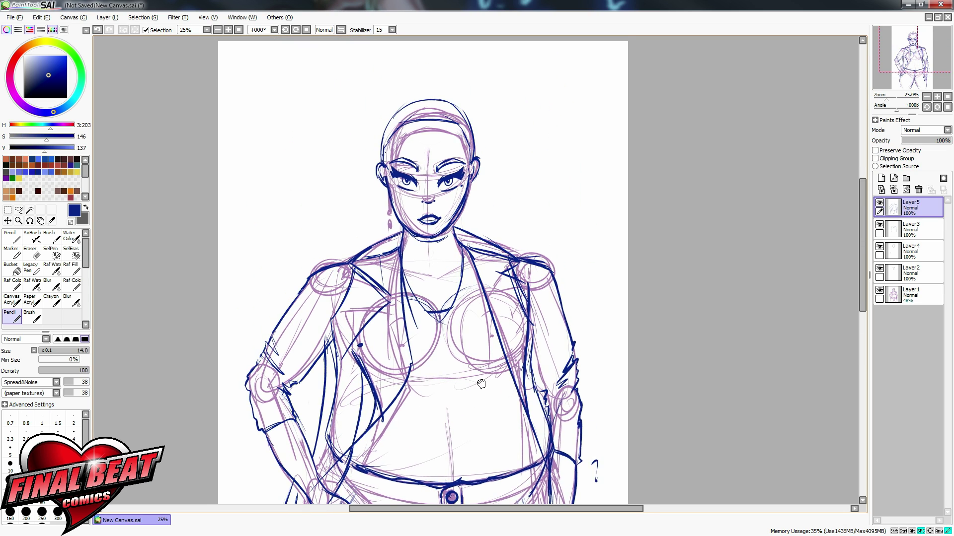
{"action": "left_click_drag", "start_coordinate": [427, 390], "coordinate": [494, 384]}
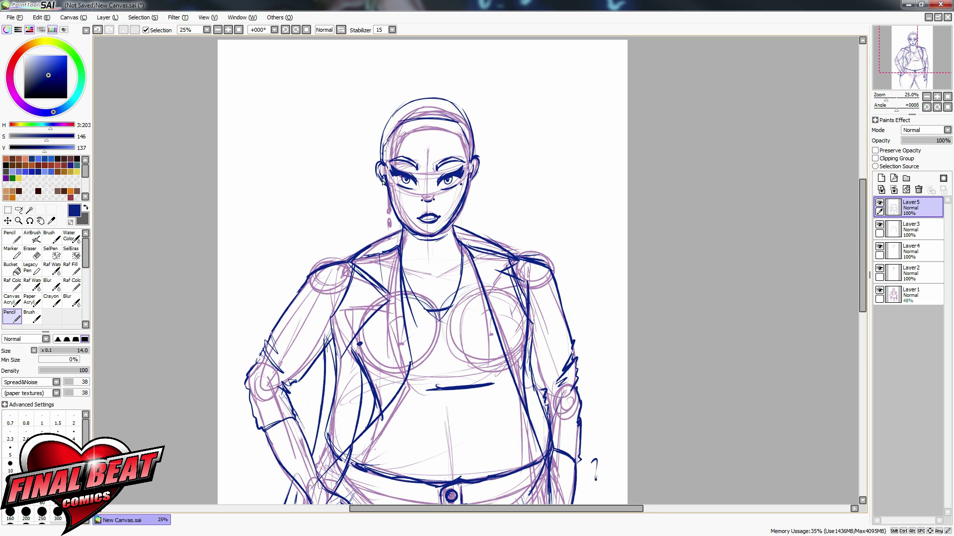
{"action": "left_click_drag", "start_coordinate": [386, 185], "coordinate": [387, 210]}
{"action": "key", "text": "ctrl+z"}
{"action": "left_click_drag", "start_coordinate": [424, 194], "coordinate": [431, 195]}
{"action": "left_click", "coordinate": [879, 292]}
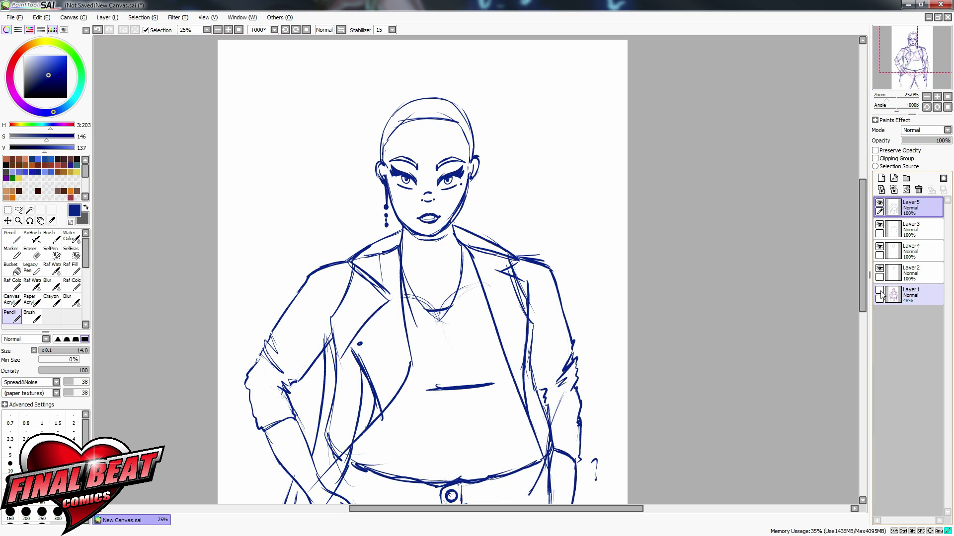
Step: Show the Layer1 sketch and rough in a large curly hair outline around the head, with the hairline framing the face
{"action": "left_click", "coordinate": [879, 291]}
{"action": "left_click", "coordinate": [879, 291]}
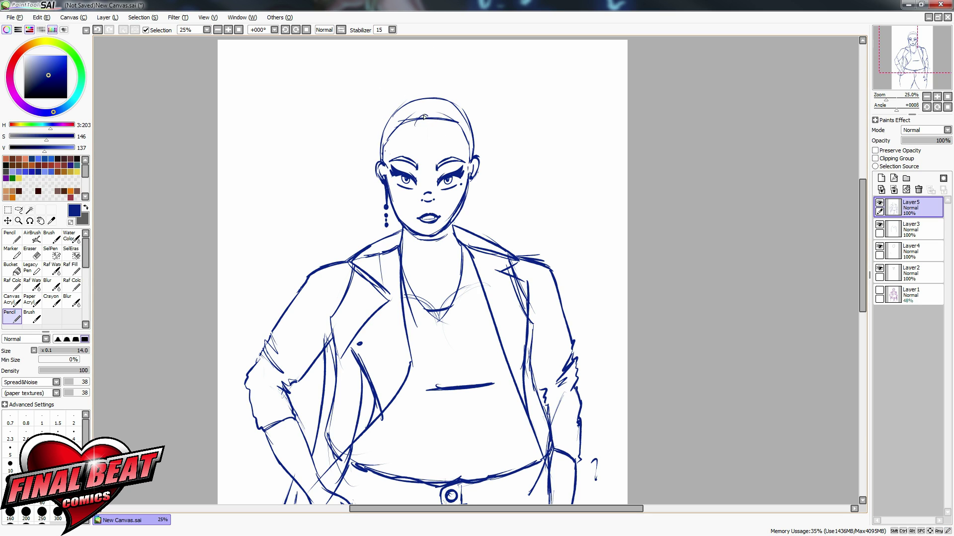
{"action": "left_click", "coordinate": [880, 291]}
{"action": "left_click", "coordinate": [912, 293]}
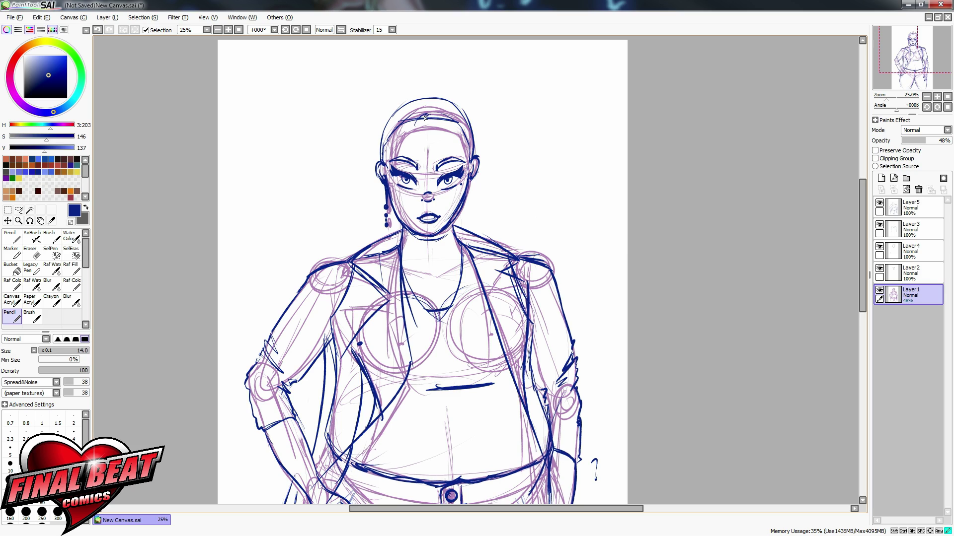
{"action": "left_click_drag", "start_coordinate": [427, 115], "coordinate": [407, 159]}
{"action": "mouse_move", "coordinate": [439, 120]}
{"action": "left_mouse_down"}
{"action": "mouse_move", "coordinate": [485, 193]}
{"action": "mouse_move", "coordinate": [479, 226]}
{"action": "left_mouse_up"}
{"action": "mouse_move", "coordinate": [440, 64]}
{"action": "left_mouse_down"}
{"action": "mouse_move", "coordinate": [371, 83]}
{"action": "mouse_move", "coordinate": [319, 144]}
{"action": "mouse_move", "coordinate": [285, 264]}
{"action": "mouse_move", "coordinate": [473, 76]}
{"action": "mouse_move", "coordinate": [553, 103]}
{"action": "mouse_move", "coordinate": [522, 144]}
{"action": "left_mouse_up"}
{"action": "mouse_move", "coordinate": [520, 143]}
{"action": "left_mouse_down"}
{"action": "mouse_move", "coordinate": [576, 189]}
{"action": "mouse_move", "coordinate": [560, 275]}
{"action": "left_mouse_up"}
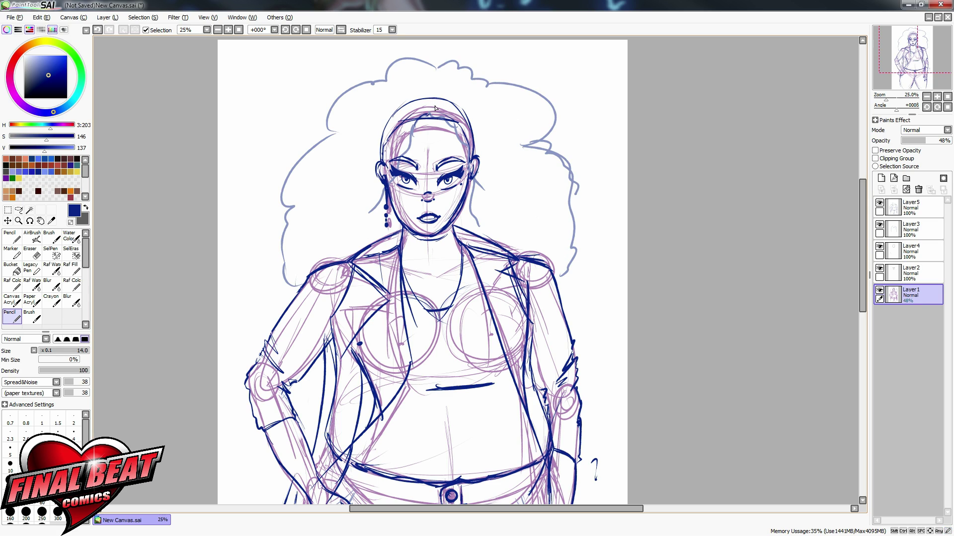
Step: Rough in the inner curls and sweeping hair strands on both sides of the face on Layer1
{"action": "left_click_drag", "start_coordinate": [427, 94], "coordinate": [339, 186]}
{"action": "left_click_drag", "start_coordinate": [472, 106], "coordinate": [499, 149]}
{"action": "left_click_drag", "start_coordinate": [505, 160], "coordinate": [520, 187]}
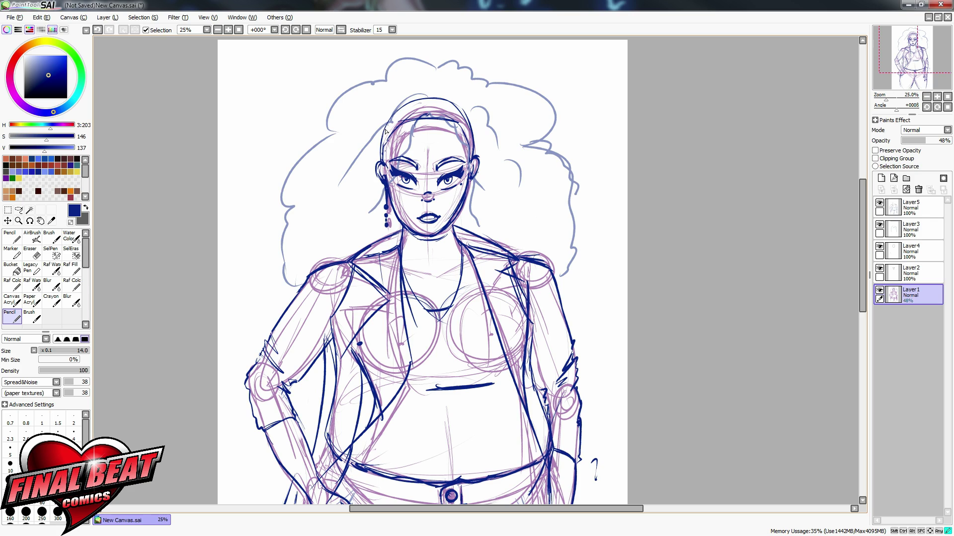
{"action": "mouse_move", "coordinate": [385, 131]}
{"action": "left_mouse_down"}
{"action": "mouse_move", "coordinate": [318, 194]}
{"action": "mouse_move", "coordinate": [329, 183]}
{"action": "mouse_move", "coordinate": [365, 245]}
{"action": "left_mouse_up"}
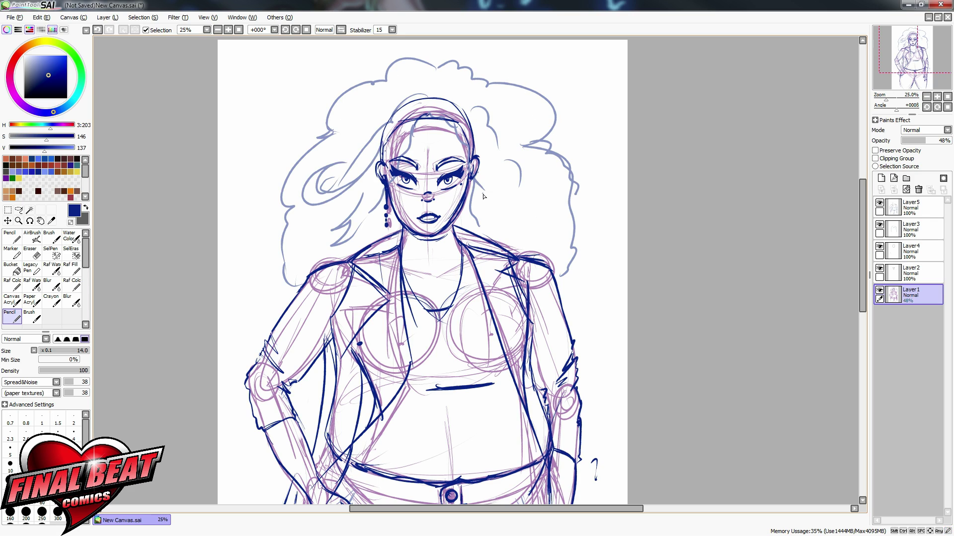
Step: Lower the opacity of Layer1 to 25% and add a new layer at the top of the stack
{"action": "left_click", "coordinate": [915, 206]}
{"action": "left_click", "coordinate": [914, 295]}
{"action": "left_click", "coordinate": [914, 141]}
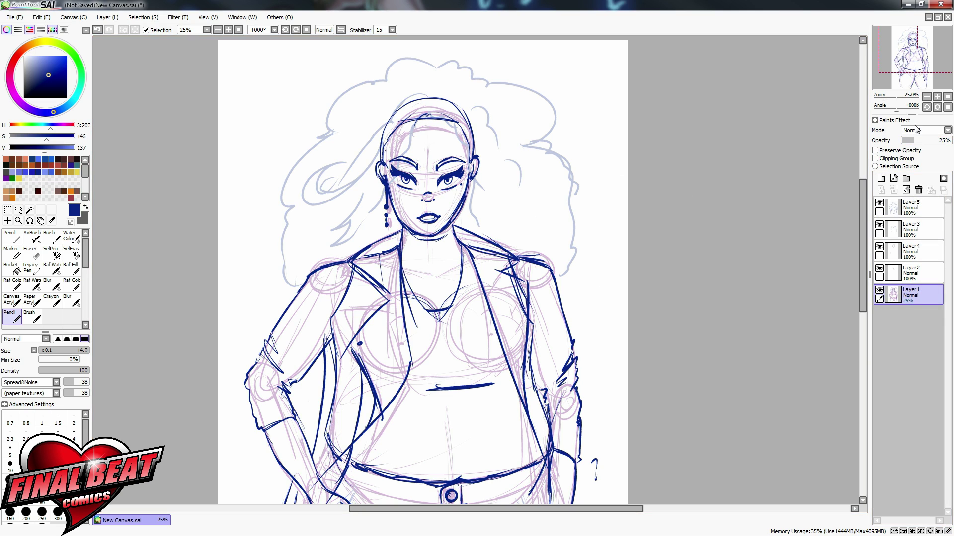
{"action": "left_click", "coordinate": [915, 207]}
{"action": "left_click", "coordinate": [914, 246]}
{"action": "left_click", "coordinate": [881, 178]}
Step: On the new layer, draw the forehead curls and the scalloped outer outline of the big hair down to both shoulders
{"action": "mouse_move", "coordinate": [431, 111]}
{"action": "left_mouse_down"}
{"action": "mouse_move", "coordinate": [420, 116]}
{"action": "mouse_move", "coordinate": [379, 221]}
{"action": "mouse_move", "coordinate": [459, 130]}
{"action": "mouse_move", "coordinate": [484, 180]}
{"action": "mouse_move", "coordinate": [489, 227]}
{"action": "mouse_move", "coordinate": [471, 249]}
{"action": "mouse_move", "coordinate": [475, 267]}
{"action": "left_mouse_up"}
{"action": "left_click_drag", "start_coordinate": [468, 229], "coordinate": [467, 242]}
{"action": "mouse_move", "coordinate": [438, 64]}
{"action": "left_mouse_down"}
{"action": "mouse_move", "coordinate": [382, 80]}
{"action": "mouse_move", "coordinate": [279, 194]}
{"action": "mouse_move", "coordinate": [288, 246]}
{"action": "mouse_move", "coordinate": [273, 297]}
{"action": "left_mouse_up"}
{"action": "mouse_move", "coordinate": [440, 62]}
{"action": "left_mouse_down"}
{"action": "mouse_move", "coordinate": [510, 70]}
{"action": "mouse_move", "coordinate": [568, 187]}
{"action": "left_mouse_up"}
{"action": "key", "text": "ctrl+z"}
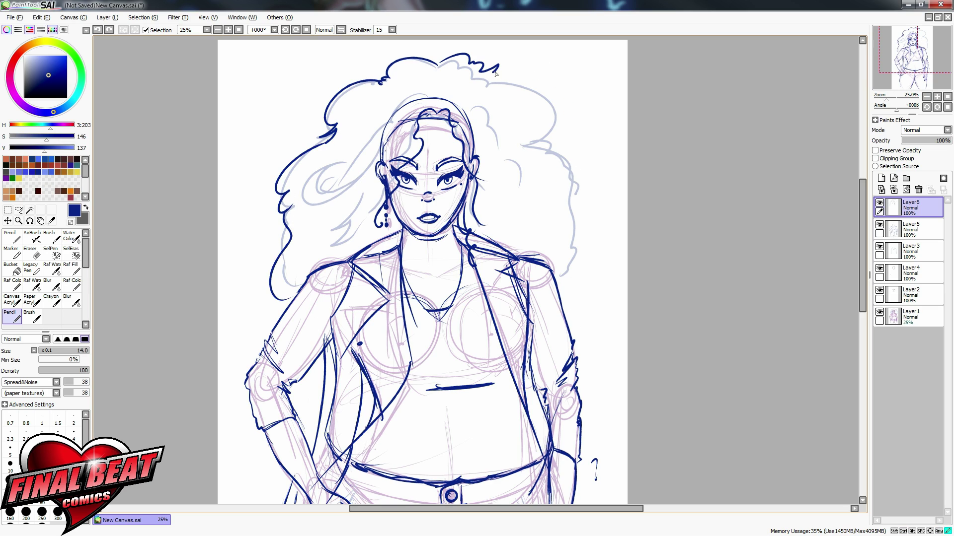
{"action": "left_click_drag", "start_coordinate": [495, 70], "coordinate": [515, 140]}
{"action": "mouse_move", "coordinate": [538, 128]}
{"action": "left_mouse_down"}
{"action": "mouse_move", "coordinate": [554, 135]}
{"action": "mouse_move", "coordinate": [580, 197]}
{"action": "mouse_move", "coordinate": [556, 279]}
{"action": "left_mouse_up"}
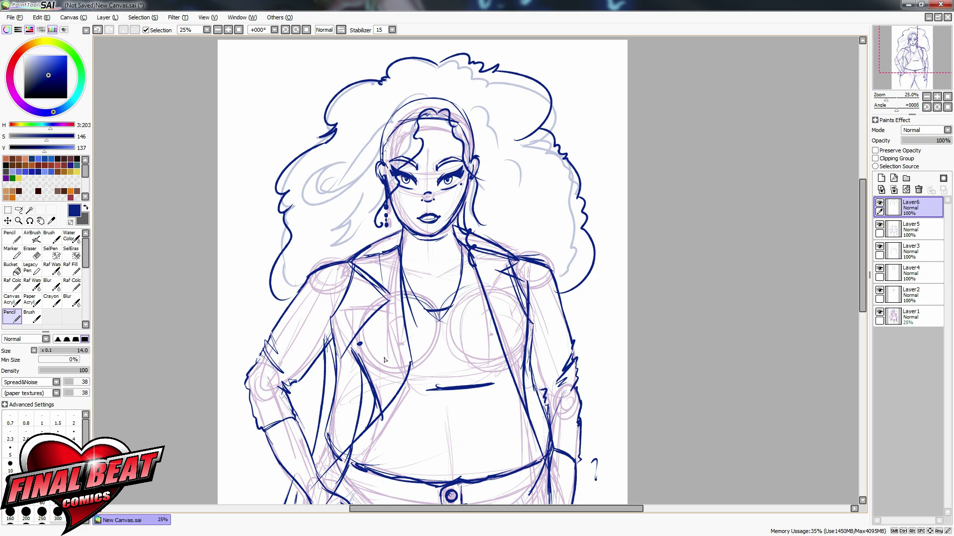
Step: Draw the inner curl contours on both sides of the face down to the shoulders, and hide the Layer1 sketch
{"action": "left_click_drag", "start_coordinate": [471, 107], "coordinate": [501, 184]}
{"action": "left_click_drag", "start_coordinate": [376, 153], "coordinate": [317, 260]}
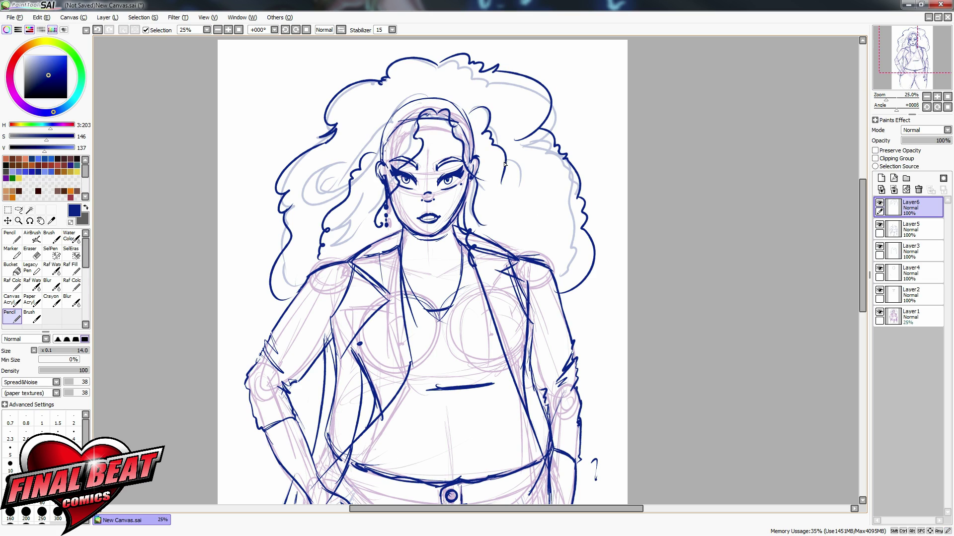
{"action": "mouse_move", "coordinate": [504, 164]}
{"action": "left_mouse_down"}
{"action": "mouse_move", "coordinate": [498, 201]}
{"action": "mouse_move", "coordinate": [554, 249]}
{"action": "left_mouse_up"}
{"action": "left_click_drag", "start_coordinate": [576, 219], "coordinate": [562, 307]}
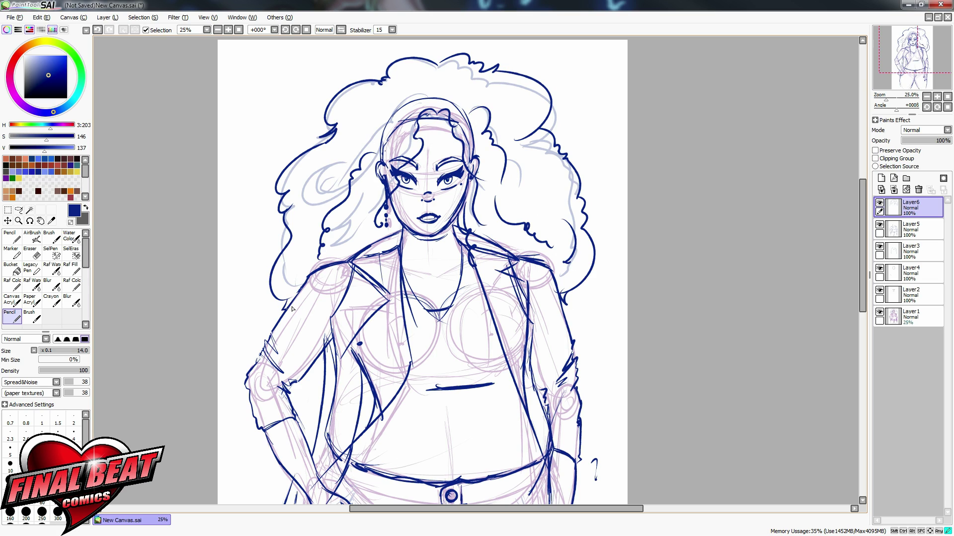
{"action": "left_click", "coordinate": [880, 313]}
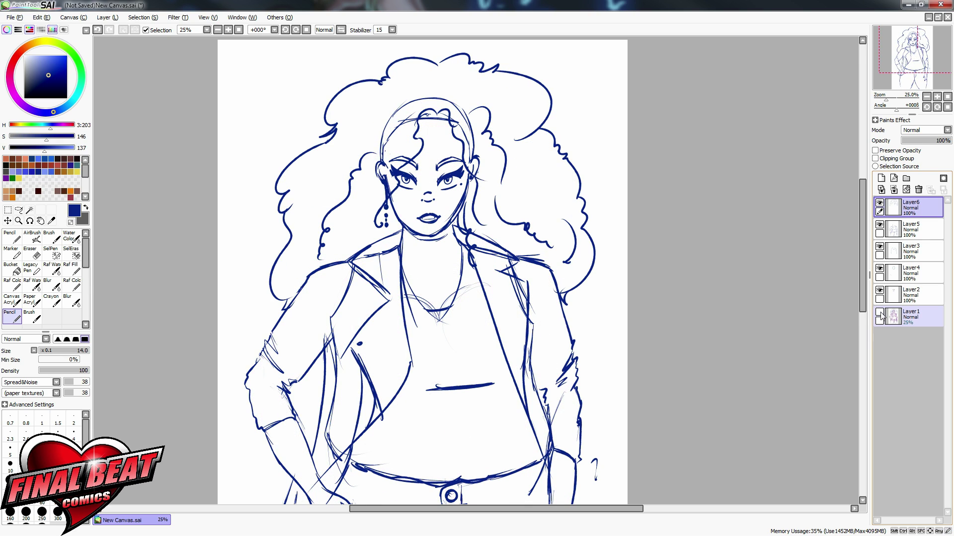
Step: On Layer5, draw the lower edge of the waistband on both sides of the button
{"action": "left_click_drag", "start_coordinate": [534, 500], "coordinate": [564, 406]}
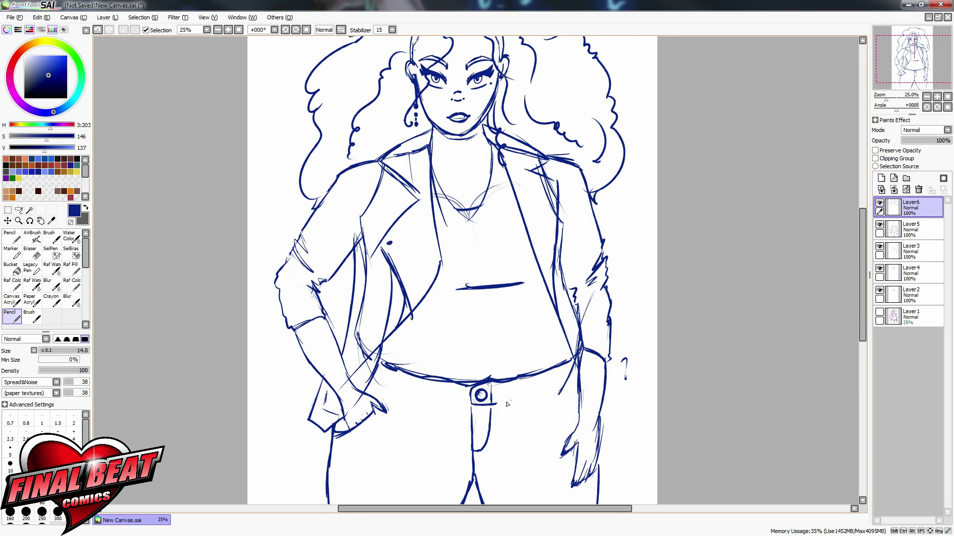
{"action": "left_click_drag", "start_coordinate": [496, 406], "coordinate": [573, 385]}
{"action": "key", "text": "ctrl+z"}
{"action": "left_click", "coordinate": [919, 230]}
{"action": "left_click_drag", "start_coordinate": [495, 405], "coordinate": [574, 386]}
{"action": "left_click_drag", "start_coordinate": [378, 391], "coordinate": [470, 409]}
{"action": "left_click_drag", "start_coordinate": [378, 391], "coordinate": [467, 409]}
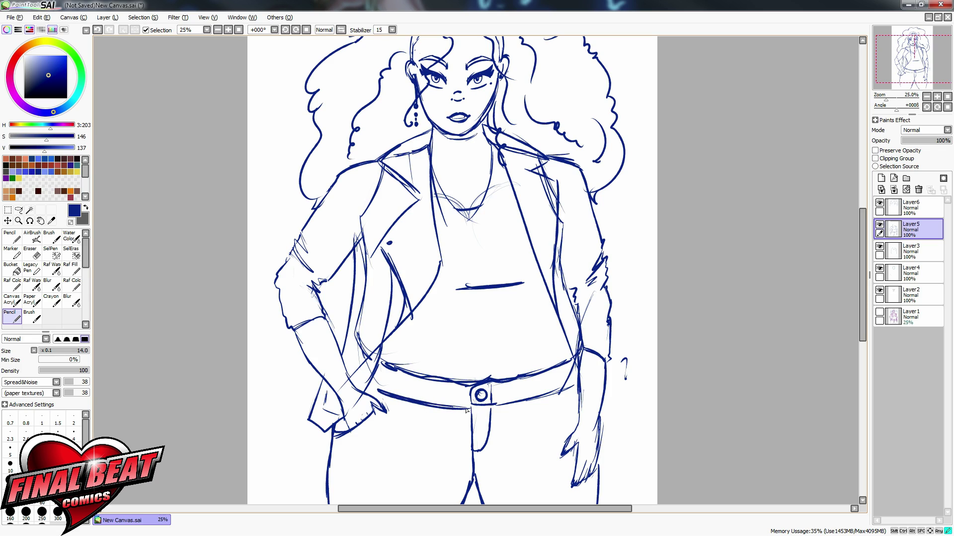
Step: Add short creases at the crotch and draw ragged horizontal rips across both thighs
{"action": "scroll", "coordinate": [621, 288], "scroll_direction": "down", "scroll_amount": 3}
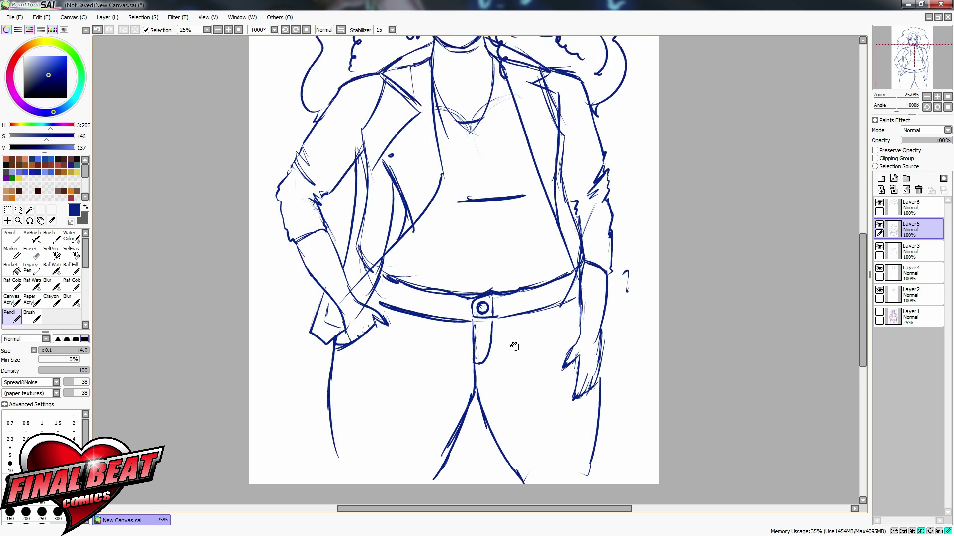
{"action": "left_click_drag", "start_coordinate": [456, 309], "coordinate": [486, 306]}
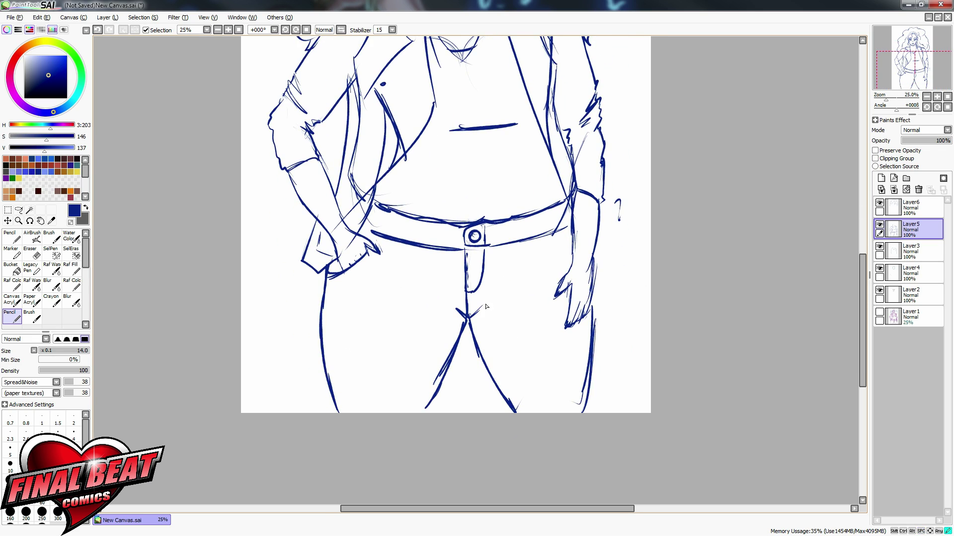
{"action": "mouse_move", "coordinate": [349, 347]}
{"action": "left_mouse_down"}
{"action": "mouse_move", "coordinate": [414, 395]}
{"action": "mouse_move", "coordinate": [417, 374]}
{"action": "left_mouse_up"}
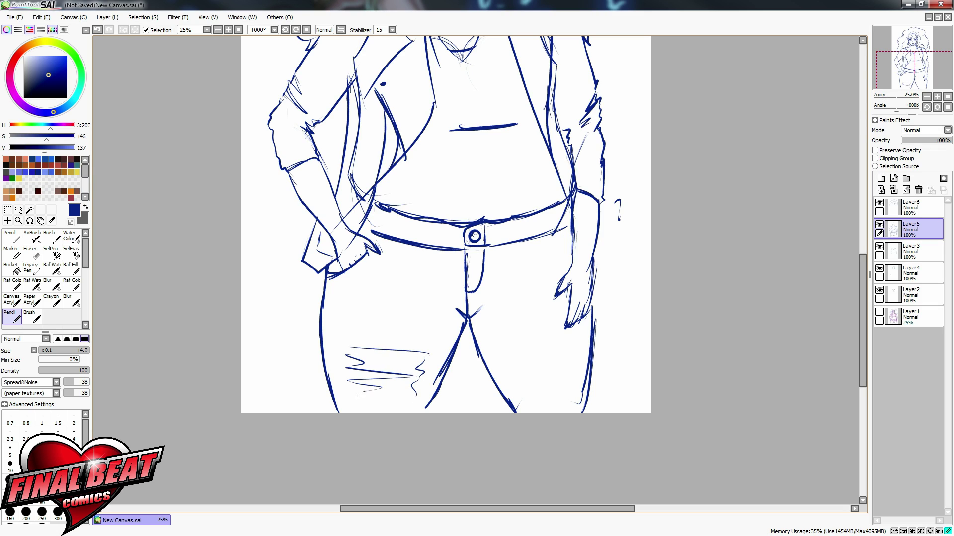
{"action": "left_click_drag", "start_coordinate": [354, 395], "coordinate": [415, 399]}
{"action": "left_click_drag", "start_coordinate": [574, 351], "coordinate": [512, 400]}
{"action": "left_click_drag", "start_coordinate": [585, 334], "coordinate": [522, 358]}
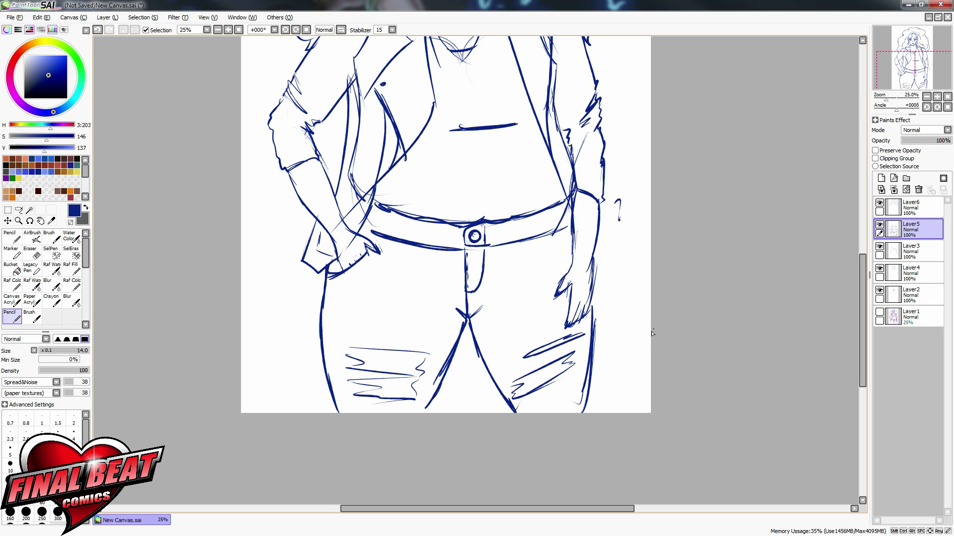
Step: Draw the pocket curve beside the hanging hand, the belt loops and belt line, and an inward arrow at the outer thigh
{"action": "left_click_drag", "start_coordinate": [543, 240], "coordinate": [572, 270]}
{"action": "left_click_drag", "start_coordinate": [540, 219], "coordinate": [540, 236]}
{"action": "left_click_drag", "start_coordinate": [530, 219], "coordinate": [531, 240]}
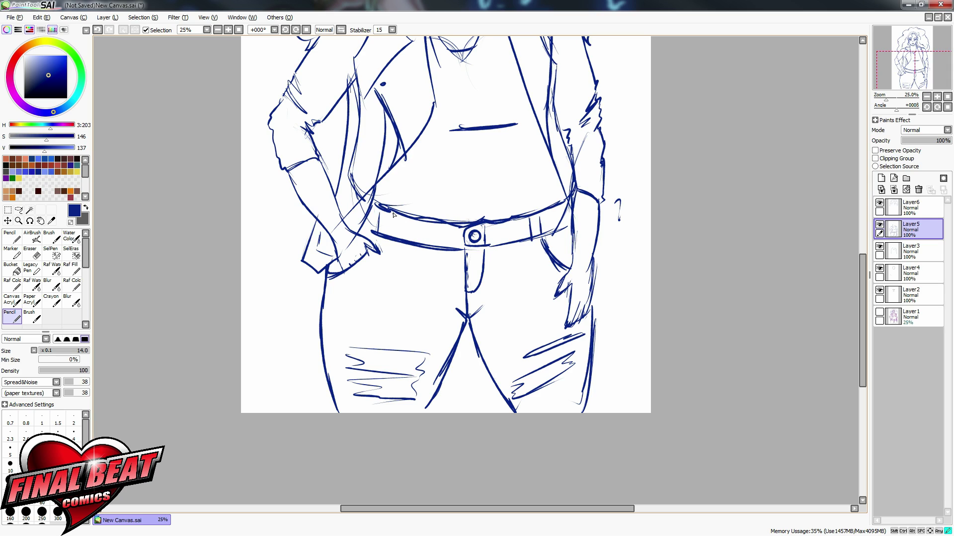
{"action": "left_click_drag", "start_coordinate": [392, 213], "coordinate": [390, 235]}
{"action": "left_click_drag", "start_coordinate": [320, 333], "coordinate": [347, 328]}
{"action": "left_click_drag", "start_coordinate": [339, 325], "coordinate": [341, 334]}
{"action": "mouse_move", "coordinate": [368, 222]}
{"action": "left_mouse_down"}
{"action": "mouse_move", "coordinate": [465, 235]}
{"action": "mouse_move", "coordinate": [568, 214]}
{"action": "left_mouse_up"}
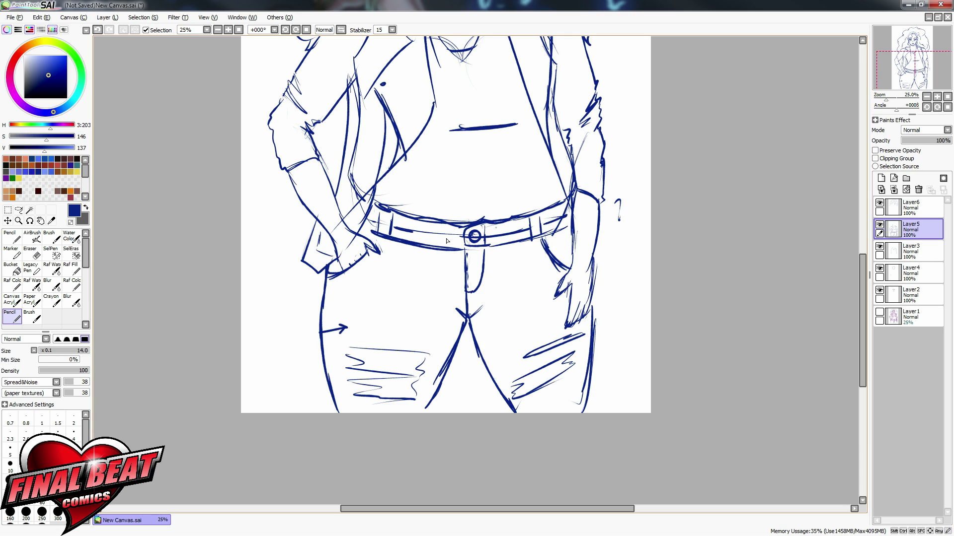
Step: Draw bracelets around both wrists and add zip detail to the slanted jacket pocket
{"action": "left_click_drag", "start_coordinate": [345, 226], "coordinate": [336, 236]}
{"action": "left_click_drag", "start_coordinate": [593, 257], "coordinate": [592, 273]}
{"action": "left_click_drag", "start_coordinate": [575, 256], "coordinate": [571, 268]}
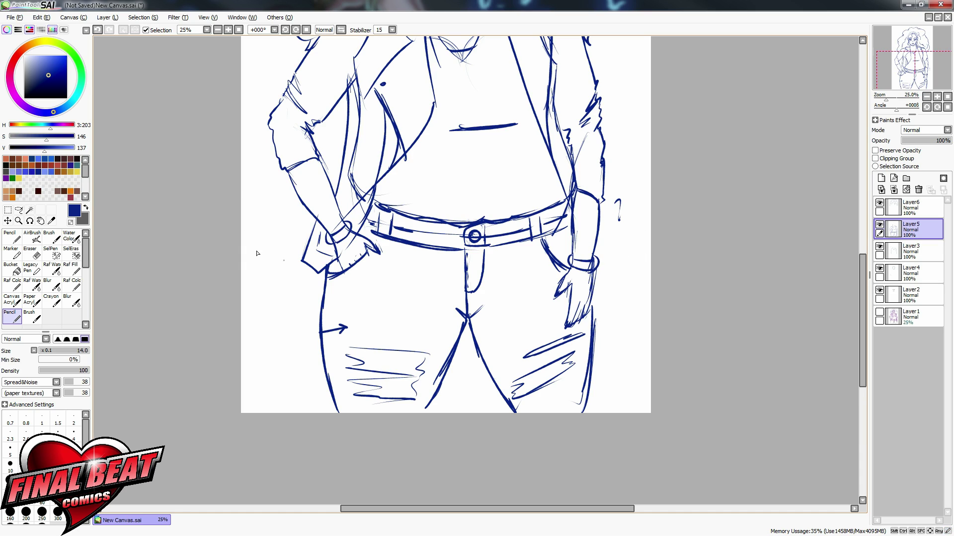
{"action": "mouse_move", "coordinate": [377, 81]}
{"action": "left_mouse_down"}
{"action": "mouse_move", "coordinate": [409, 155]}
{"action": "mouse_move", "coordinate": [385, 101]}
{"action": "mouse_move", "coordinate": [404, 148]}
{"action": "left_mouse_up"}
Step: Trim the top's V neckline with extra lines and draw a necklace with a teardrop pendant
{"action": "left_click_drag", "start_coordinate": [861, 270], "coordinate": [858, 194]}
{"action": "mouse_move", "coordinate": [425, 262]}
{"action": "left_mouse_down"}
{"action": "mouse_move", "coordinate": [443, 308]}
{"action": "mouse_move", "coordinate": [468, 324]}
{"action": "left_mouse_up"}
{"action": "mouse_move", "coordinate": [485, 244]}
{"action": "left_mouse_down"}
{"action": "mouse_move", "coordinate": [485, 278]}
{"action": "mouse_move", "coordinate": [465, 321]}
{"action": "left_mouse_up"}
{"action": "left_click_drag", "start_coordinate": [442, 302], "coordinate": [461, 316]}
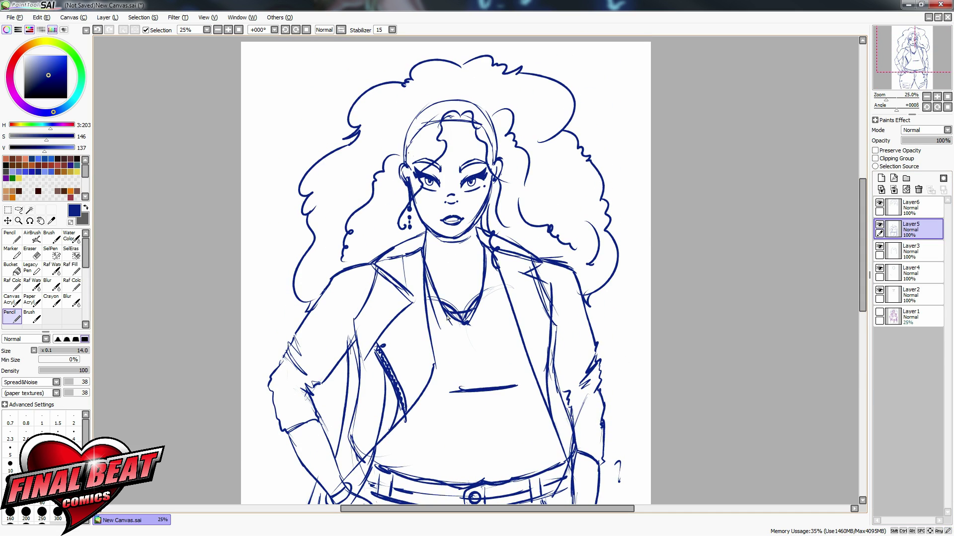
{"action": "left_click_drag", "start_coordinate": [424, 229], "coordinate": [420, 249]}
{"action": "mouse_move", "coordinate": [427, 228]}
{"action": "left_mouse_down"}
{"action": "mouse_move", "coordinate": [454, 243]}
{"action": "mouse_move", "coordinate": [426, 249]}
{"action": "left_mouse_up"}
{"action": "left_click_drag", "start_coordinate": [455, 277], "coordinate": [458, 287]}
Step: Try erasing the skull and headband lines behind the hair on Layer4, and add a small stroke beside the ear on Layer6
{"action": "left_click", "coordinate": [909, 273]}
{"action": "left_click", "coordinate": [879, 268]}
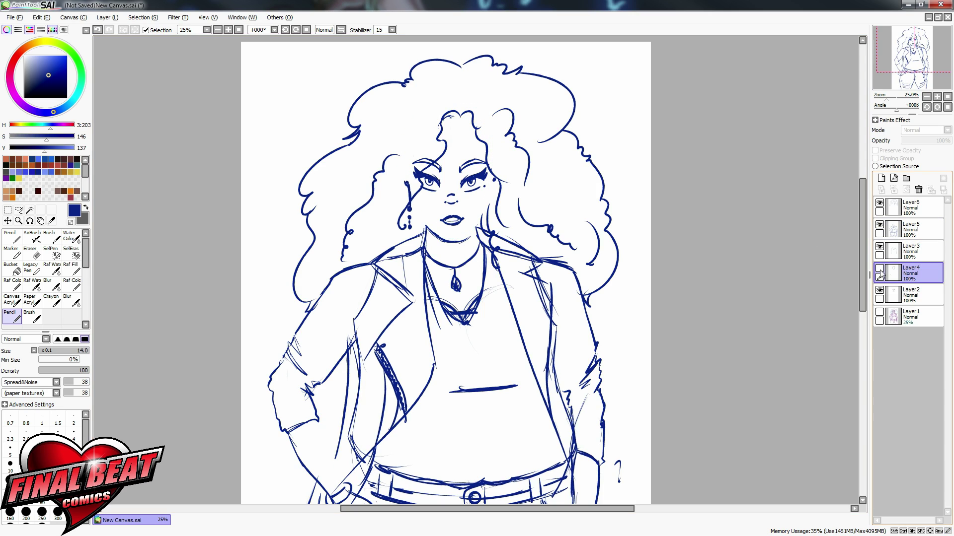
{"action": "left_click", "coordinate": [879, 269]}
{"action": "key", "text": "e"}
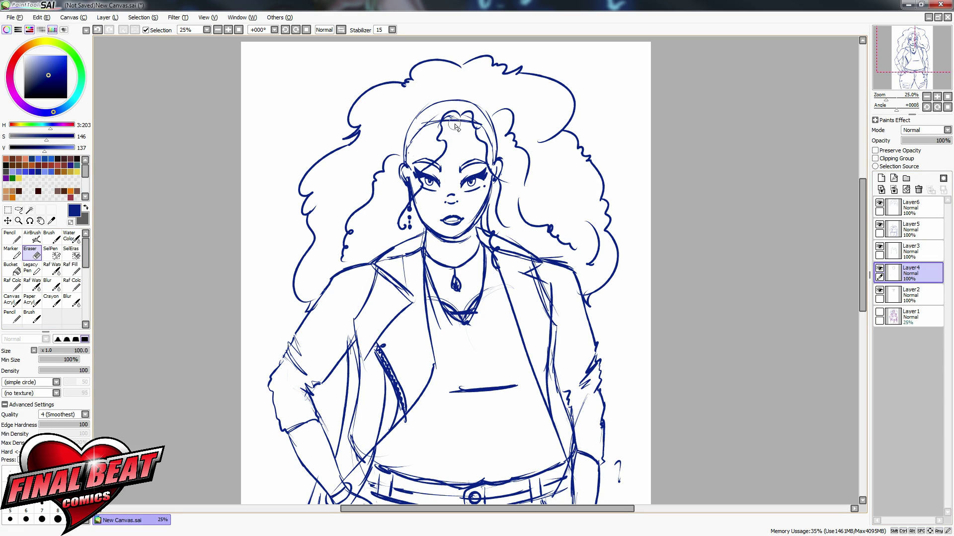
{"action": "mouse_move", "coordinate": [454, 124]}
{"action": "left_mouse_down"}
{"action": "mouse_move", "coordinate": [400, 144]}
{"action": "mouse_move", "coordinate": [448, 105]}
{"action": "mouse_move", "coordinate": [490, 117]}
{"action": "mouse_move", "coordinate": [497, 149]}
{"action": "mouse_move", "coordinate": [512, 129]}
{"action": "left_mouse_up"}
{"action": "left_click", "coordinate": [910, 208]}
{"action": "left_click", "coordinate": [12, 316]}
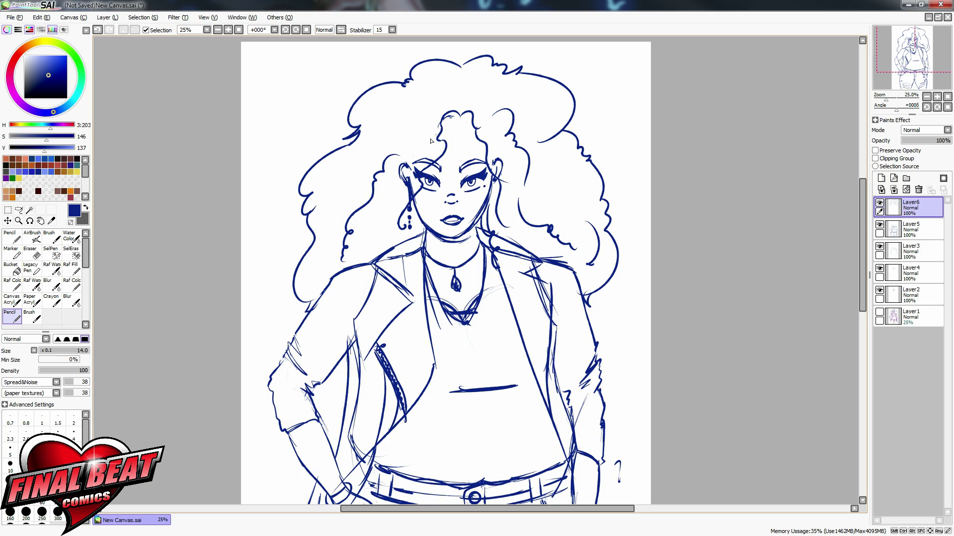
{"action": "mouse_move", "coordinate": [507, 181]}
{"action": "left_mouse_down"}
{"action": "mouse_move", "coordinate": [488, 124]}
{"action": "mouse_move", "coordinate": [502, 184]}
{"action": "left_mouse_up"}
Step: Undo the erasing of the skull lines while keeping the pendant
{"action": "left_click", "coordinate": [98, 30]}
{"action": "left_click", "coordinate": [98, 30]}
{"action": "left_click", "coordinate": [97, 30]}
{"action": "left_click", "coordinate": [98, 29]}
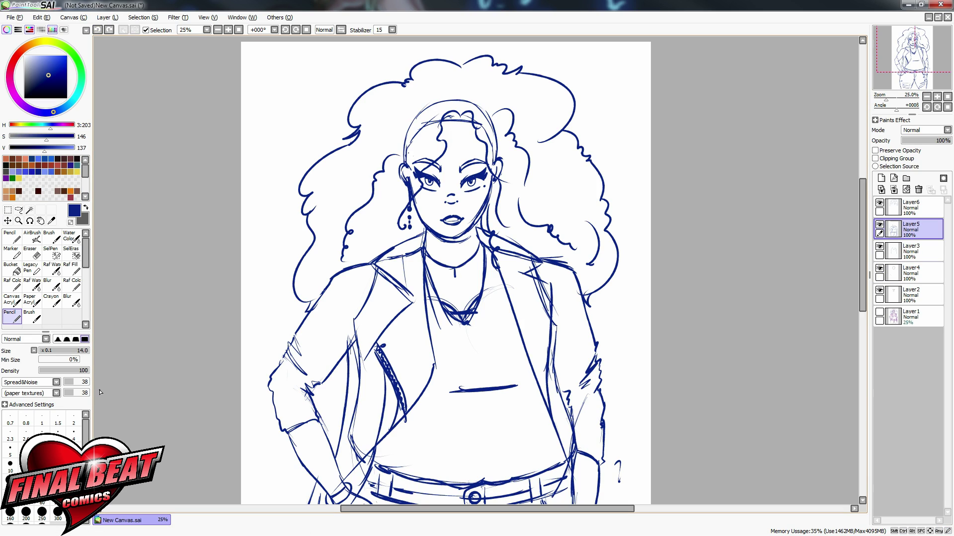
{"action": "left_click", "coordinate": [109, 30]}
{"action": "left_click", "coordinate": [110, 29]}
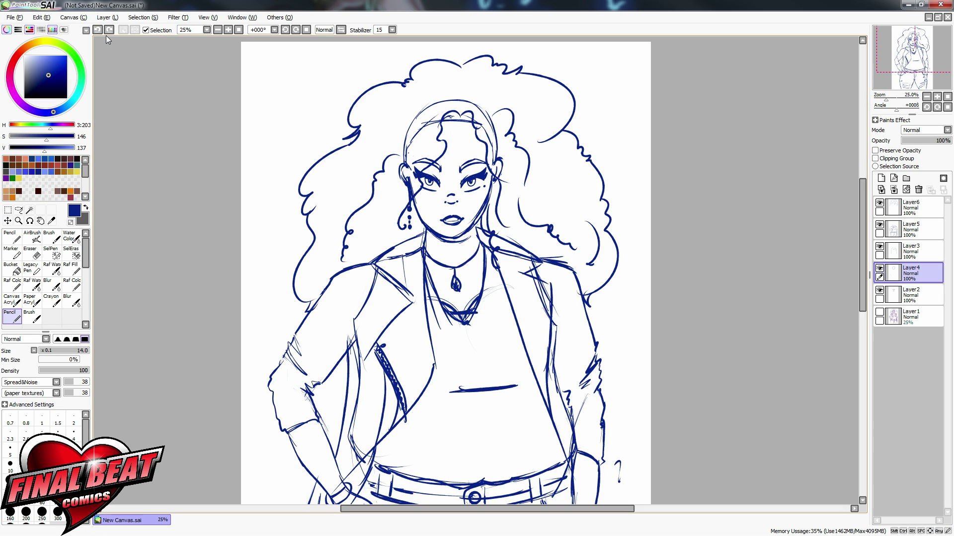
Step: Hide Layer3 and check the whole figure
{"action": "left_click", "coordinate": [913, 230]}
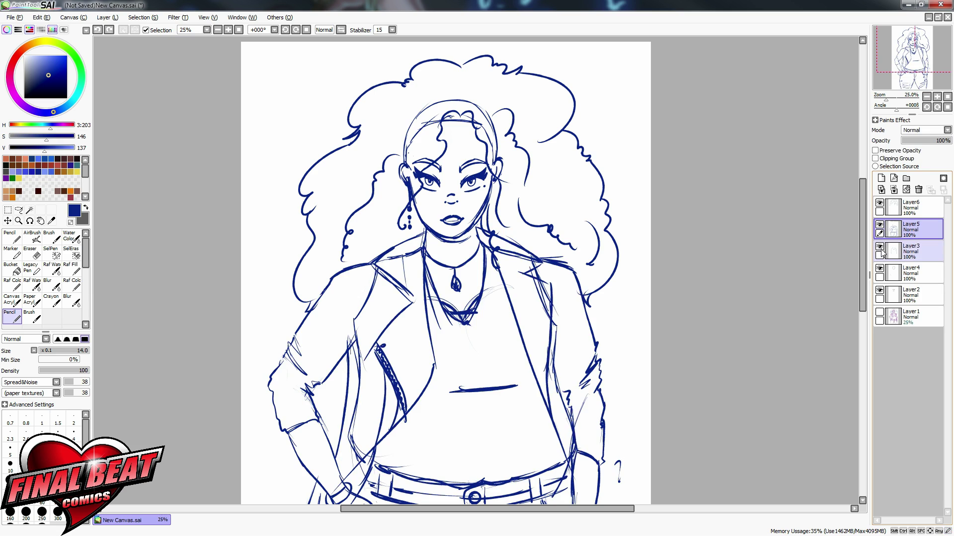
{"action": "left_click", "coordinate": [880, 247]}
{"action": "scroll", "coordinate": [649, 399], "scroll_direction": "down", "scroll_amount": 3}
{"action": "scroll", "coordinate": [649, 330], "scroll_direction": "up", "scroll_amount": 1}
{"action": "scroll", "coordinate": [660, 375], "scroll_direction": "down", "scroll_amount": 1}
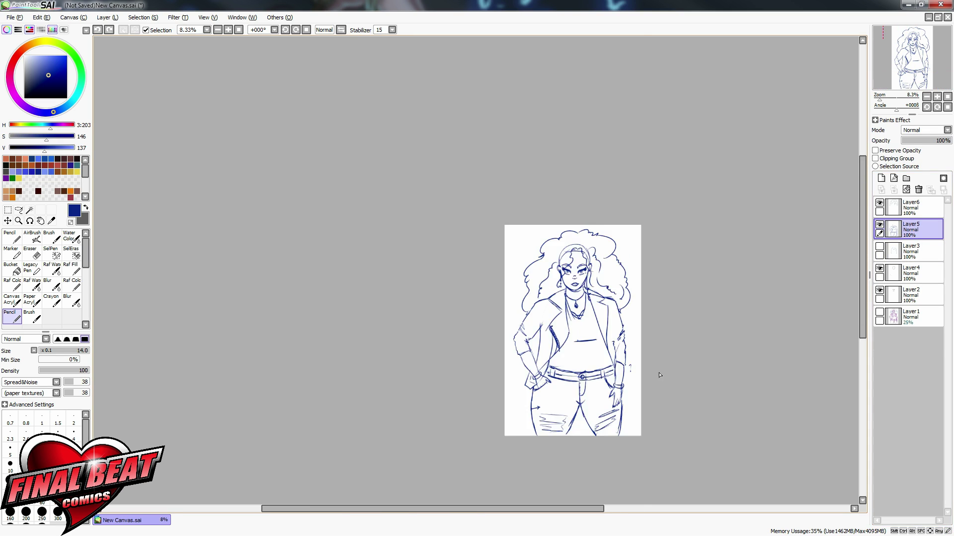
{"action": "scroll", "coordinate": [633, 321], "scroll_direction": "up", "scroll_amount": 2}
Step: On a new top layer, circle both hands in dark red and write a move note with an arrow at the outer thigh
{"action": "left_click", "coordinate": [16, 58]}
{"action": "left_click", "coordinate": [52, 70]}
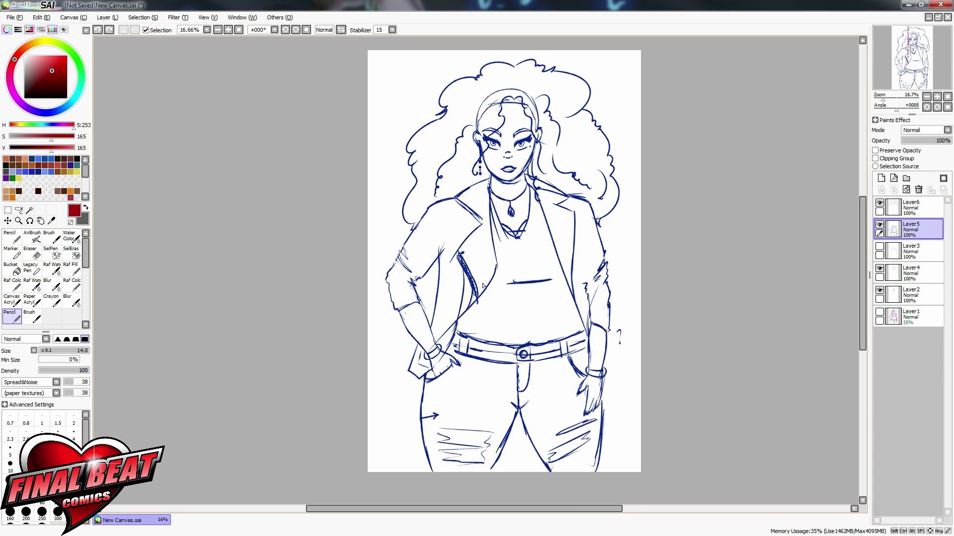
{"action": "key", "text": "ctrl+shift+n"}
{"action": "left_click_drag", "start_coordinate": [464, 345], "coordinate": [450, 342]}
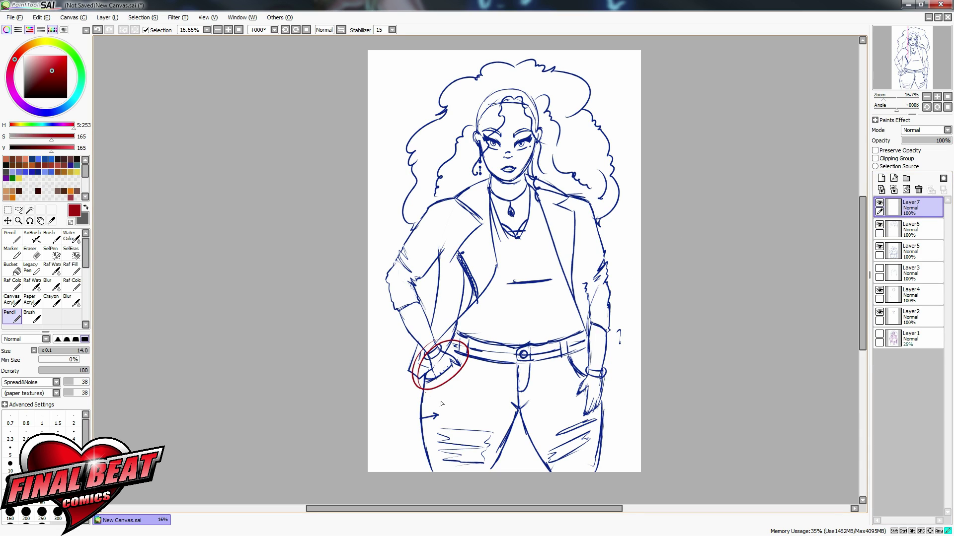
{"action": "left_click_drag", "start_coordinate": [565, 387], "coordinate": [581, 370]}
{"action": "left_click_drag", "start_coordinate": [405, 436], "coordinate": [448, 417]}
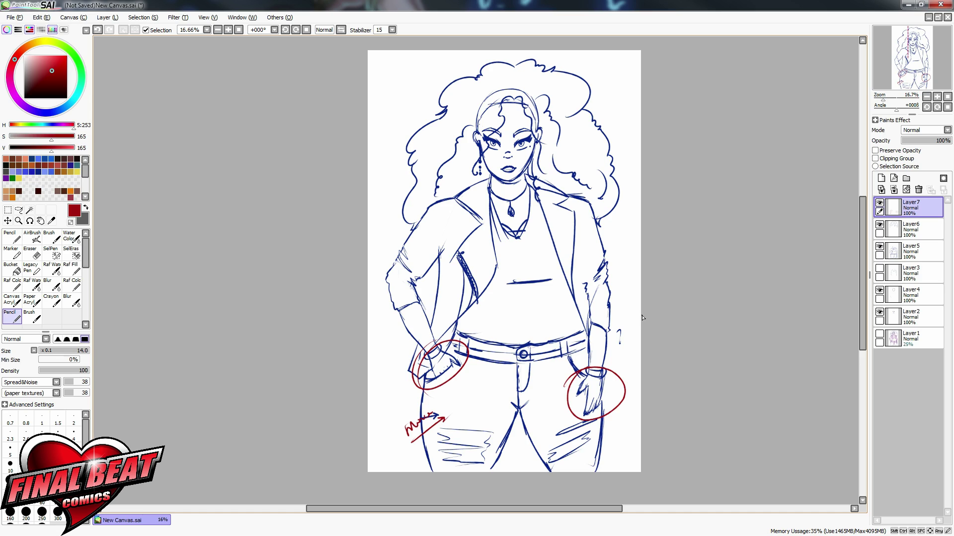
Step: Switch back to dark blue and erase the skull, headband and ear lines overlapping the hair on Layer4
{"action": "left_click", "coordinate": [911, 295]}
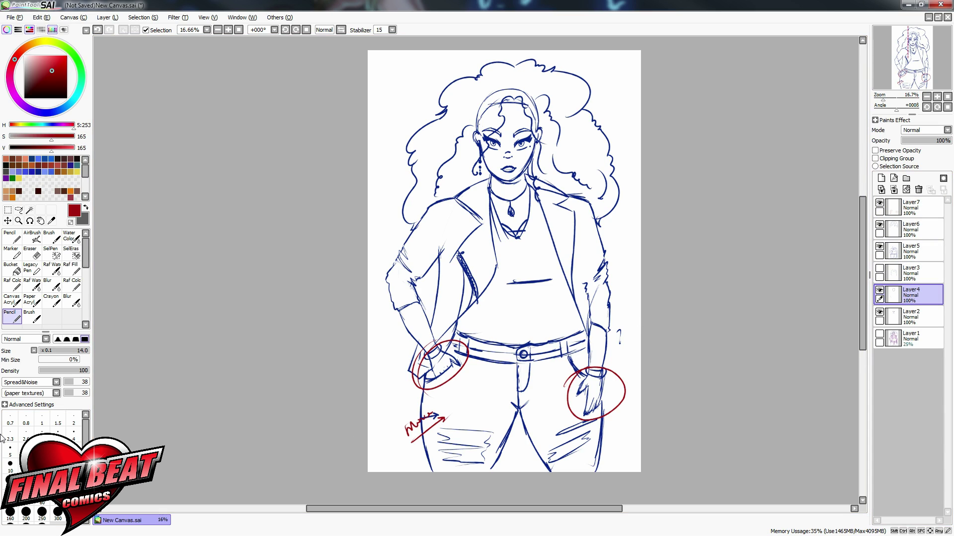
{"action": "left_click", "coordinate": [86, 207]}
{"action": "left_click", "coordinate": [415, 193], "text": "alt"}
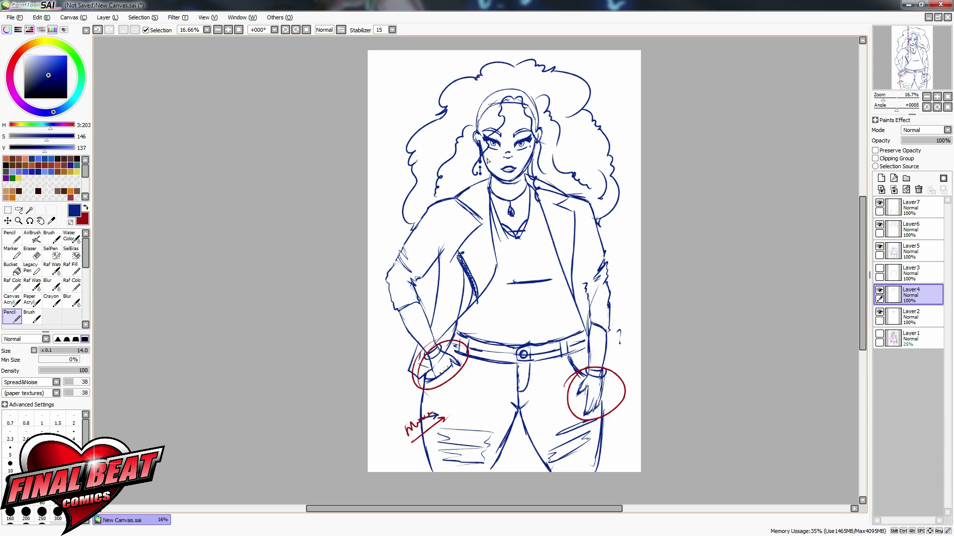
{"action": "key", "text": "e"}
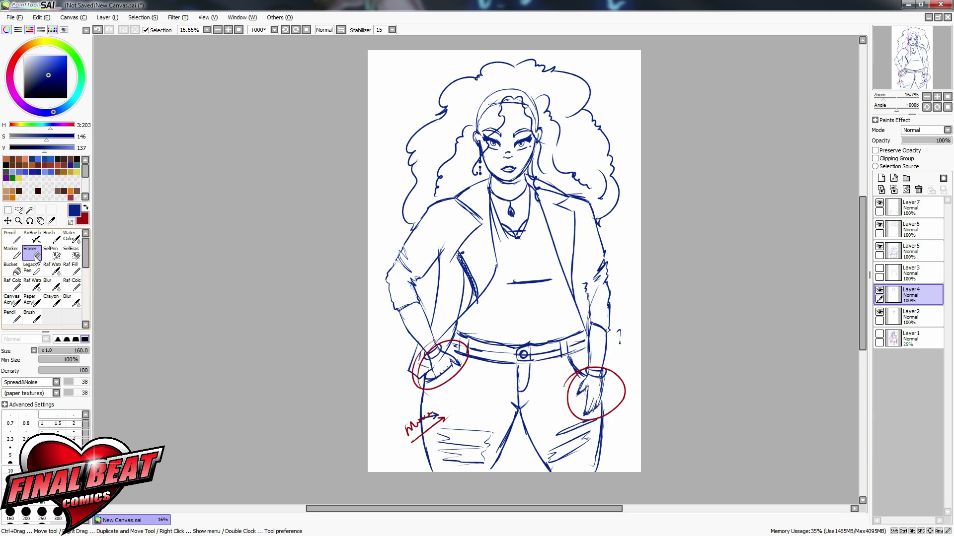
{"action": "mouse_move", "coordinate": [478, 146]}
{"action": "left_mouse_down"}
{"action": "mouse_move", "coordinate": [506, 92]}
{"action": "mouse_move", "coordinate": [544, 133]}
{"action": "mouse_move", "coordinate": [543, 124]}
{"action": "left_mouse_up"}
{"action": "left_click", "coordinate": [919, 231]}
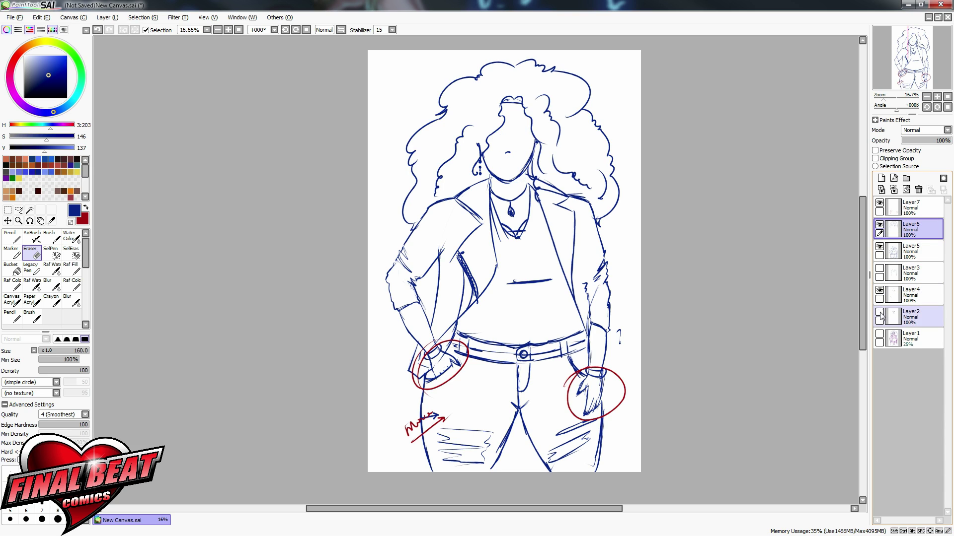
Step: Show the facial features on Layer2 and compare the figure with and without the red correction notes on Layer7
{"action": "left_click", "coordinate": [914, 316]}
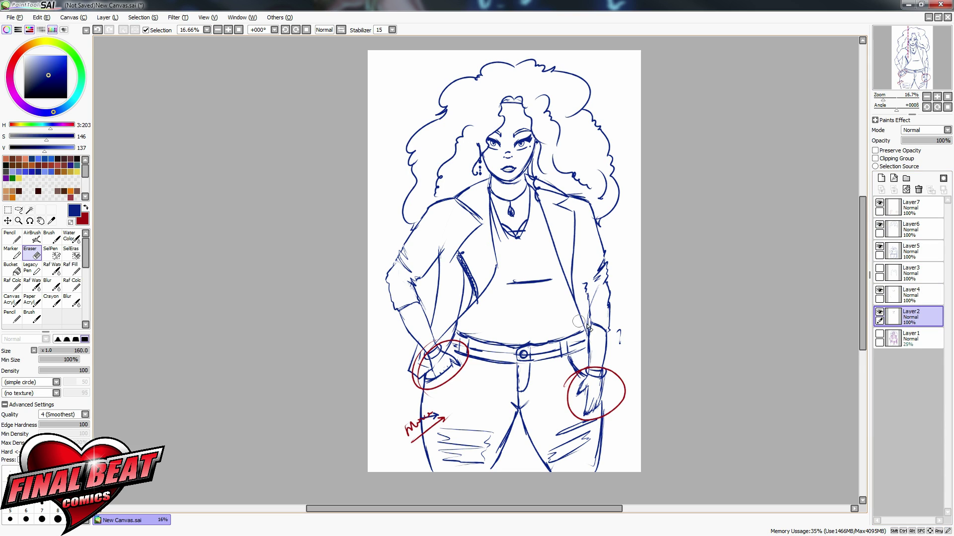
{"action": "left_click", "coordinate": [914, 295]}
{"action": "left_click", "coordinate": [913, 226]}
{"action": "left_click", "coordinate": [880, 203]}
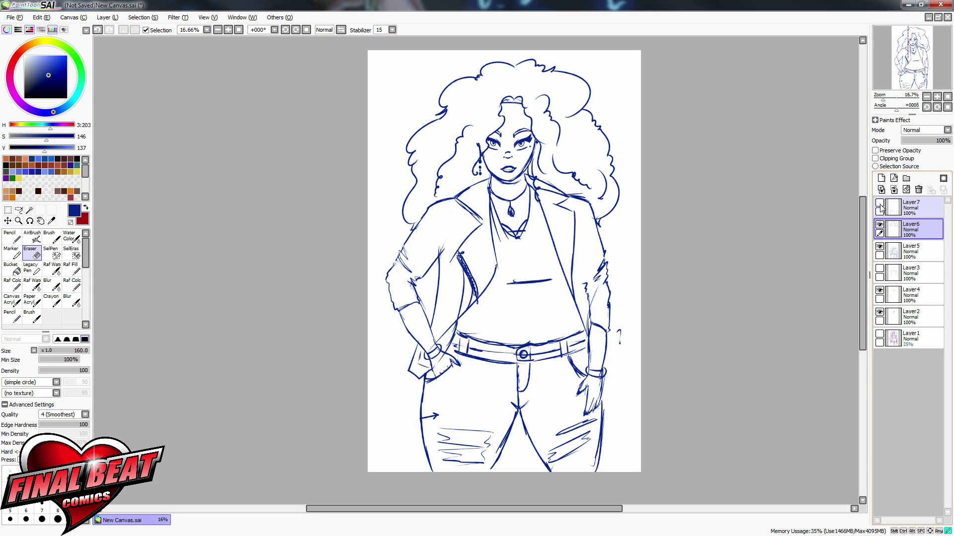
{"action": "left_click", "coordinate": [880, 203]}
{"action": "left_click", "coordinate": [880, 313]}
{"action": "left_click", "coordinate": [880, 314]}
Step: Erase the overlapping ear line above the earring and redraw the small headband detail at the forehead on Layer4
{"action": "left_click", "coordinate": [913, 251]}
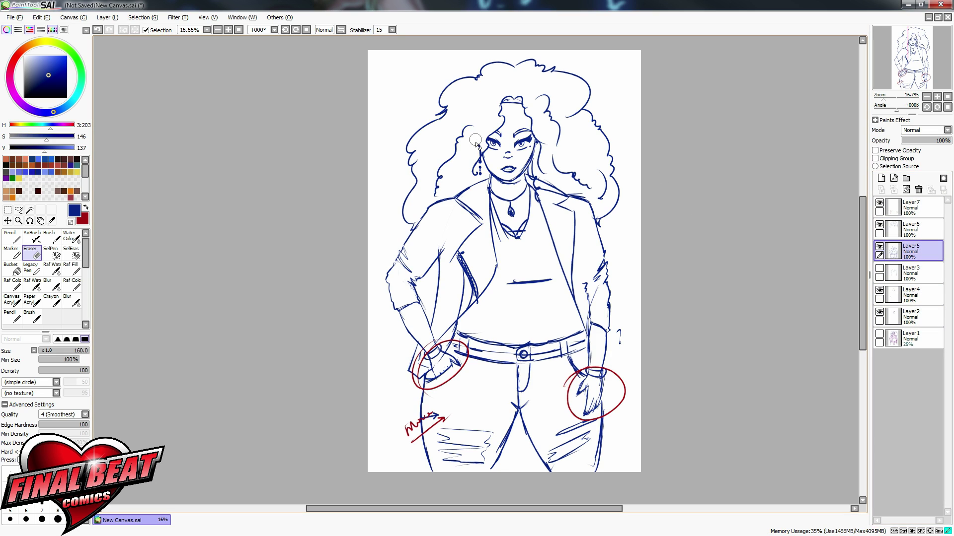
{"action": "left_click", "coordinate": [913, 230]}
{"action": "left_click", "coordinate": [12, 317]}
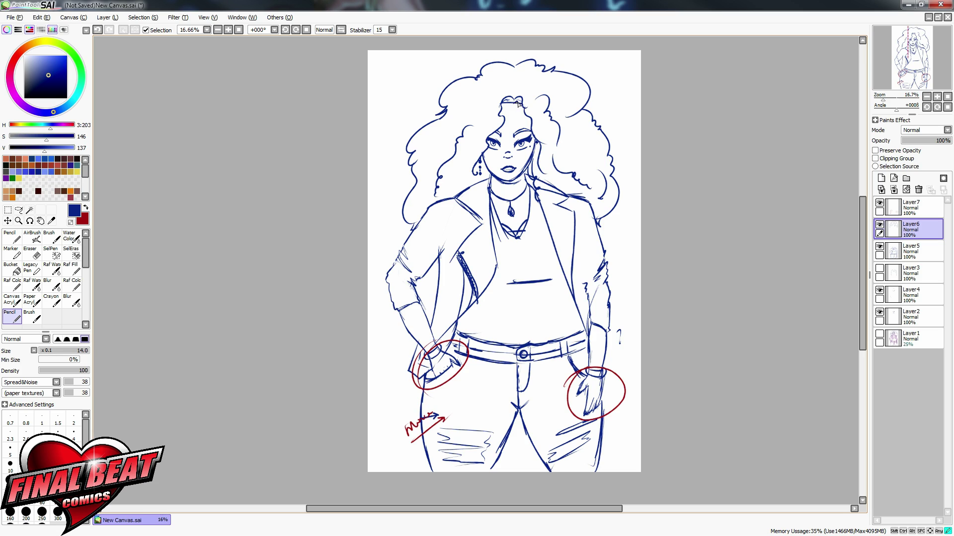
{"action": "left_click", "coordinate": [912, 295]}
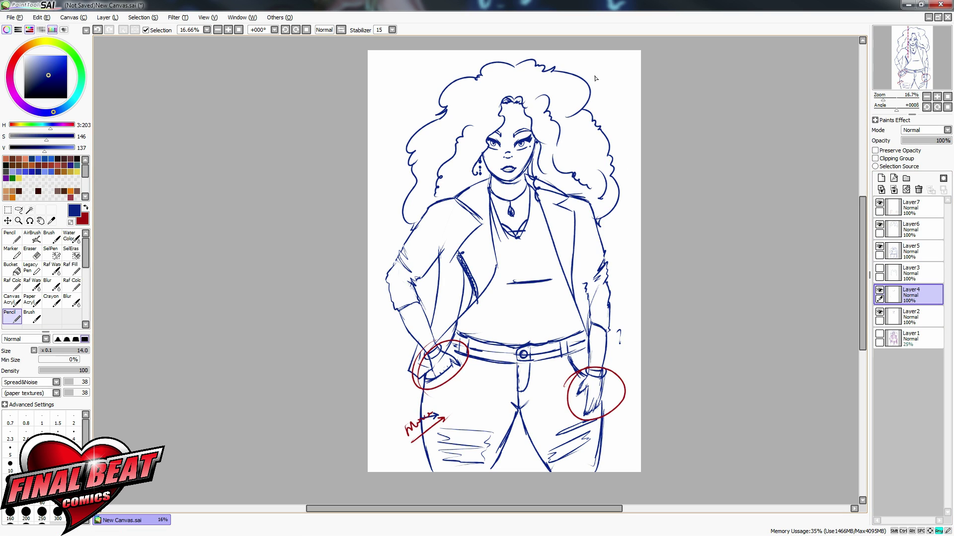
Step: Make dark red the active drawing colour
{"action": "key", "text": "x"}
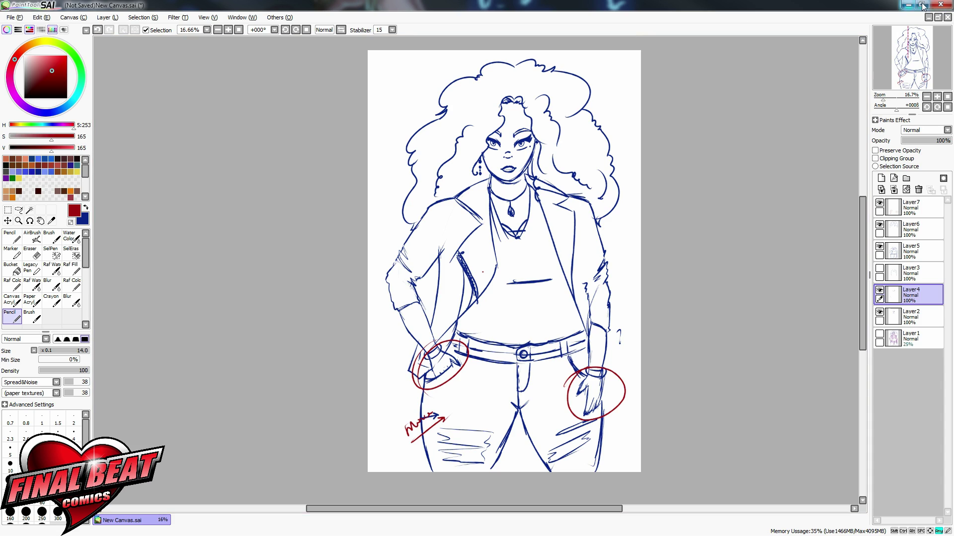
{"action": "left_click", "coordinate": [937, 17]}
{"action": "left_click", "coordinate": [302, 51]}
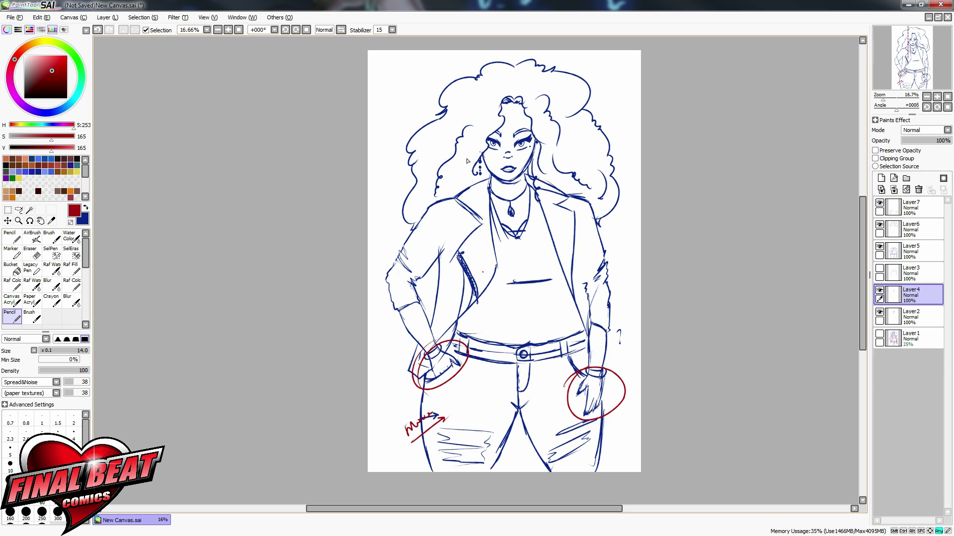
Step: Save the canvas as Camilla.sai in the personal videos subfolder of the Video Projects folder on the desktop
{"action": "key", "text": "ctrl+s"}
{"action": "left_click", "coordinate": [110, 191]}
{"action": "scroll", "coordinate": [390, 323], "scroll_direction": "down", "scroll_amount": 4}
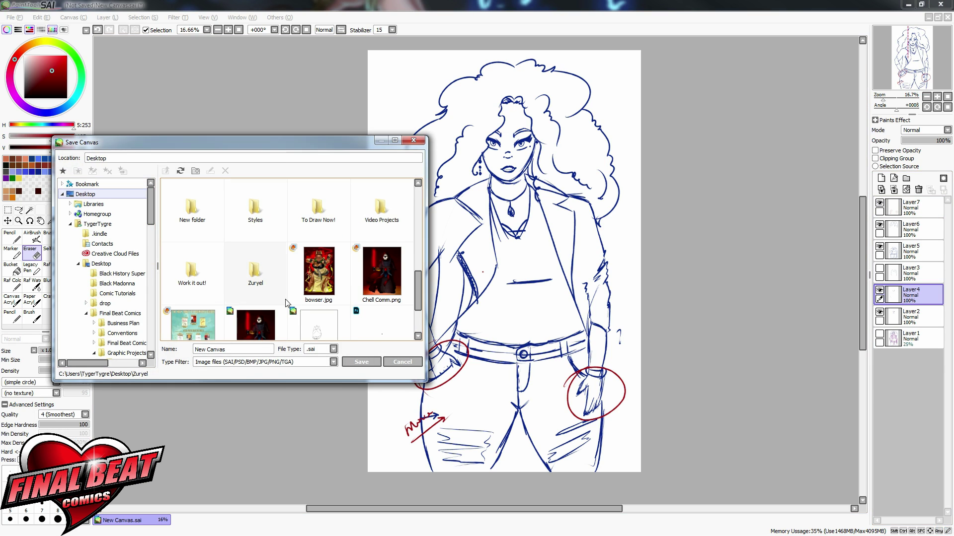
{"action": "double_click", "coordinate": [381, 209]}
{"action": "double_click", "coordinate": [192, 204]}
{"action": "left_click_drag", "start_coordinate": [238, 347], "coordinate": [199, 345]}
{"action": "type", "text": "sketch"}
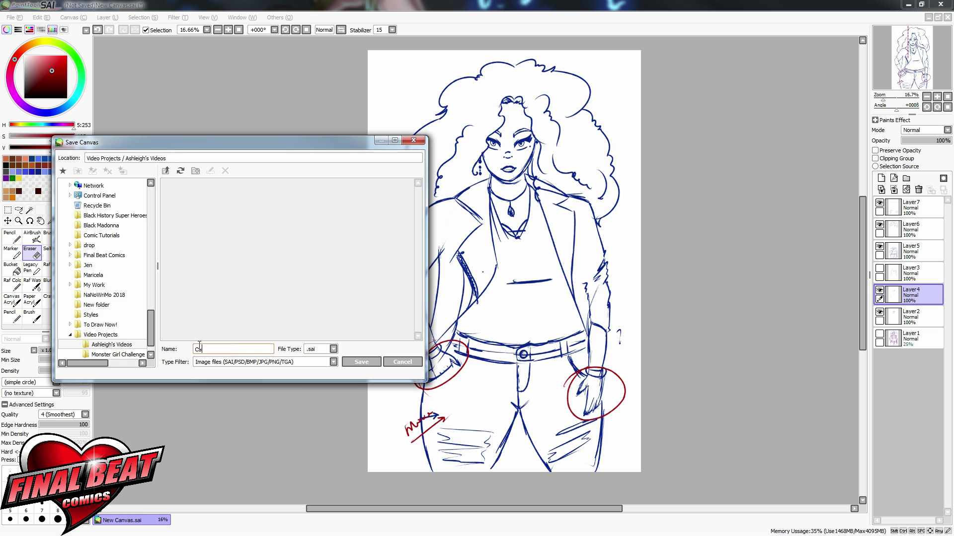
{"action": "key", "text": "Return"}
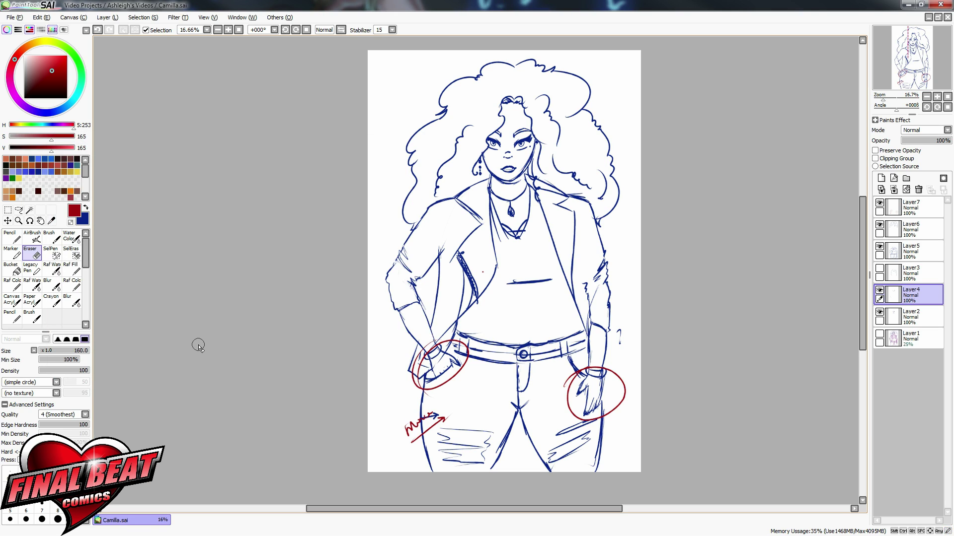
Step: Move the curly hair linework on Layer6 slightly down over the head
{"action": "left_click", "coordinate": [8, 221]}
{"action": "left_click", "coordinate": [912, 230]}
{"action": "left_click", "coordinate": [879, 225]}
{"action": "left_click", "coordinate": [879, 225]}
{"action": "left_click_drag", "start_coordinate": [549, 113], "coordinate": [557, 124]}
{"action": "left_click", "coordinate": [408, 306], "text": "ctrl"}
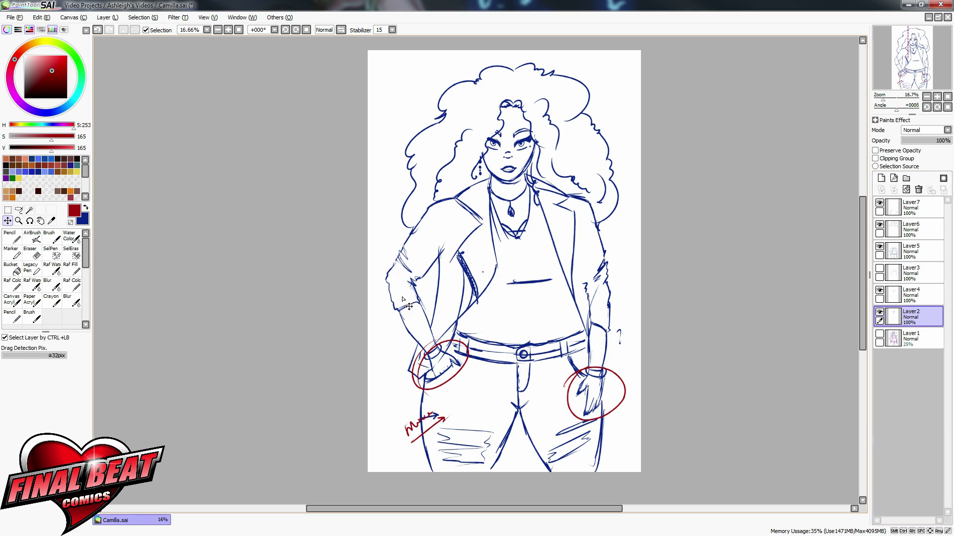
Step: Erase the leftover lines where the hair overlaps the side of the face near the earring
{"action": "key", "text": "e"}
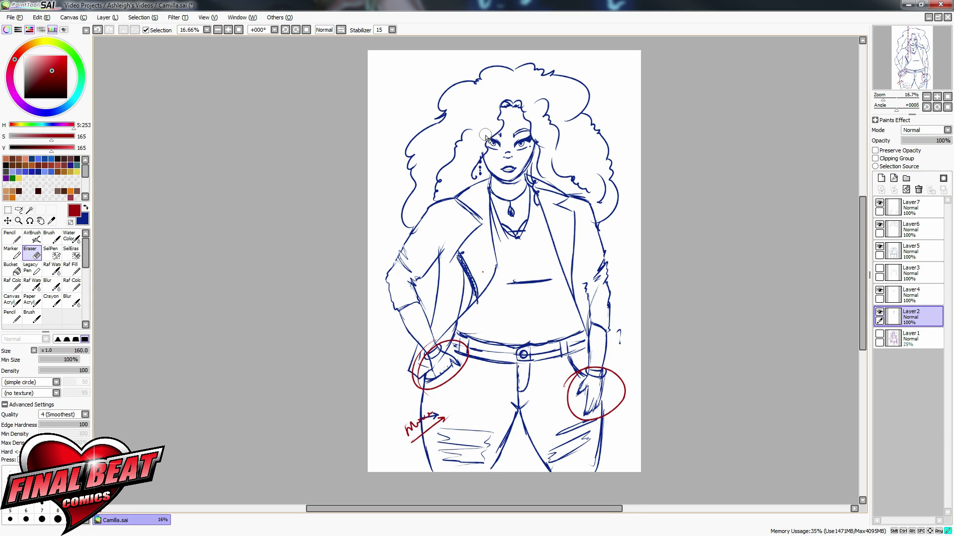
{"action": "left_click", "coordinate": [540, 134], "text": "ctrl"}
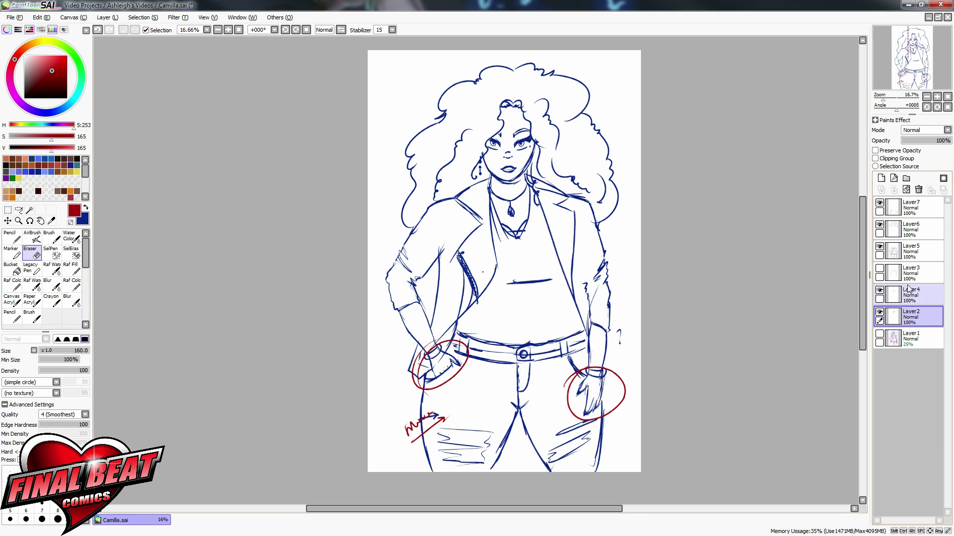
{"action": "left_click", "coordinate": [566, 269], "text": "ctrl"}
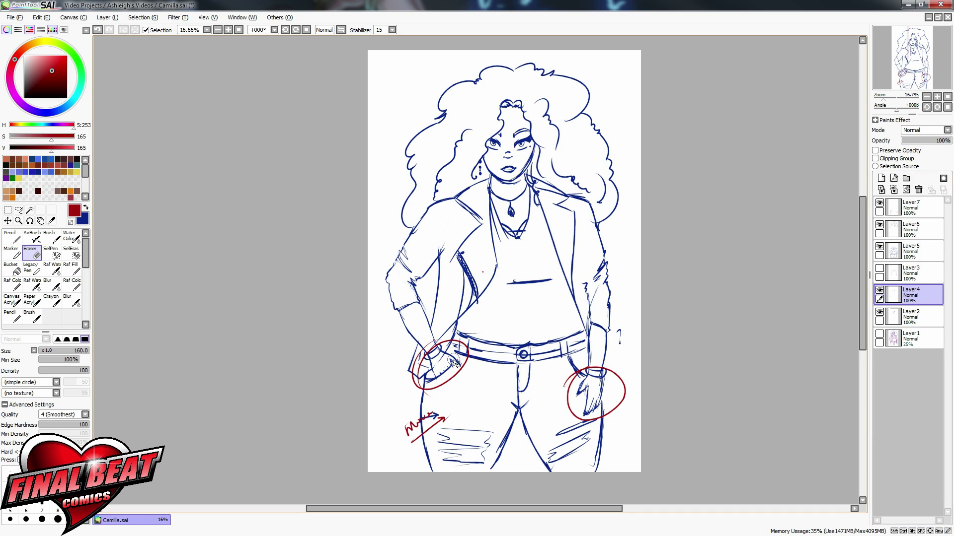
Step: On Layer7, circle the forehead, ripped thigh, torso and both upper sleeves in dark red, and hide the layer
{"action": "left_click", "coordinate": [11, 316]}
{"action": "left_click", "coordinate": [920, 204]}
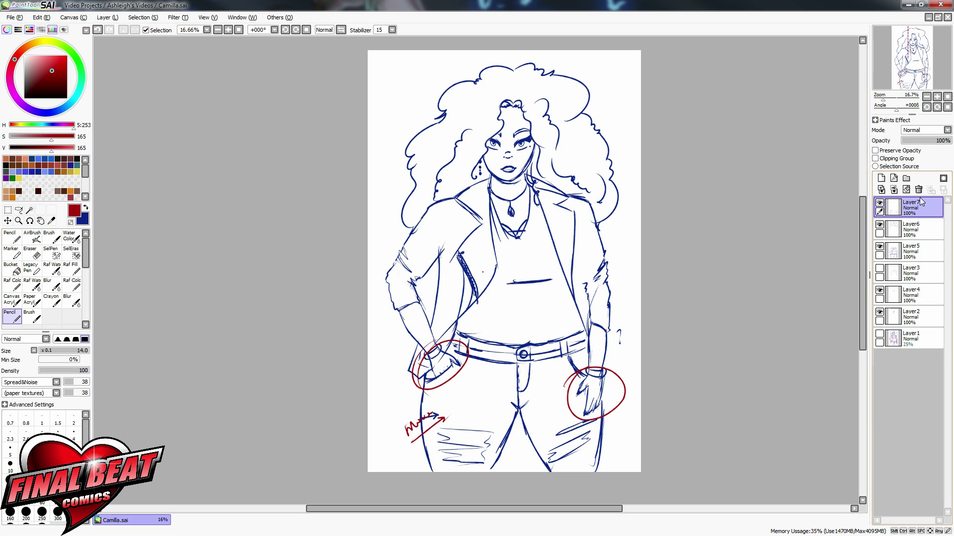
{"action": "left_click_drag", "start_coordinate": [526, 98], "coordinate": [522, 98]}
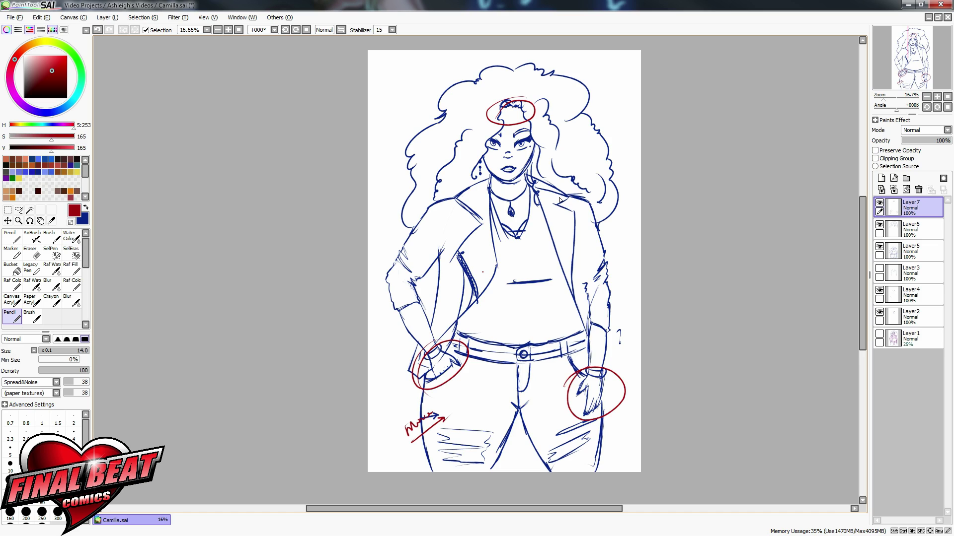
{"action": "mouse_move", "coordinate": [449, 422]}
{"action": "left_mouse_down"}
{"action": "mouse_move", "coordinate": [447, 471]}
{"action": "mouse_move", "coordinate": [469, 418]}
{"action": "left_mouse_up"}
{"action": "left_click_drag", "start_coordinate": [551, 217], "coordinate": [544, 217]}
{"action": "mouse_move", "coordinate": [450, 233]}
{"action": "left_mouse_down"}
{"action": "mouse_move", "coordinate": [420, 275]}
{"action": "mouse_move", "coordinate": [437, 208]}
{"action": "left_mouse_up"}
{"action": "mouse_move", "coordinate": [581, 293]}
{"action": "left_mouse_down"}
{"action": "mouse_move", "coordinate": [608, 218]}
{"action": "mouse_move", "coordinate": [568, 268]}
{"action": "left_mouse_up"}
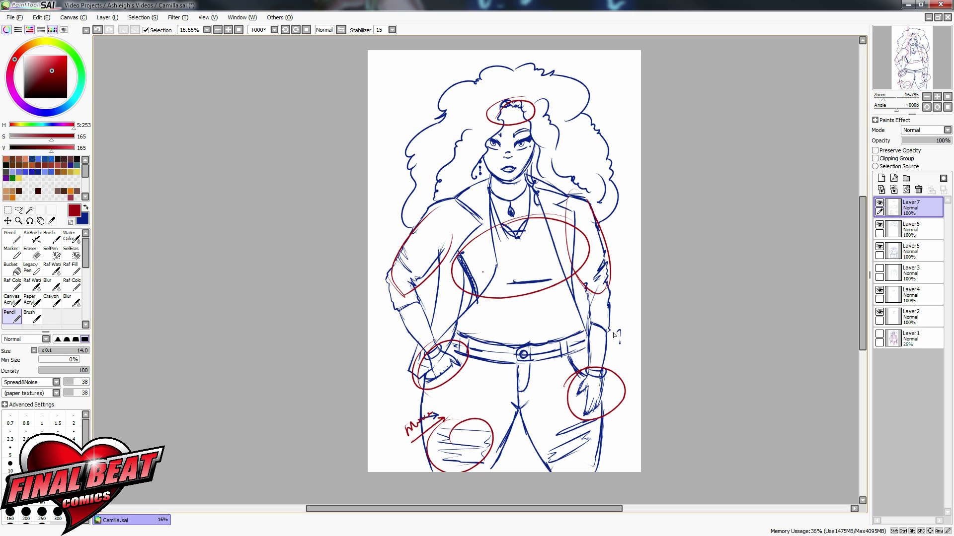
{"action": "left_click", "coordinate": [879, 204]}
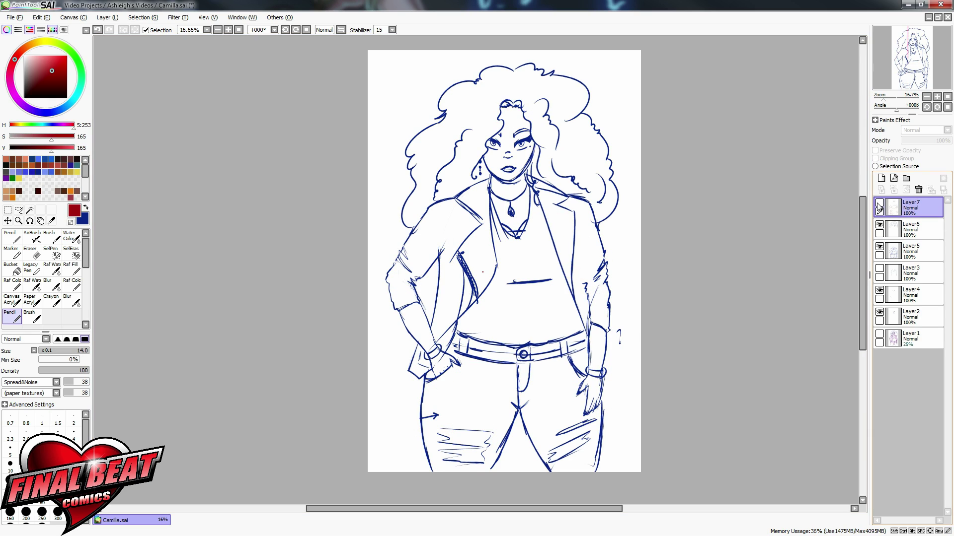